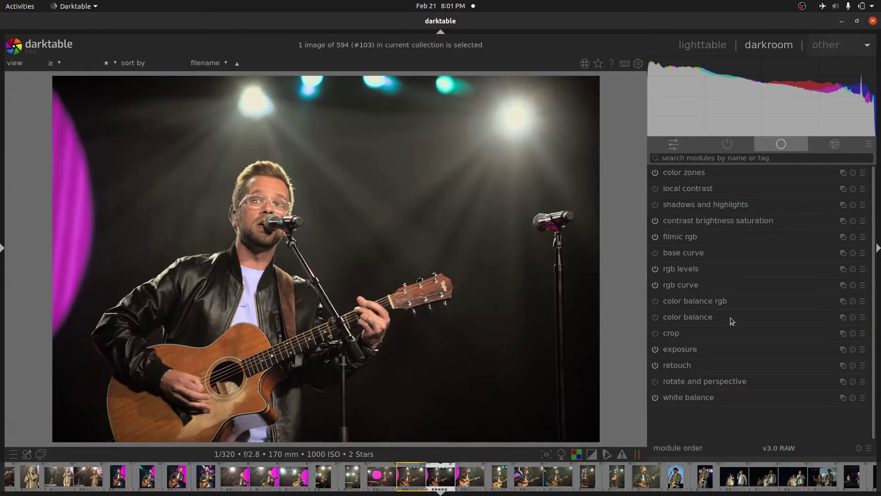
Inspect the color balance module's settings for shadows, mid-tones and highlights
click(731, 317)
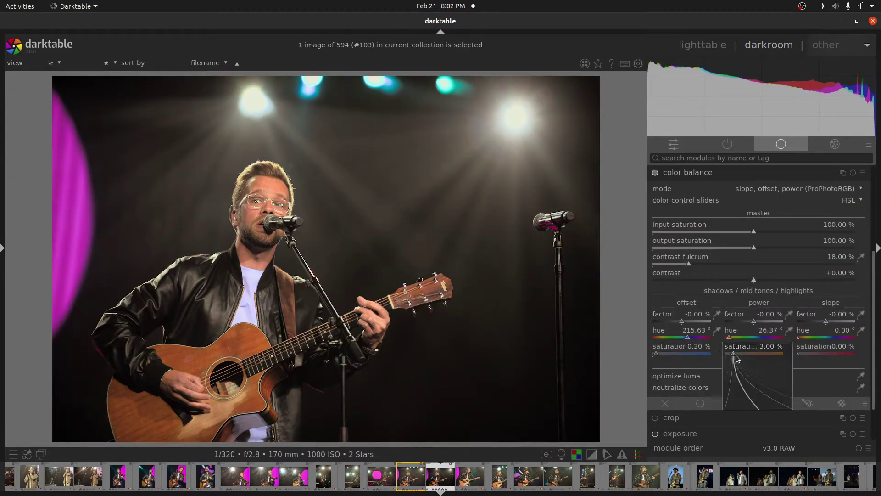
click(759, 173)
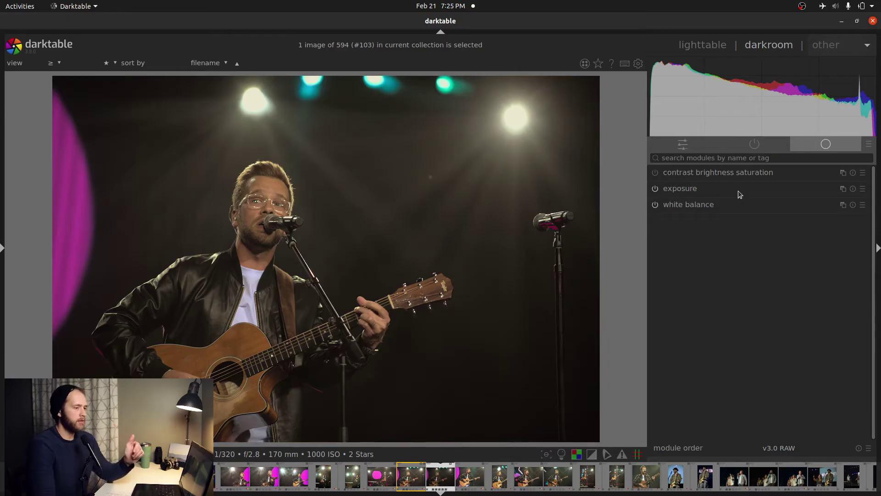
Return to the lighttable, reopen the selected two-star guitarist photo in the darkroom, and choose the Basic Level 1 module preset
click(709, 48)
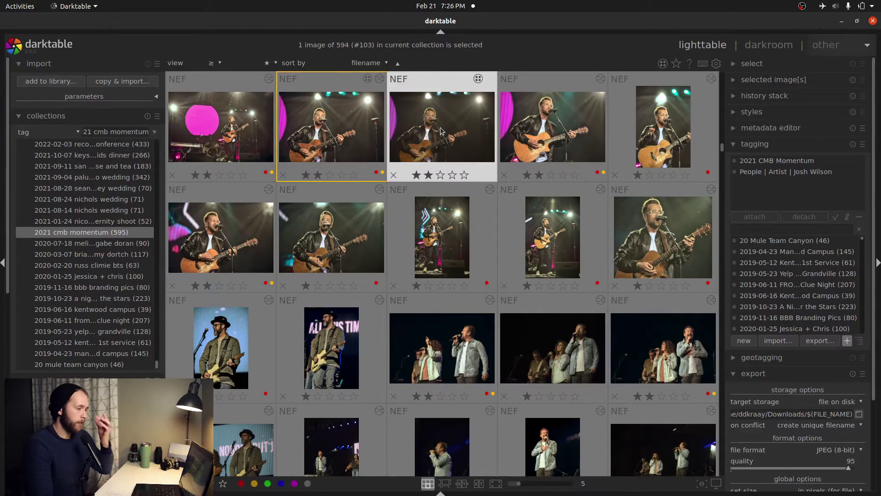
double_click(441, 131)
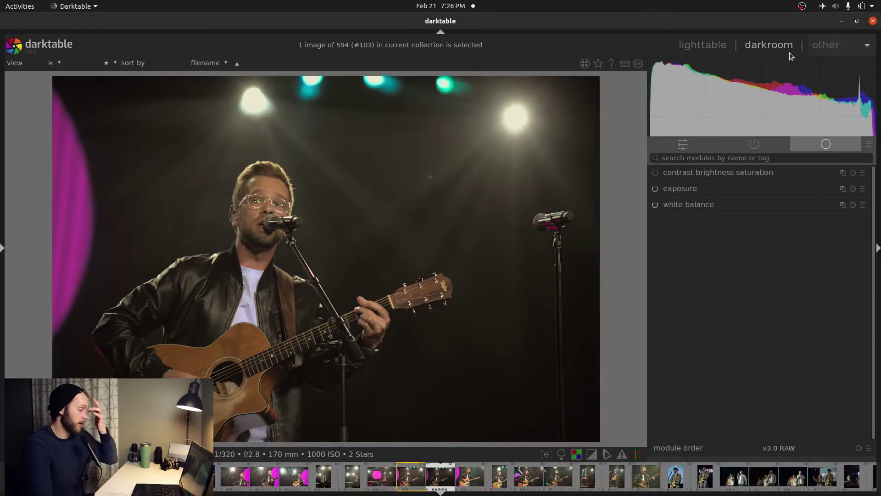
mouse_move(804, 72)
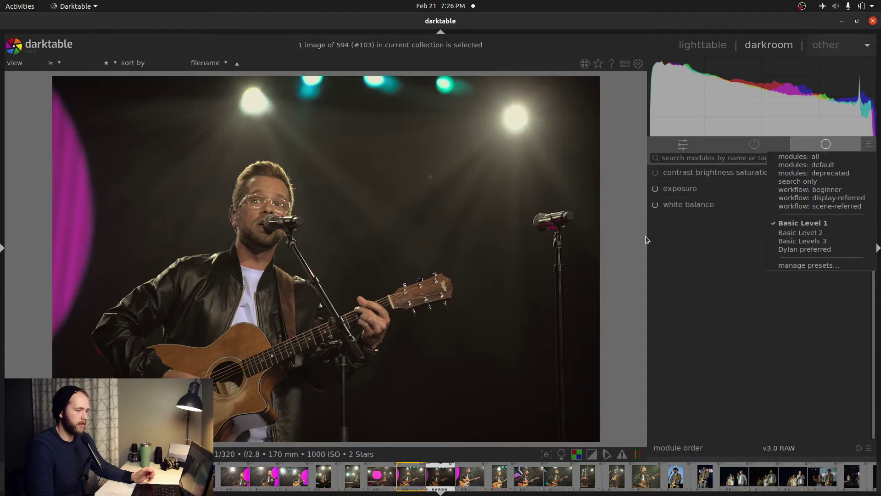
click(787, 223)
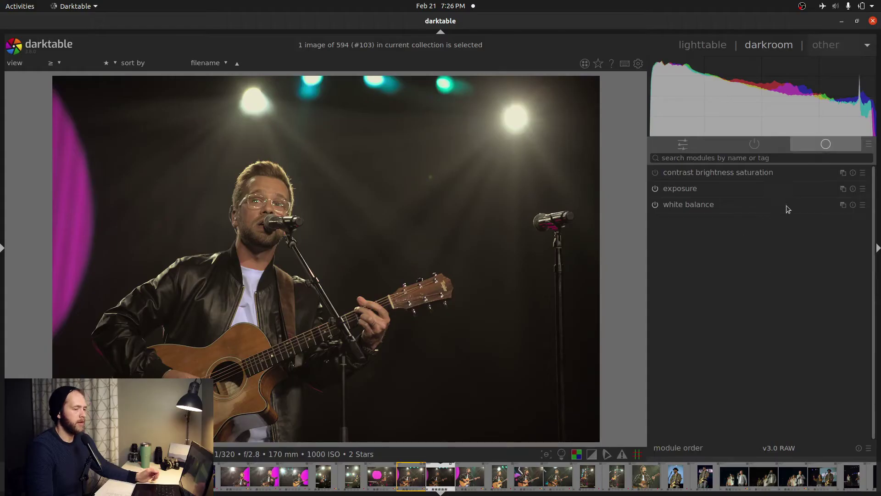
Review the exposure module's settings and compare the photo with white balance switched off and on
click(732, 195)
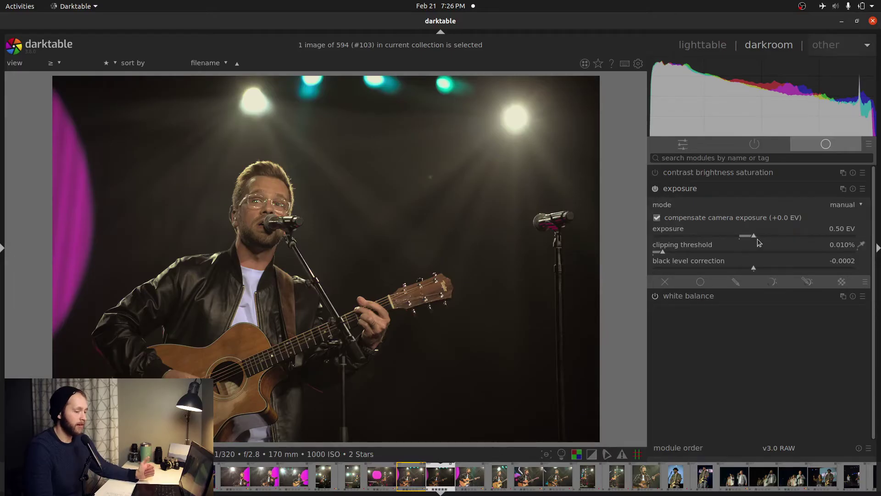
click(775, 191)
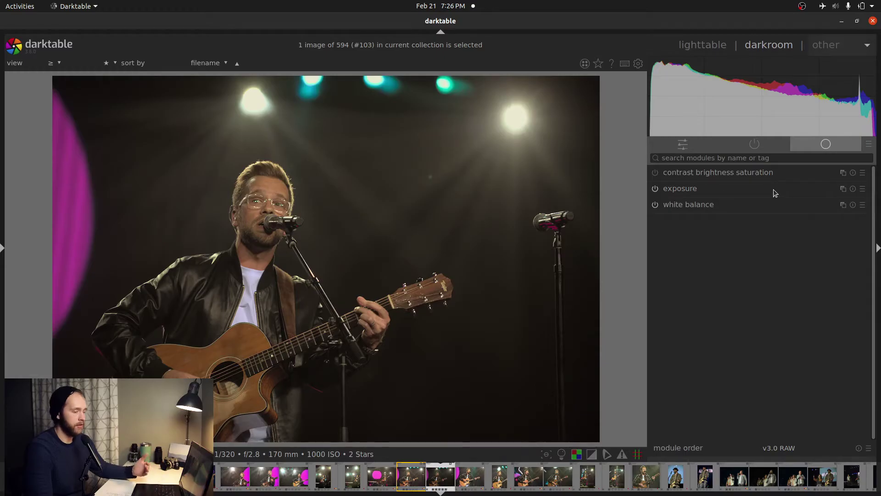
click(776, 208)
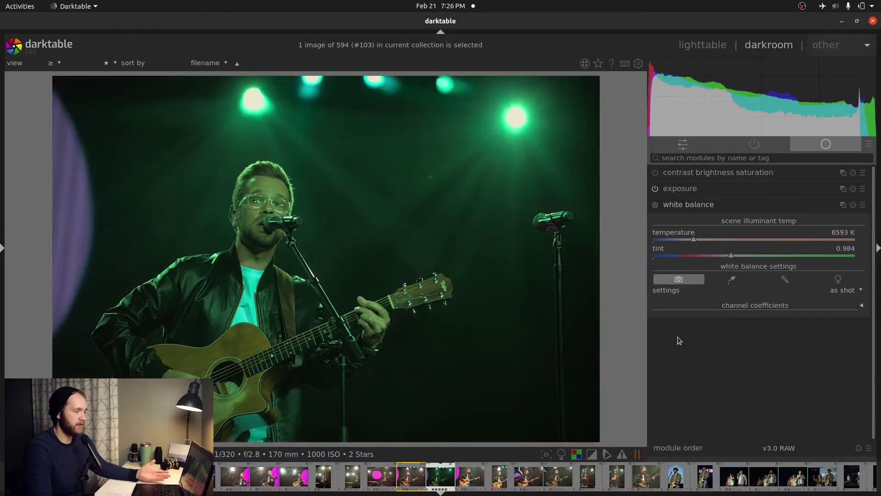
click(656, 205)
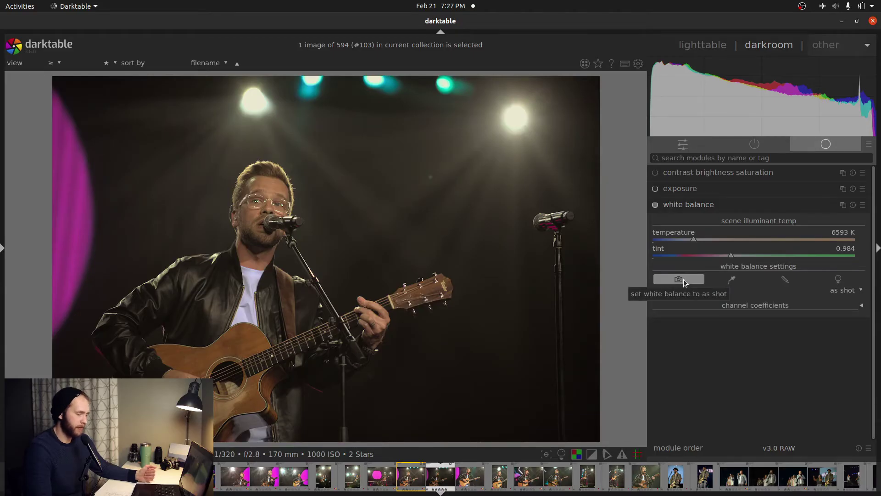
Set the photo's exposure to 0.95 EV in the exposure module
click(711, 202)
click(712, 195)
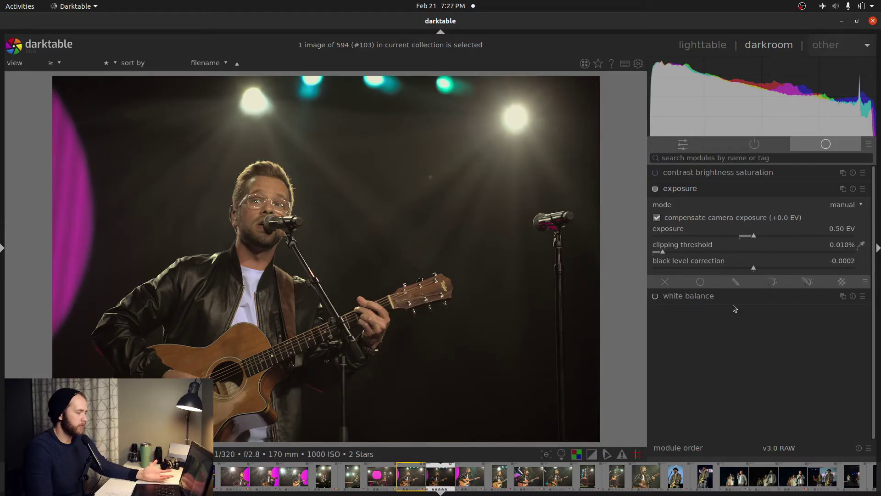
mouse_move(804, 109)
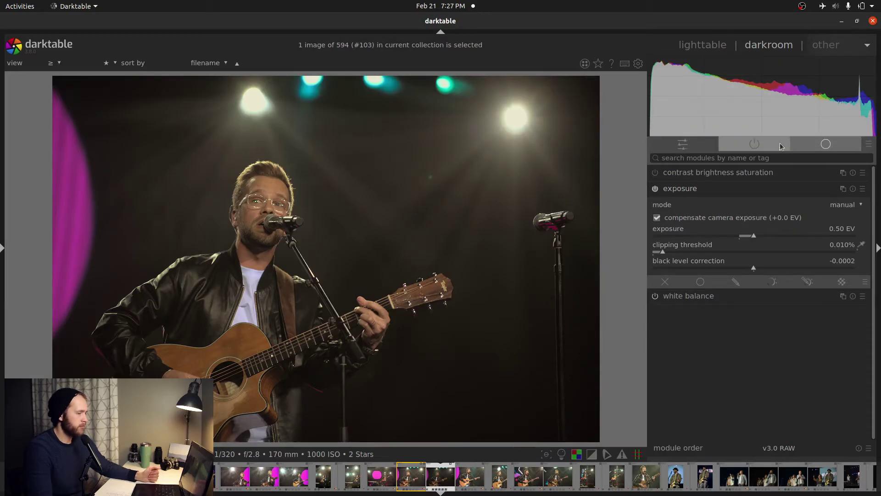
scroll(762, 237, up, 1)
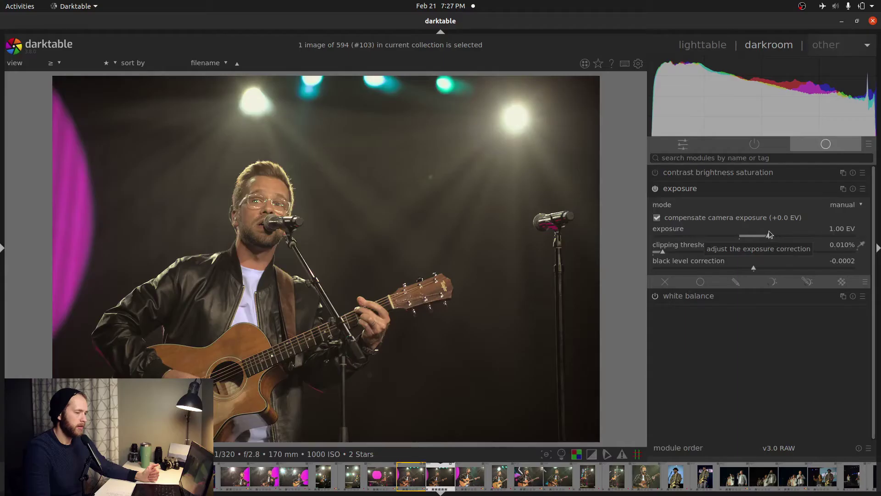
scroll(768, 234, down, 1)
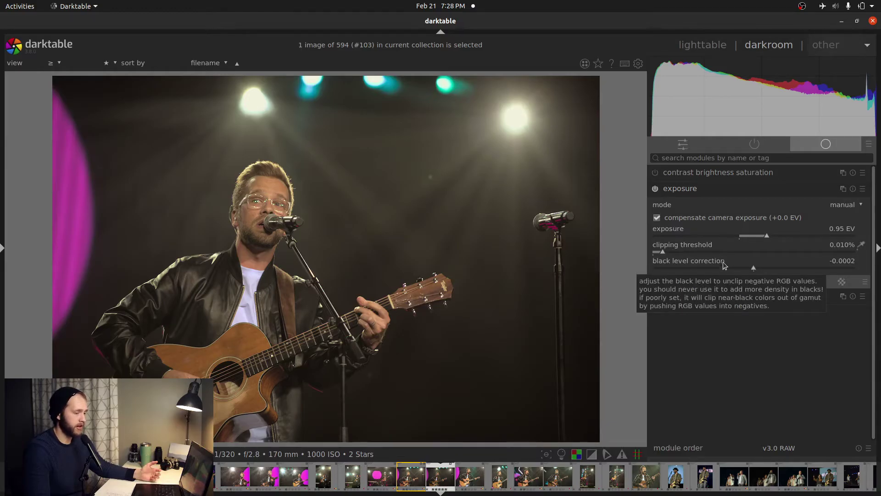
click(731, 195)
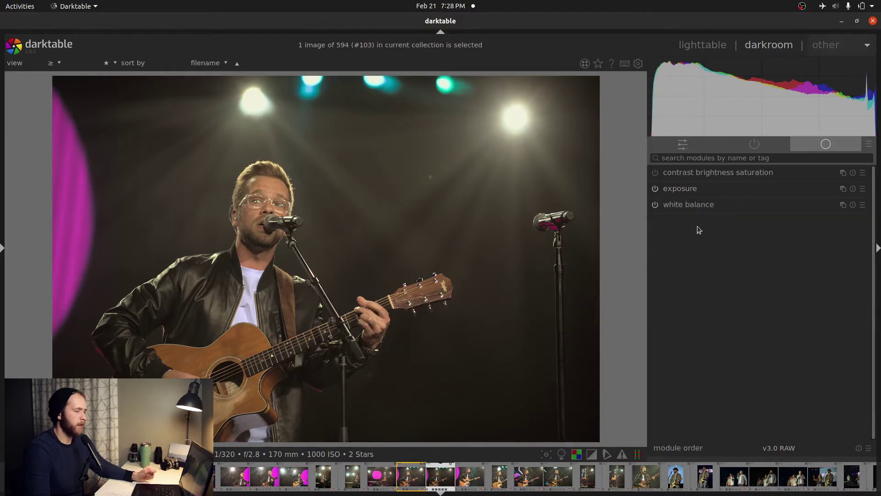
Try a green white balance tint of 1.741 and return the tint to 0.984
click(698, 206)
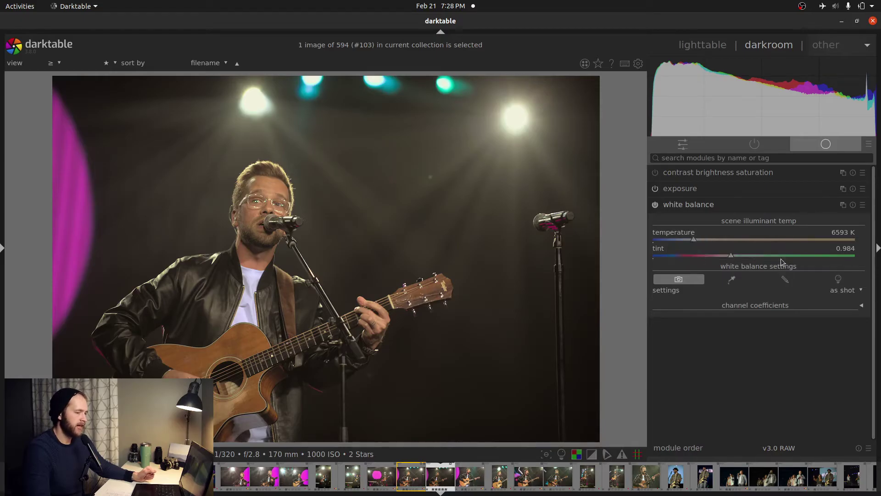
right_click(731, 257)
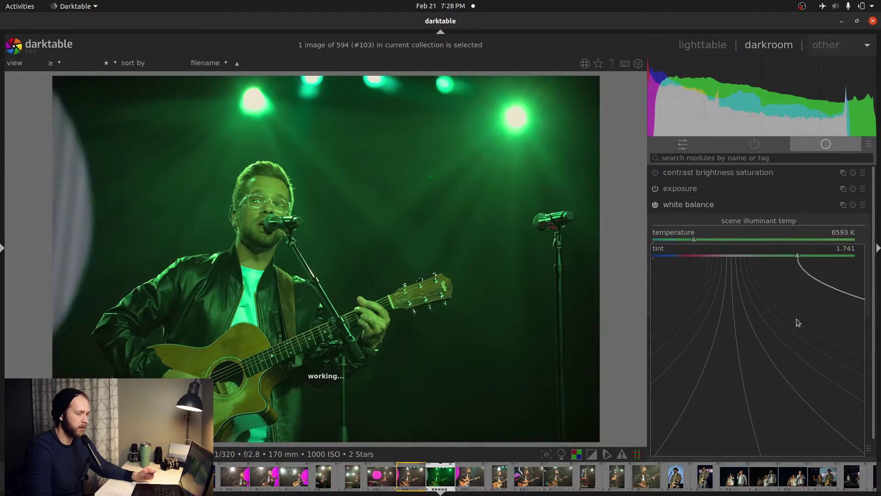
click(744, 256)
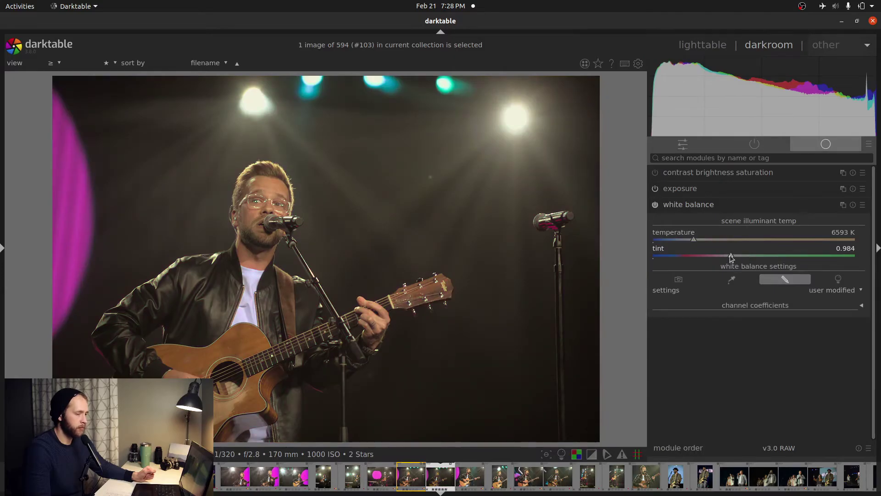
Set the white balance tint to 0.975 and refine it to 0.970
right_click(730, 256)
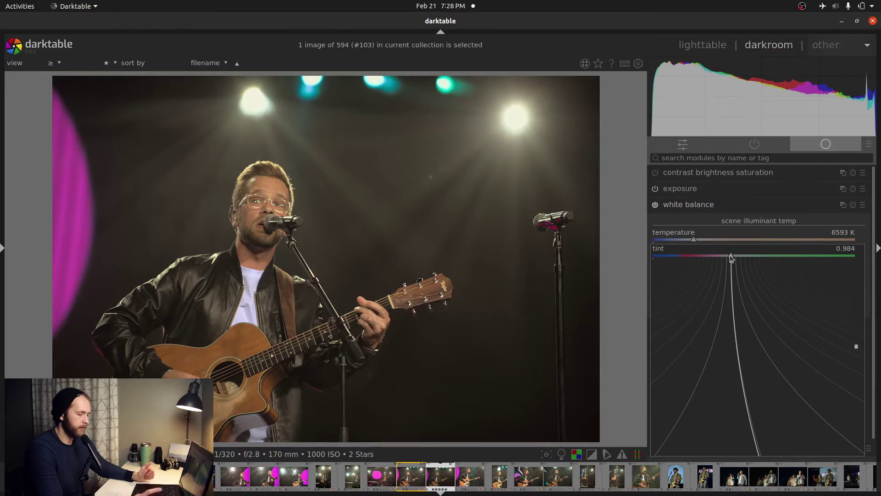
text(.9)
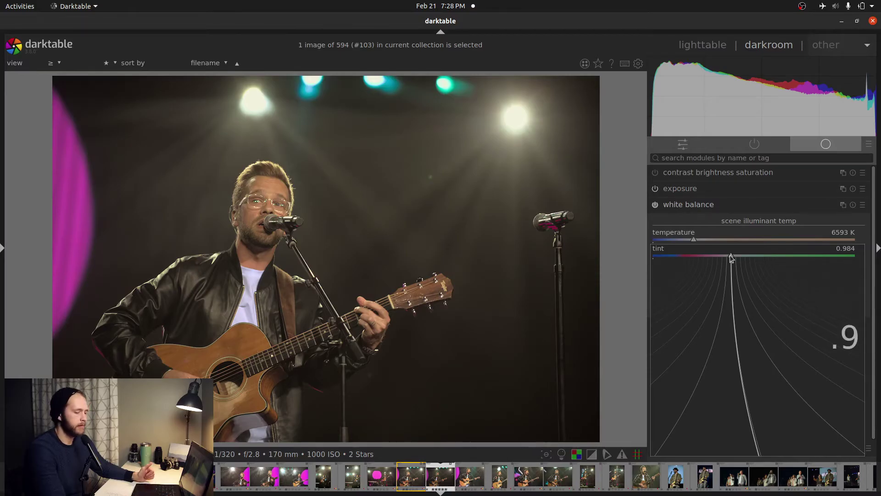
text(75)
key(Return)
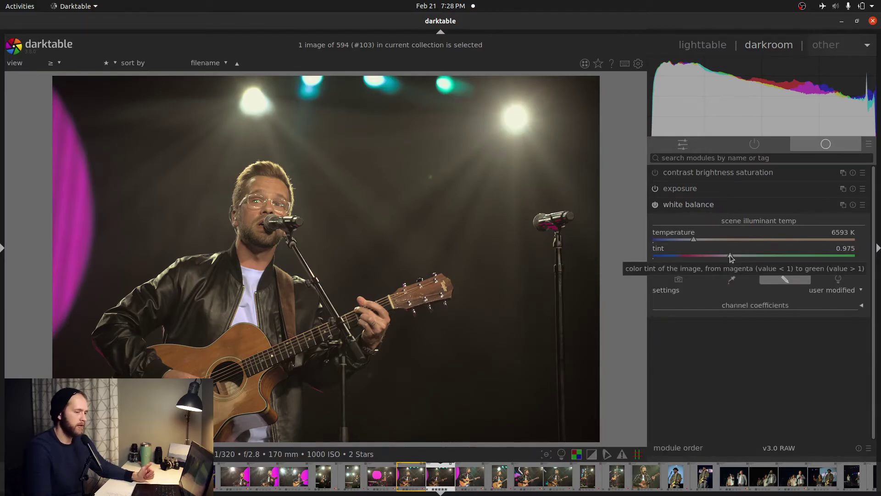
right_click(729, 255)
text(.97)
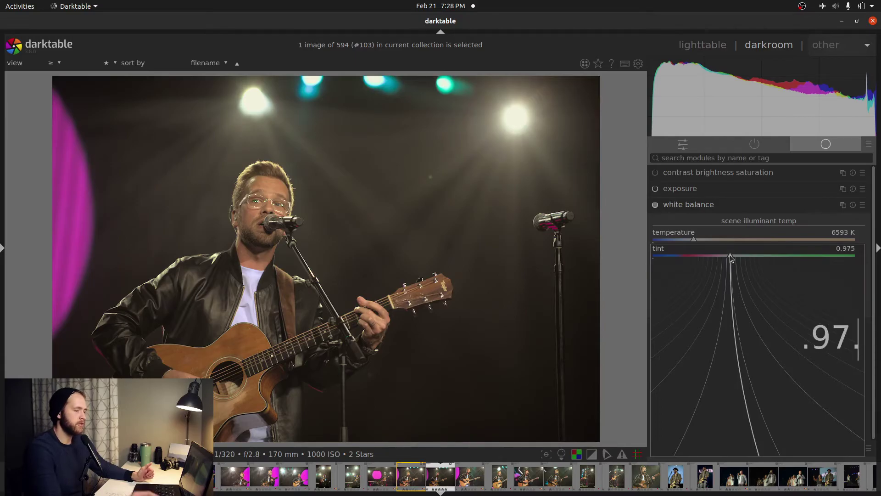
key(Return)
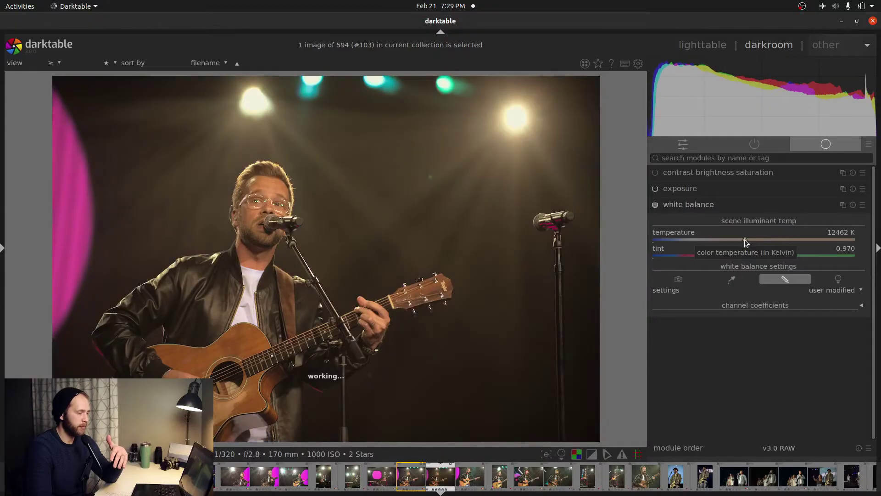
Try white balance temperatures of 12462 K and 4272 K, and set the temperature to 5500 K
drag(744, 238, 675, 238)
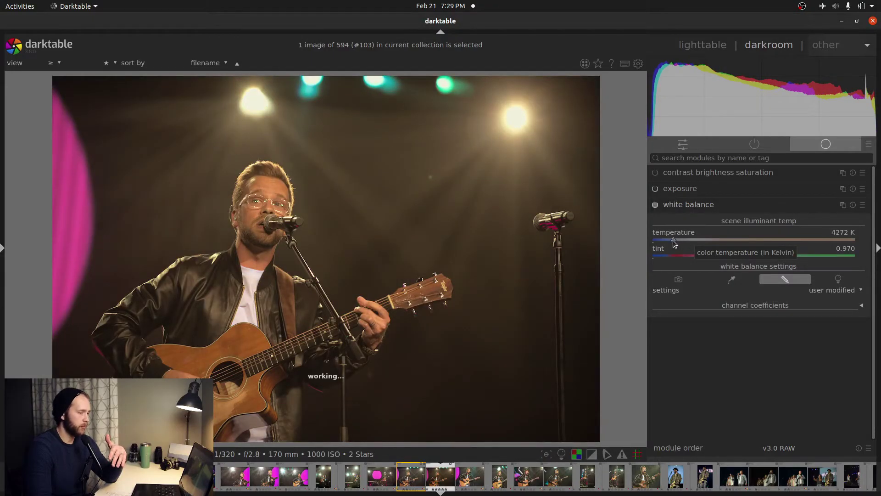
drag(673, 241, 675, 240)
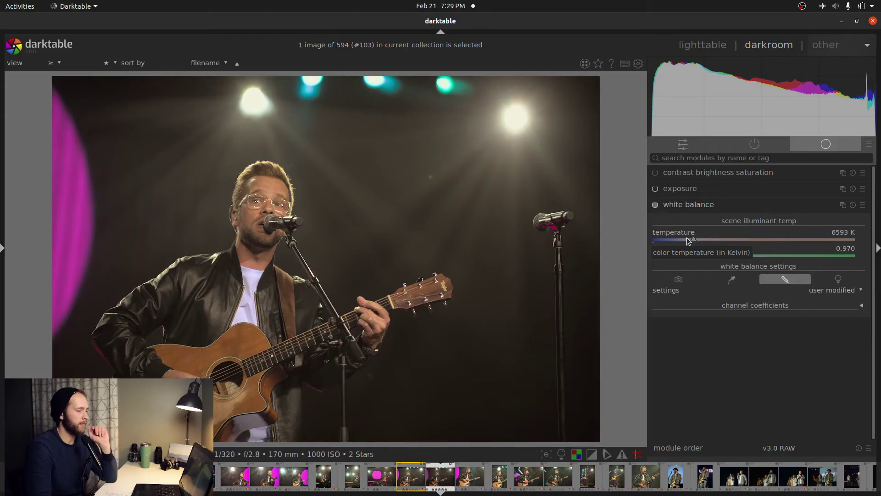
right_click(686, 238)
text(5500)
key(Return)
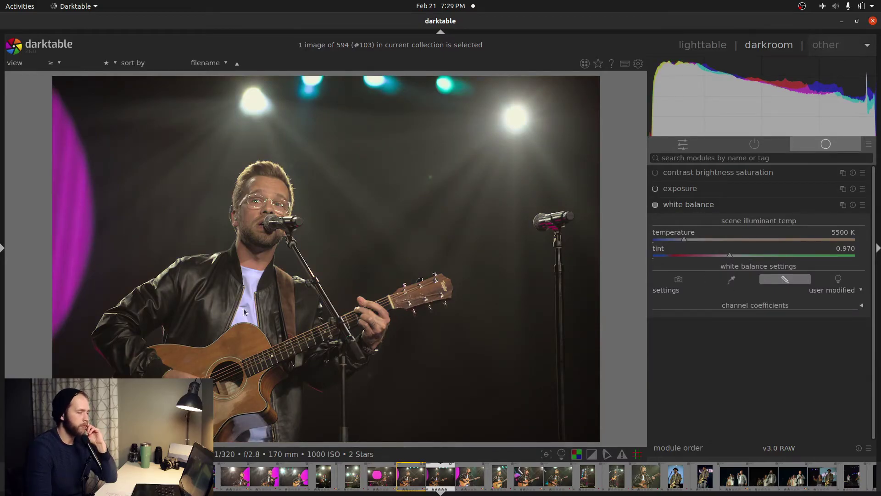
Set the white balance from an image area on the singer's white shirt, sampling below the collar and just above the guitar
scroll(244, 312, up, 4)
drag(258, 297, 356, 204)
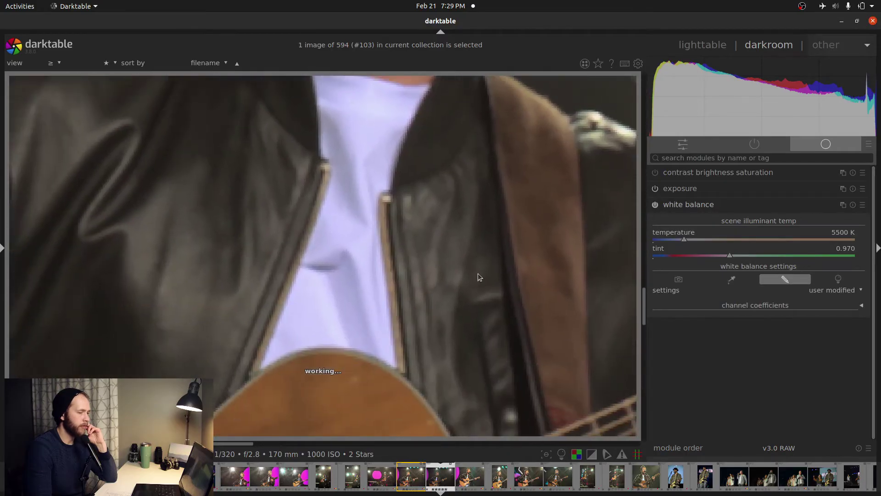
click(731, 279)
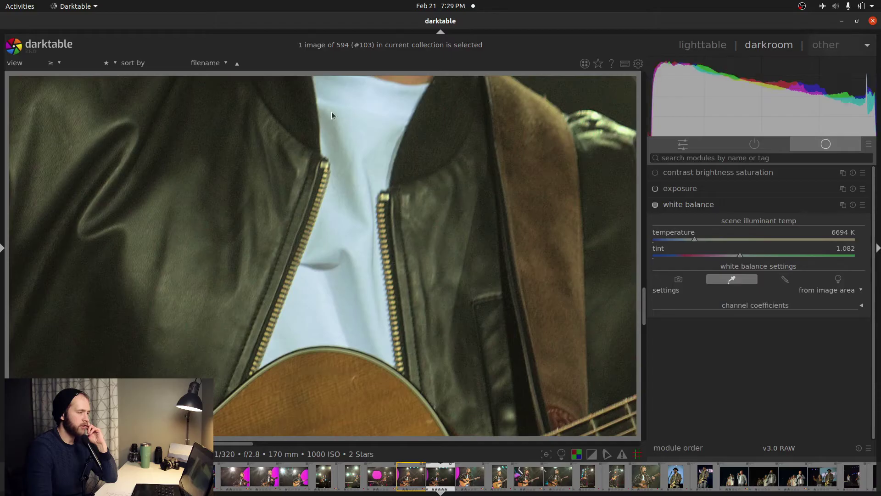
drag(337, 114, 371, 235)
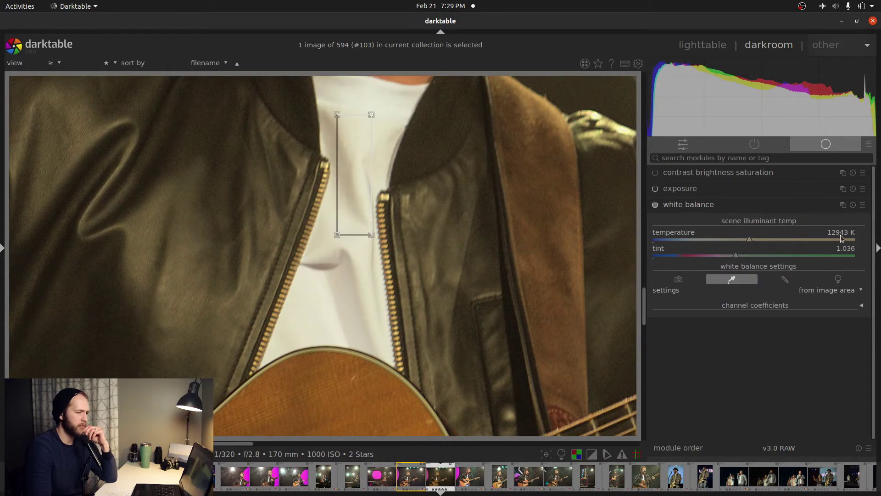
drag(321, 230, 371, 337)
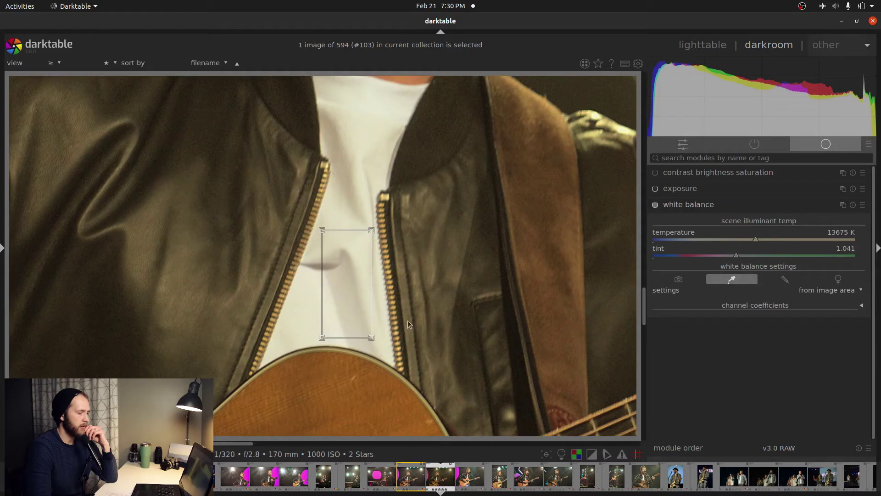
scroll(565, 199, up, 1)
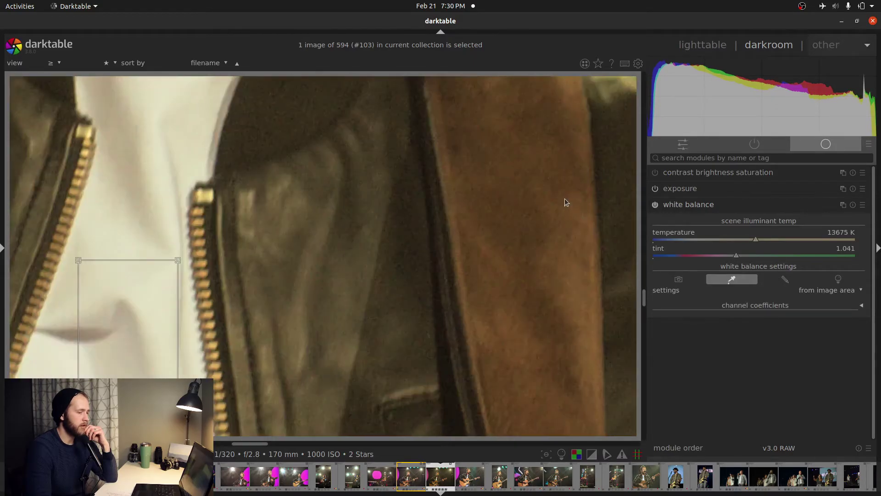
middle_click(565, 198)
click(730, 278)
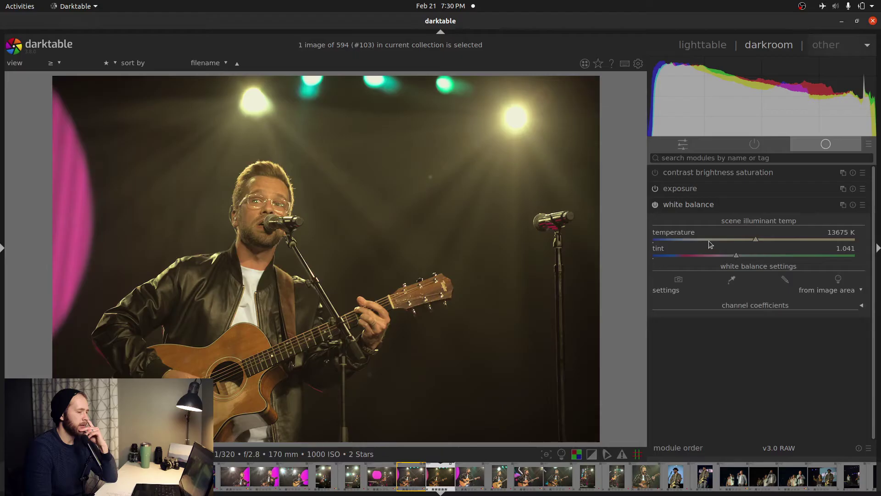
Try a white balance temperature of 5800 K and set it to 6500 K
right_click(709, 241)
text(5800)
key(Return)
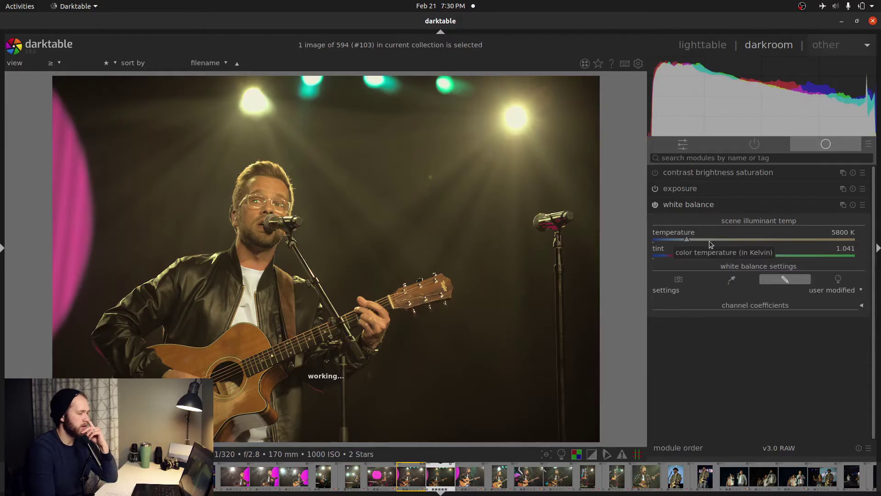
right_click(709, 240)
text(6500)
key(Return)
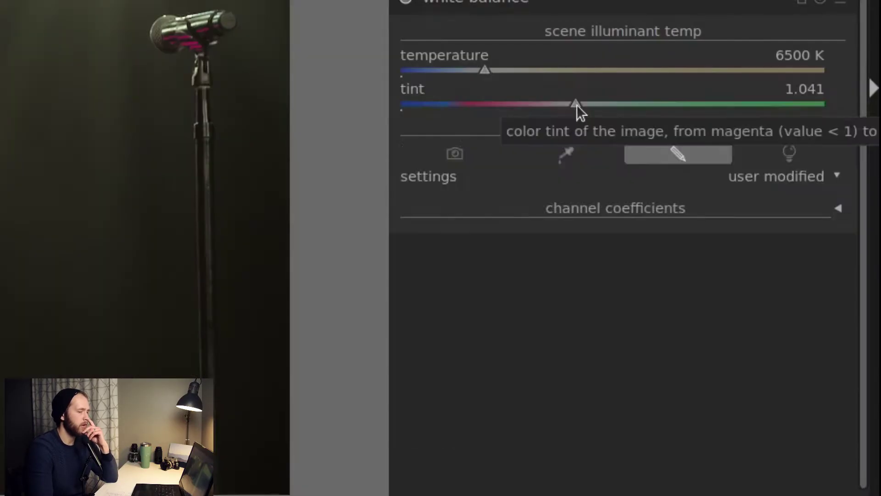
Set the white balance tint to 0.975 and the temperature to 5800 K
right_click(736, 256)
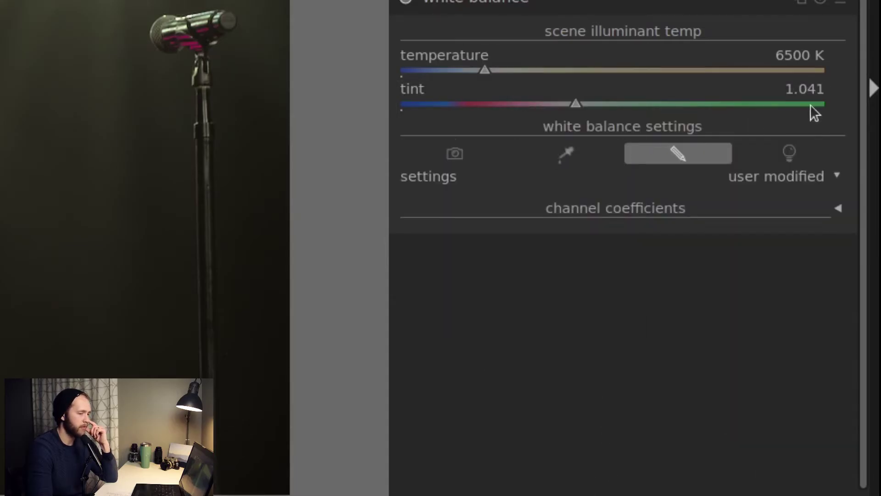
right_click(742, 107)
text(0.975)
key(Return)
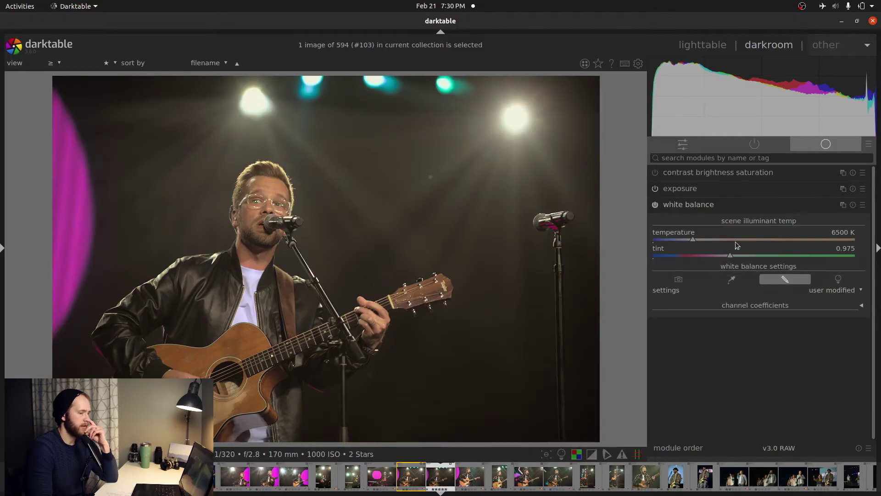
right_click(735, 243)
text(5800)
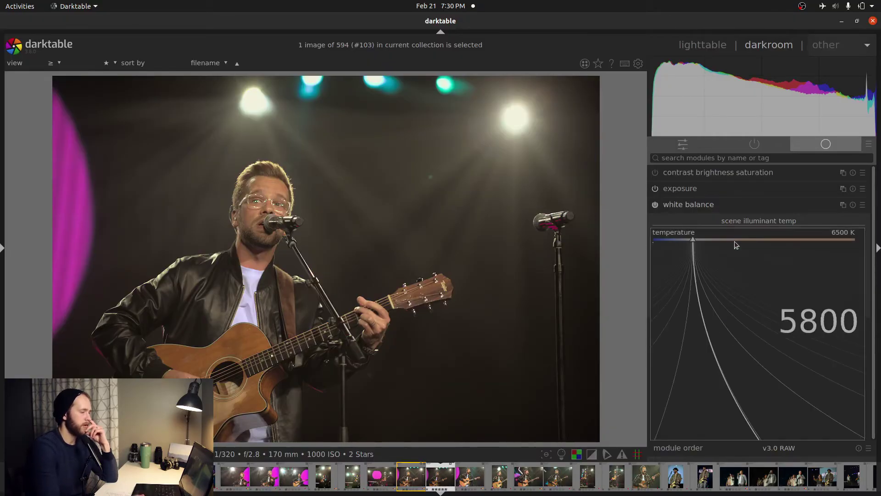
key(Return)
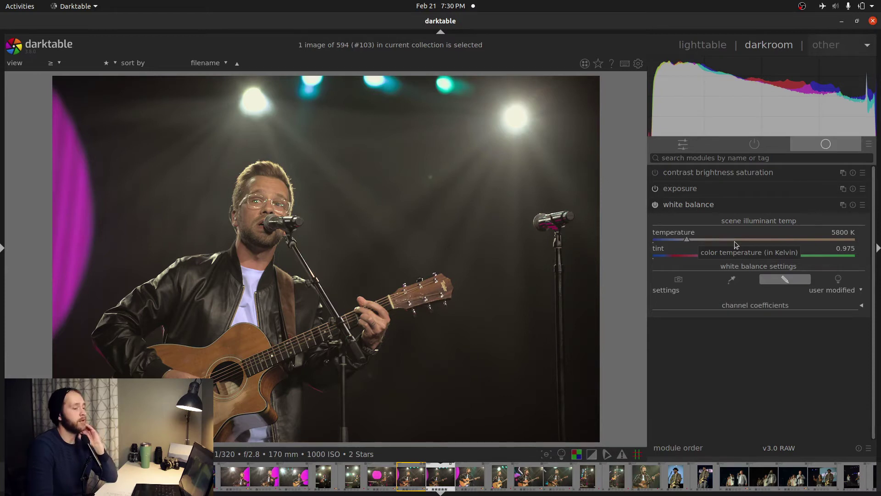
click(743, 212)
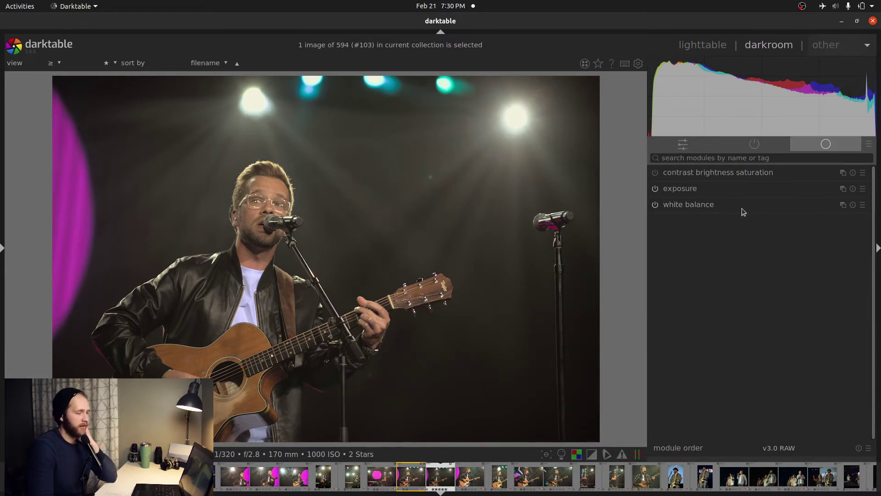
Raise the contrast to +0.14 in the contrast brightness saturation module
click(763, 174)
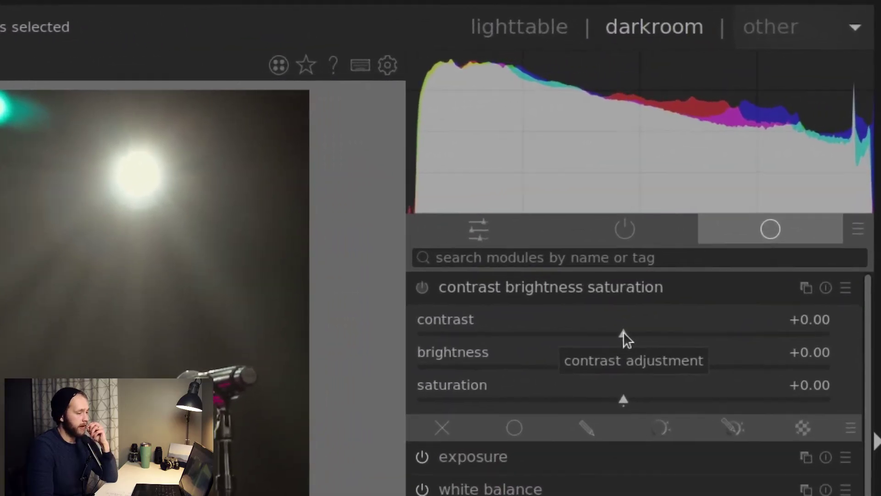
click(677, 276)
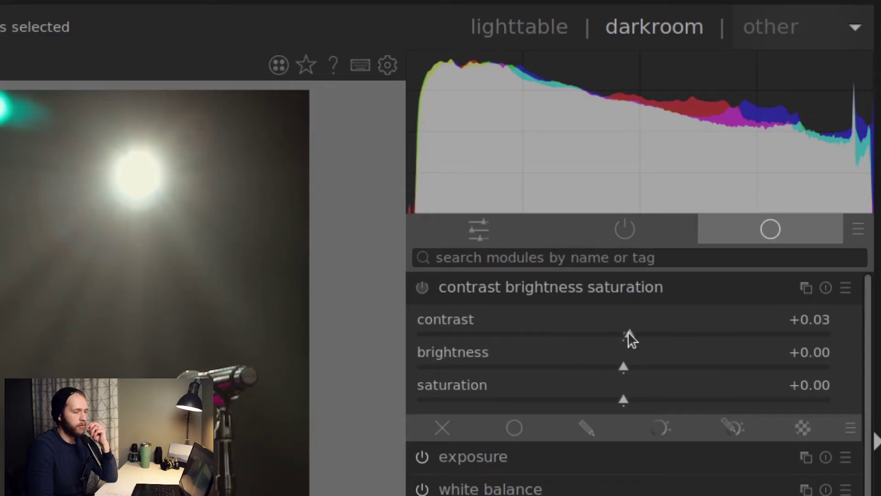
drag(627, 333, 652, 333)
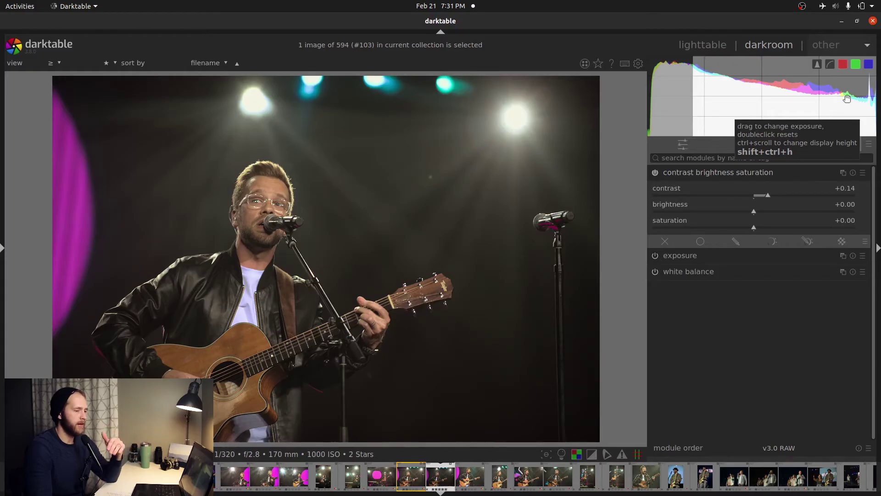
drag(782, 199, 852, 200)
click(769, 198)
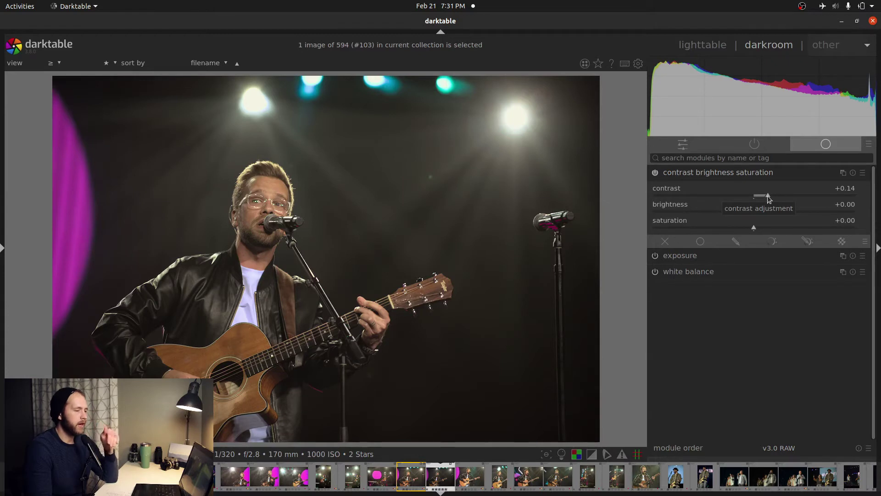
Increase the contrast further to +0.32 and raise the brightness to +0.12
drag(768, 195, 775, 197)
scroll(775, 197, up, 1)
drag(776, 197, 782, 197)
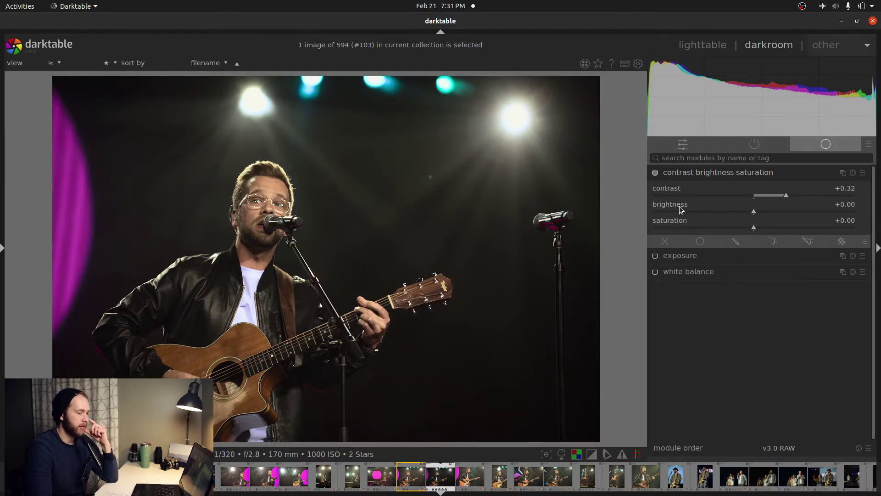
mouse_move(754, 213)
mouse_down()
mouse_move(708, 214)
mouse_move(773, 208)
mouse_move(764, 210)
mouse_up()
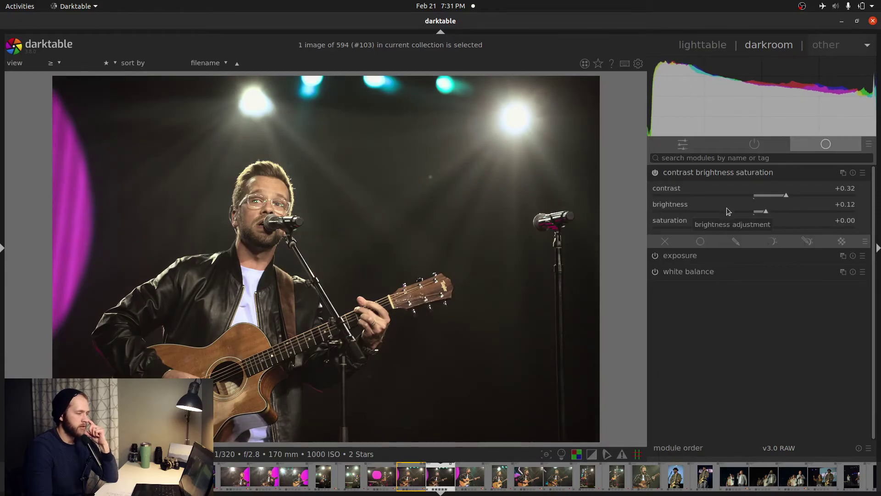
Inspect the singer's face up close, try a saturation of +0.32, and refine the saturation to +0.43
middle_click(249, 186)
drag(316, 299, 350, 268)
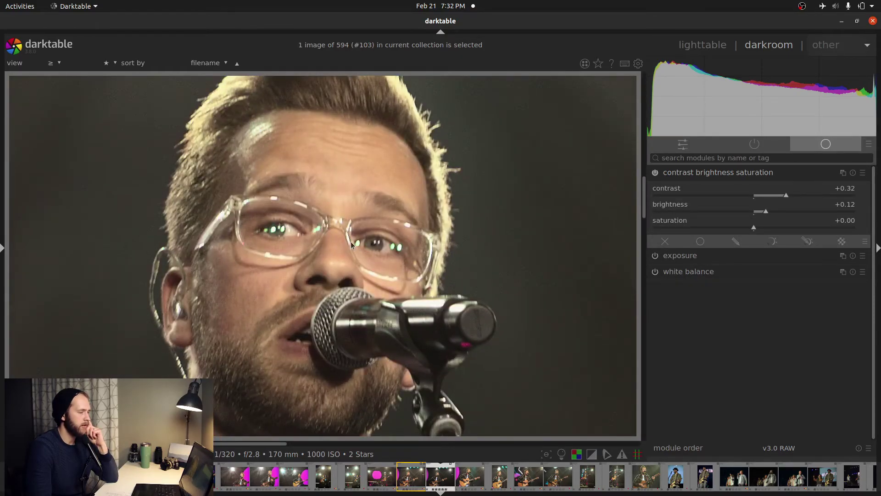
drag(754, 228, 786, 228)
scroll(517, 232, down, 3)
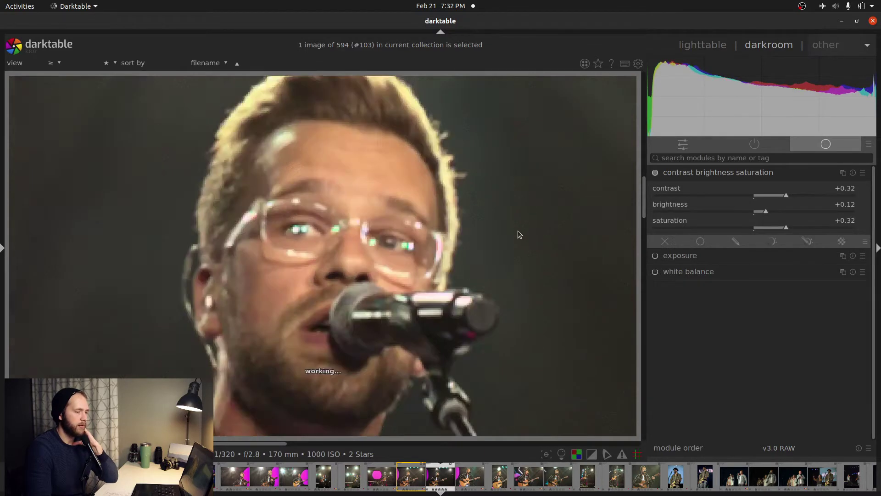
scroll(518, 233, down, 3)
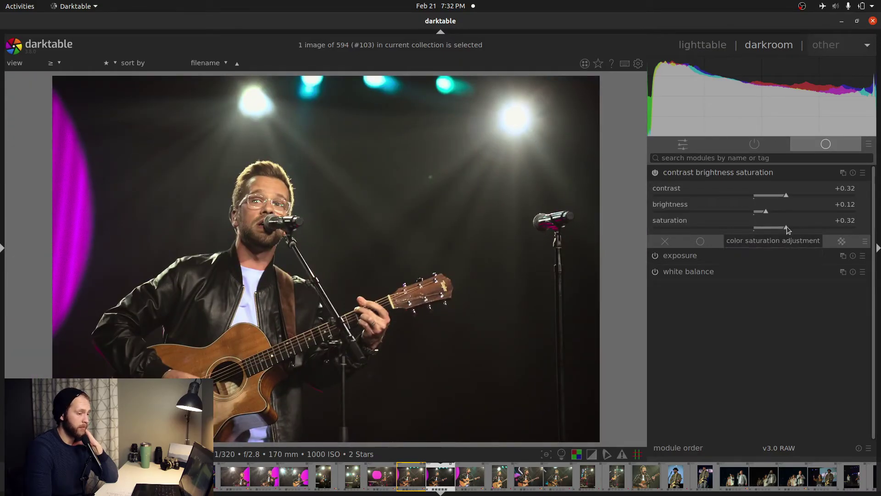
drag(786, 227, 794, 228)
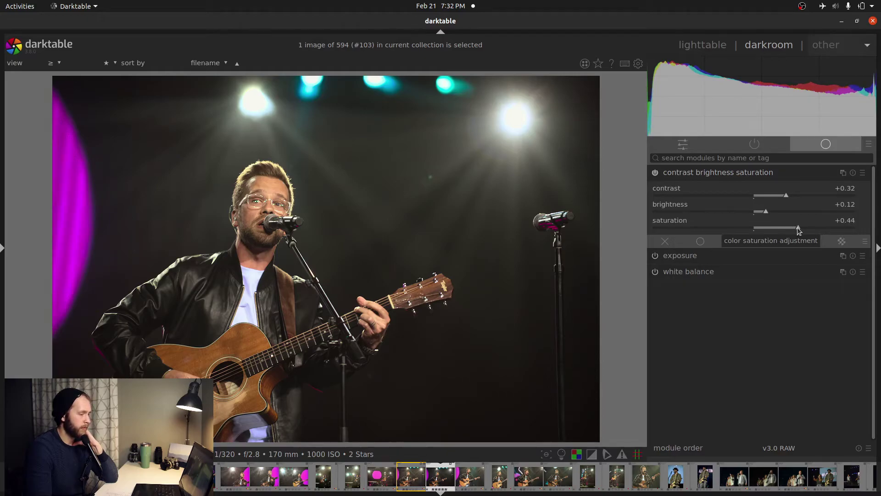
drag(798, 227, 797, 228)
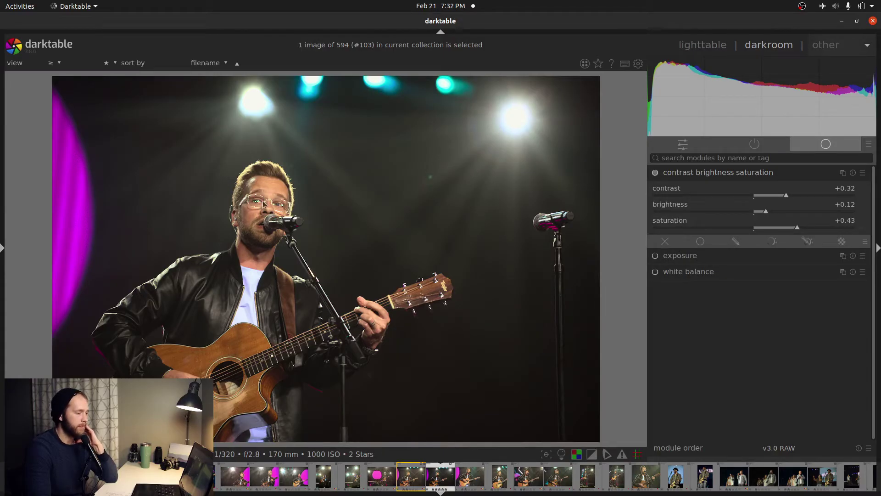
Reset the contrast brightness saturation module and try a contrast of -0.34 and a saturation of -0.65
click(853, 173)
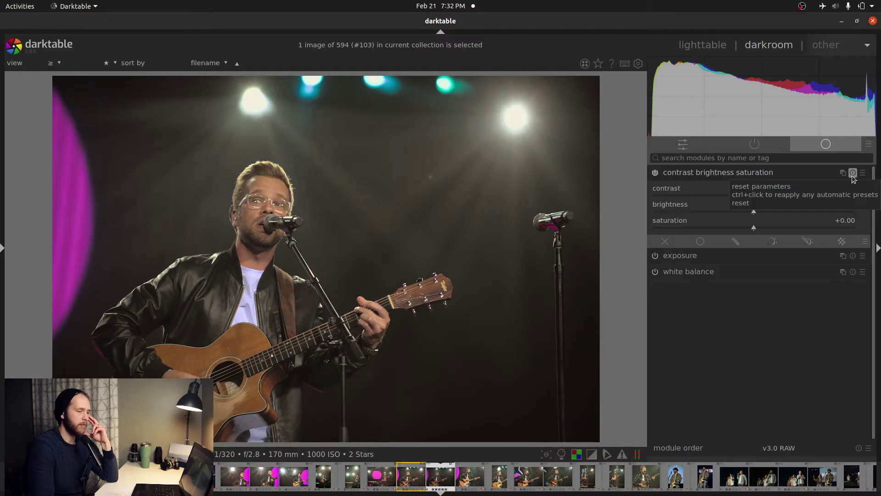
drag(753, 194, 722, 196)
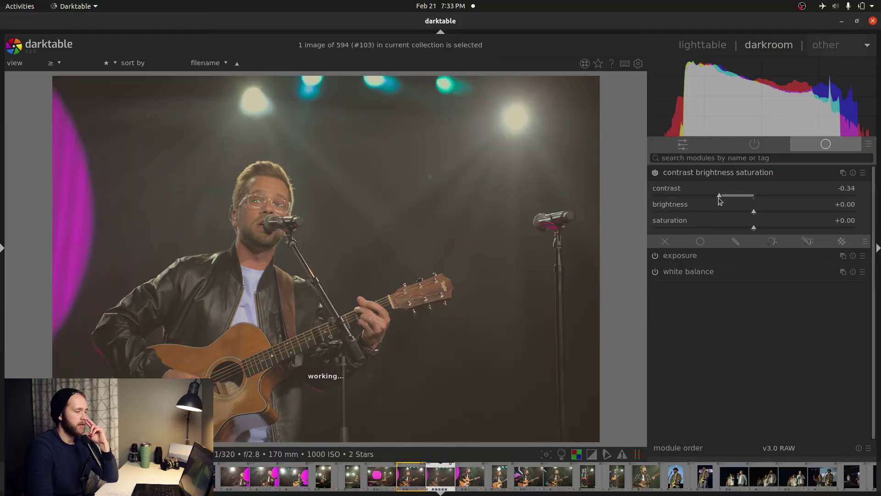
drag(613, 334, 533, 337)
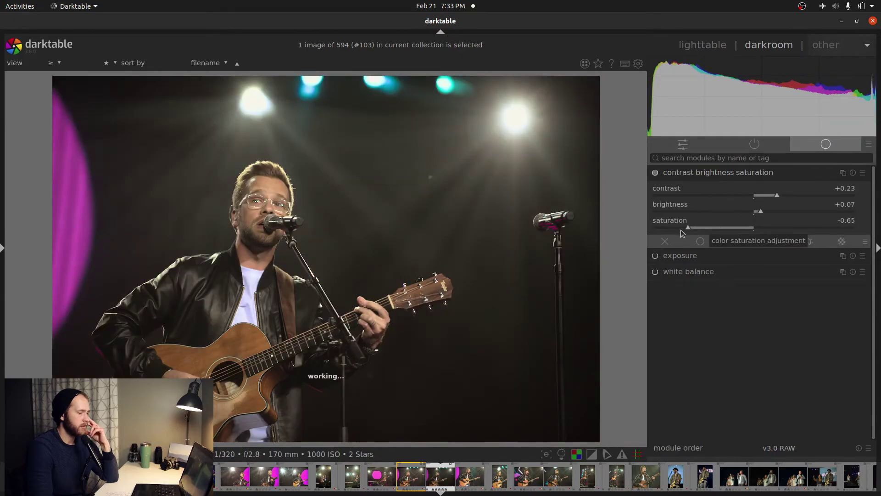
drag(683, 231, 715, 232)
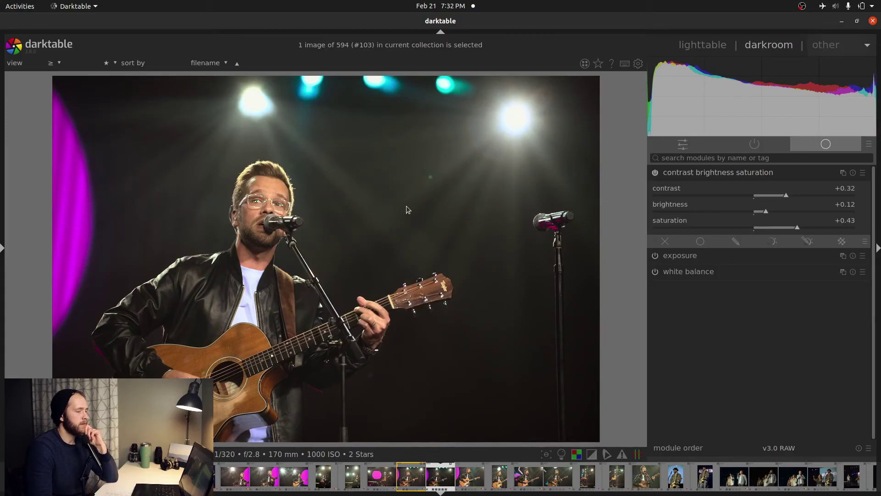
Discard all edits made to the photo by resetting its history stack
click(715, 173)
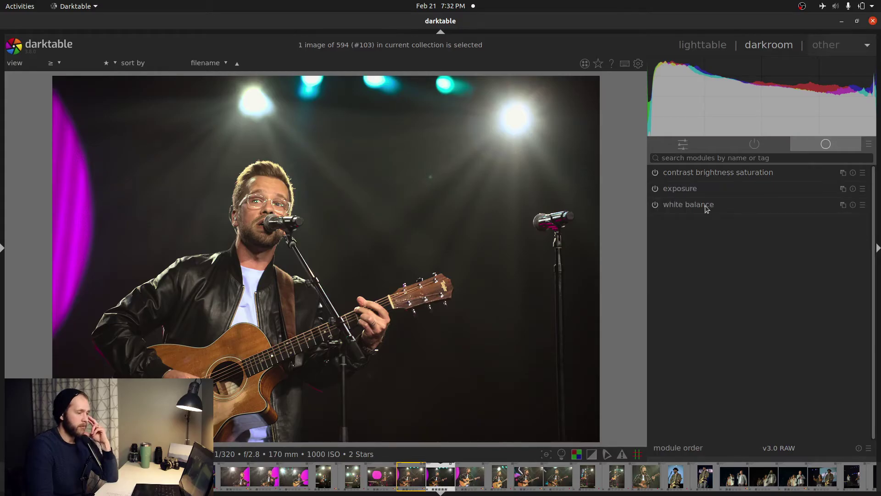
click(748, 174)
click(747, 174)
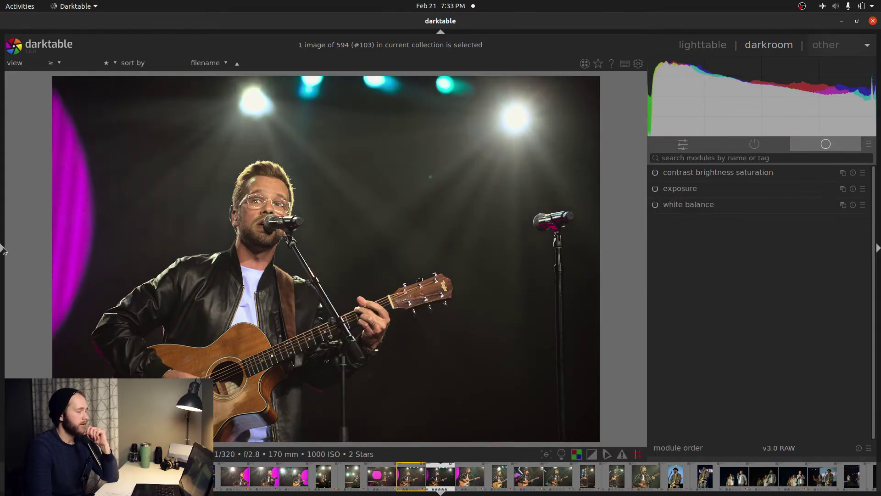
click(3, 248)
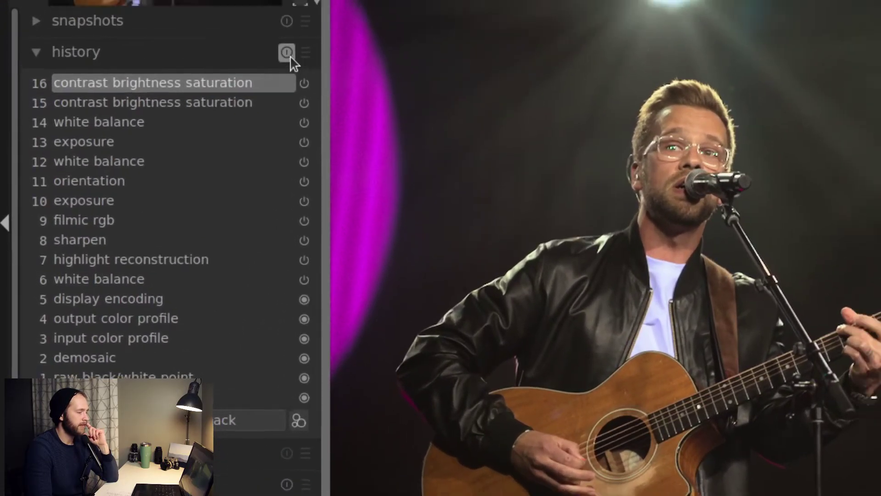
click(298, 48)
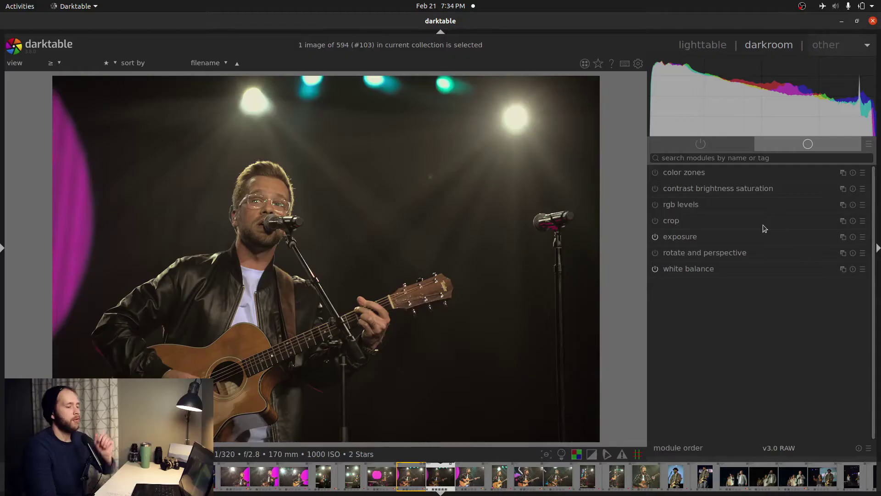
click(709, 190)
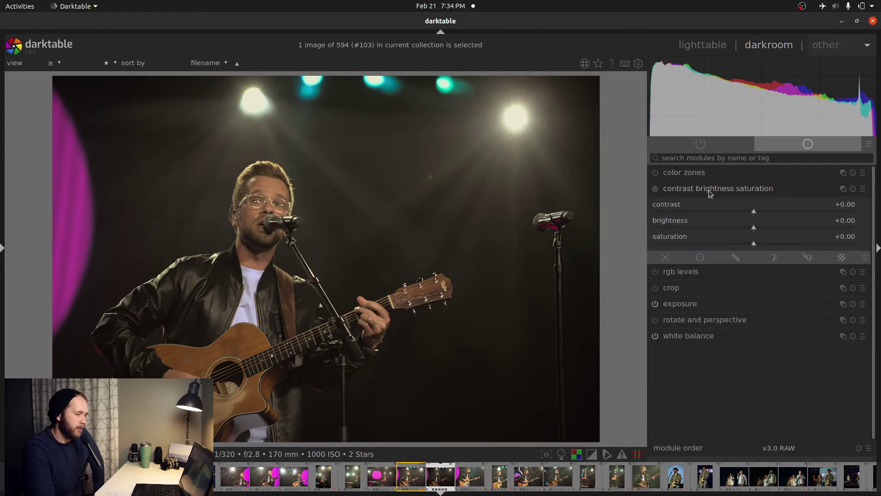
click(709, 190)
click(679, 237)
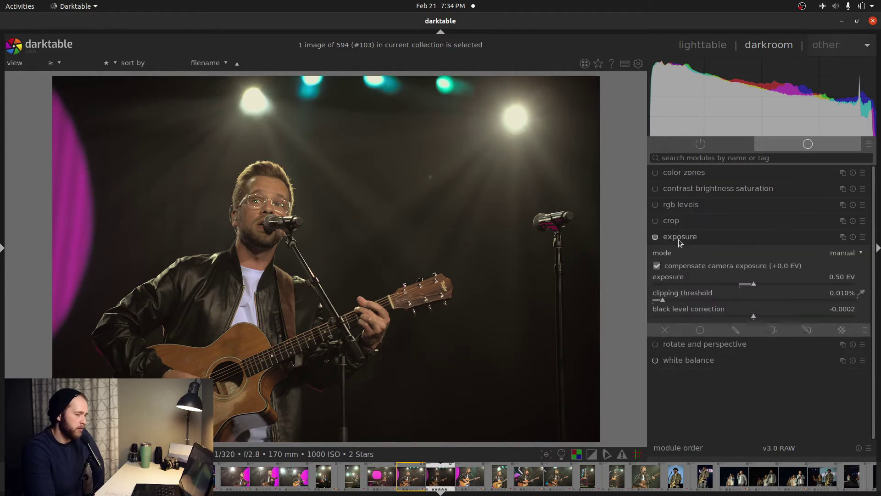
click(679, 238)
Set the white balance tint to 0.975 and the temperature to 5800 K on the reset photo
click(686, 270)
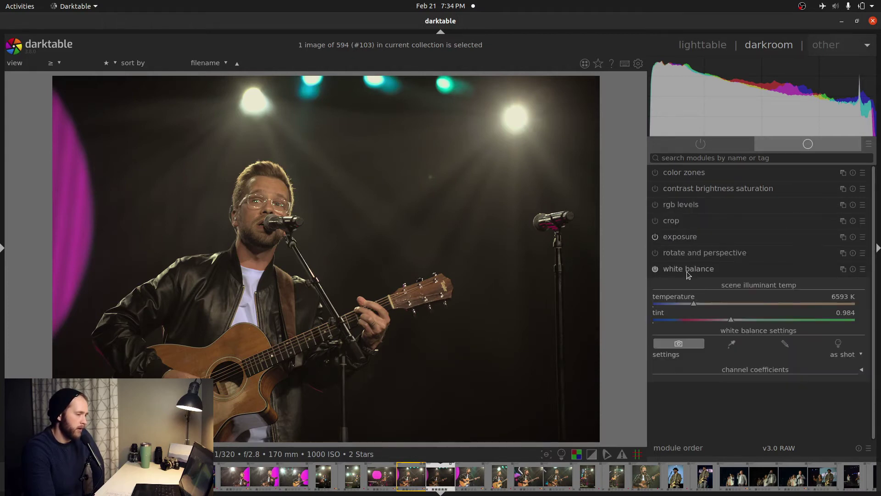
right_click(720, 320)
text(.97)
key(Return)
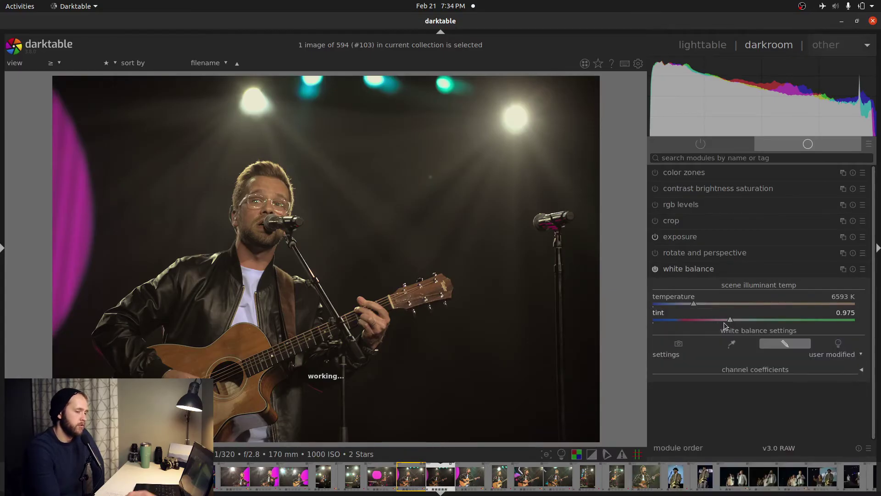
right_click(731, 307)
text(5800)
key(Return)
click(733, 253)
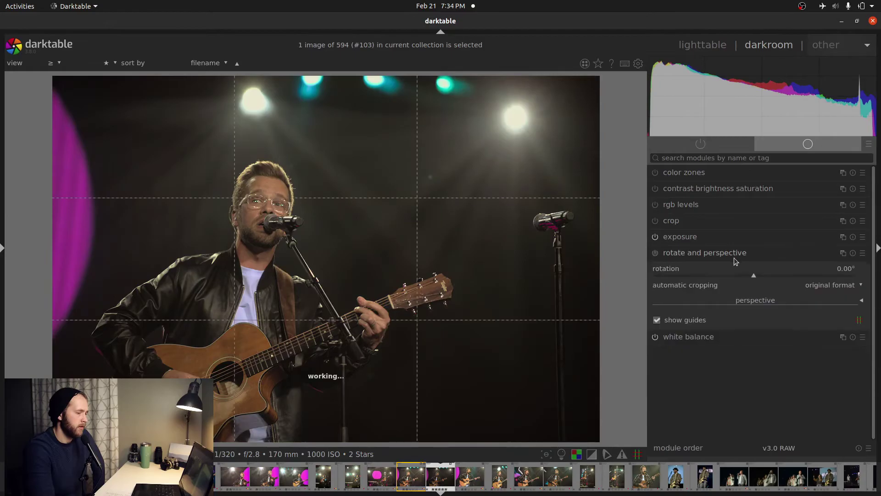
Raise the exposure to 0.88 EV in the exposure module
click(661, 238)
click(770, 285)
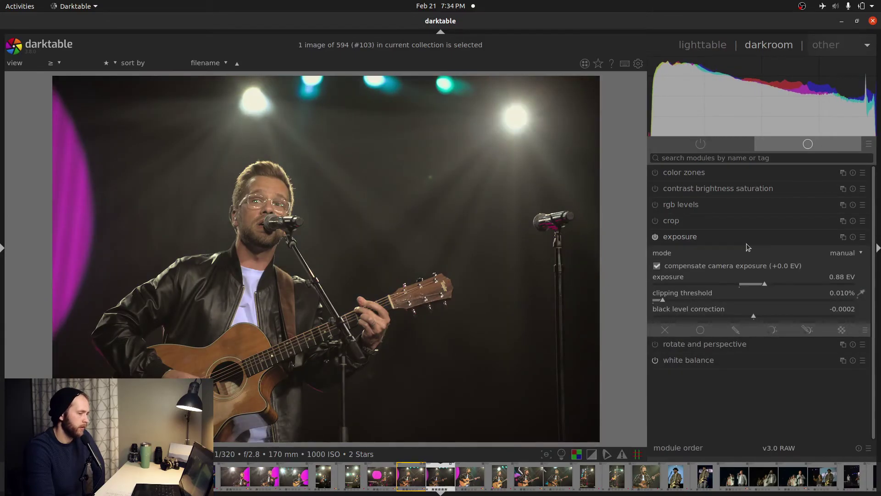
click(747, 242)
click(718, 192)
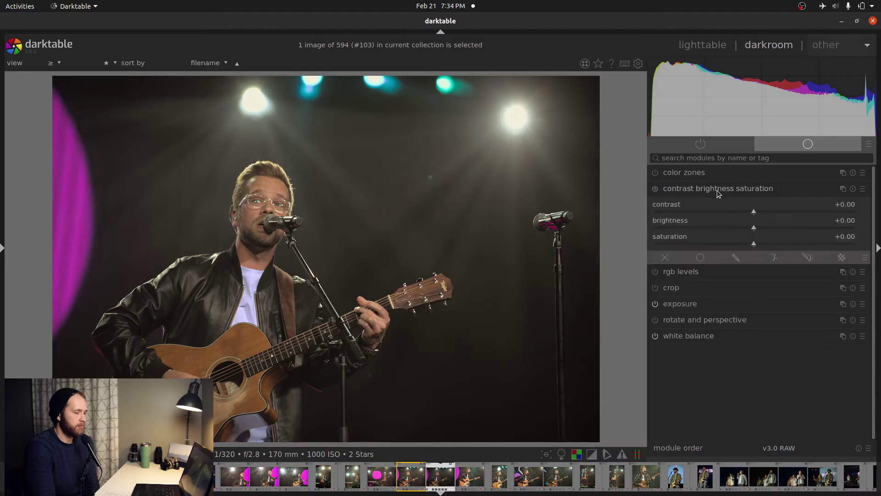
click(718, 193)
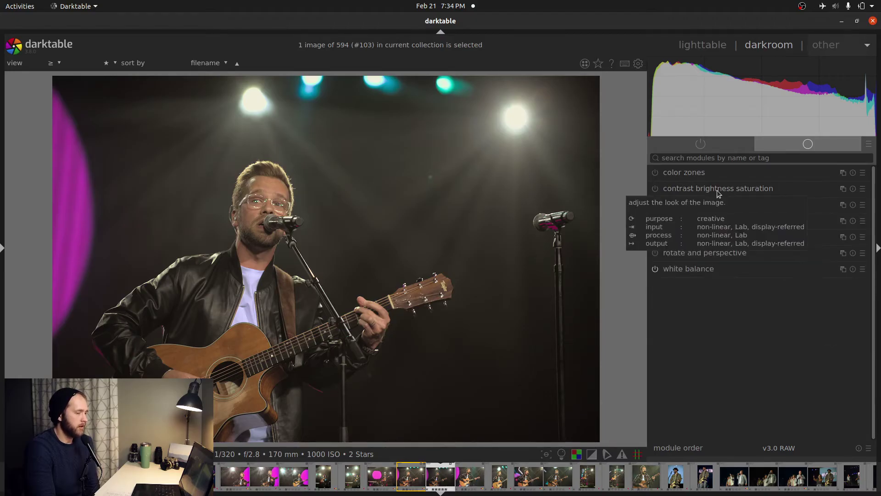
Rotate the photo by -0.95° with the rotate and perspective module
click(710, 254)
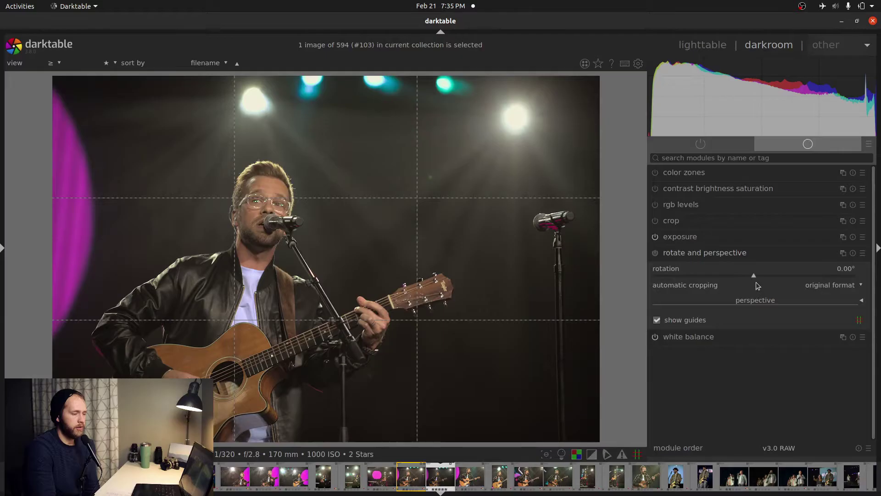
right_click(754, 274)
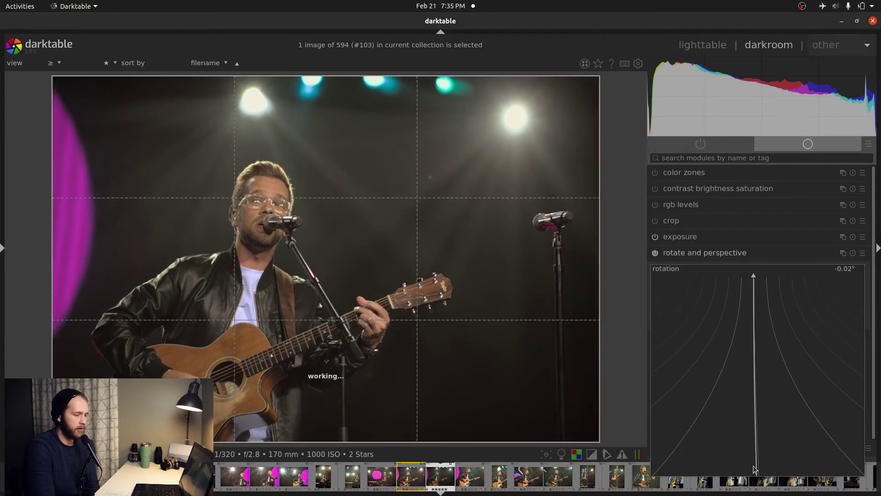
click(727, 456)
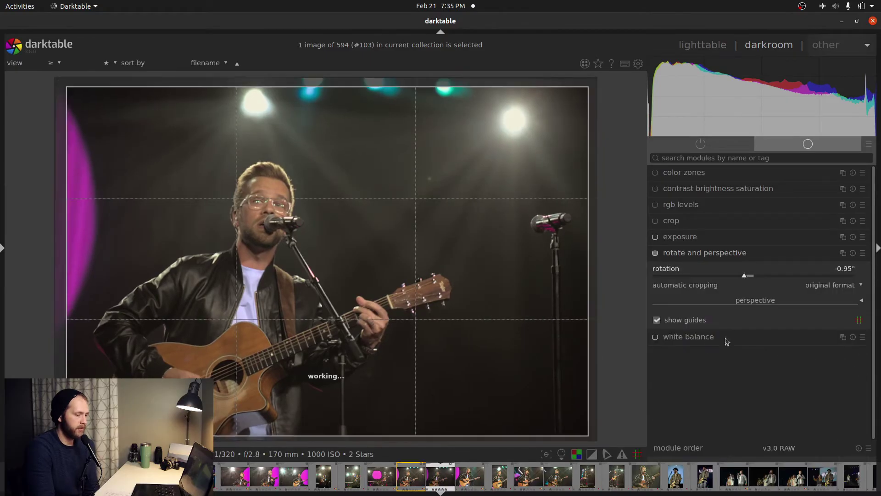
Set the photo's rotation to 1.00° in the rotate and perspective module
right_click(745, 275)
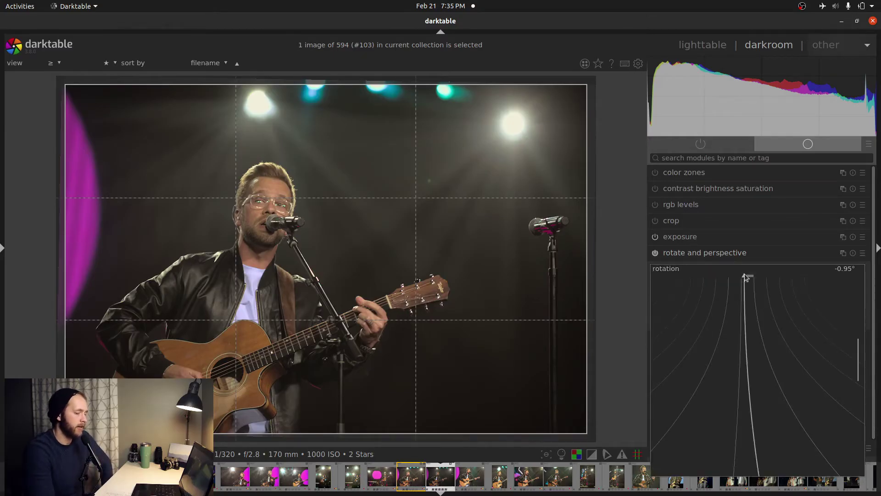
text(1)
key(Return)
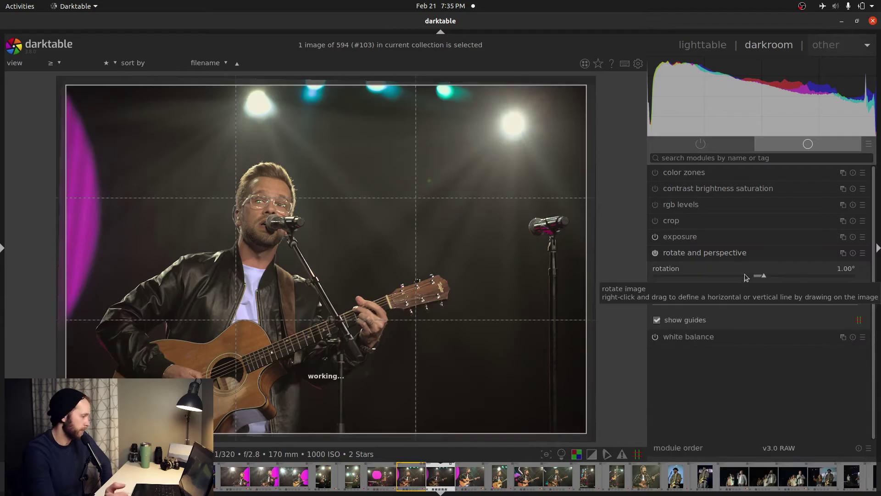
Reset the rotate and perspective module to its defaults, turn it off and collapse it
click(853, 253)
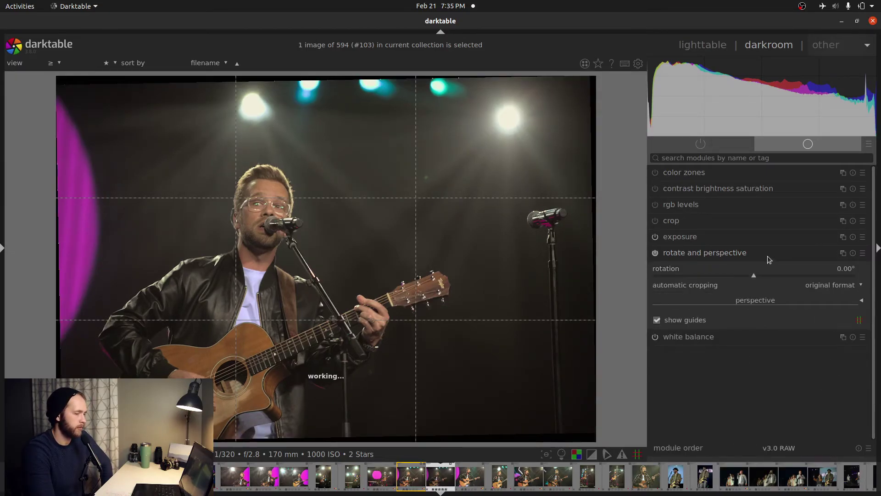
click(655, 253)
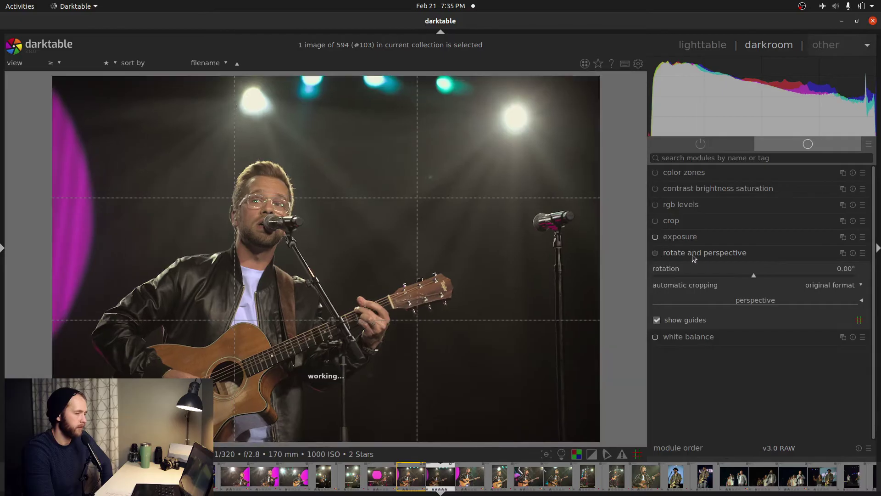
click(716, 255)
Try resizing the crop frame from its edges and corners with the original image aspect, keeping the full frame
click(717, 222)
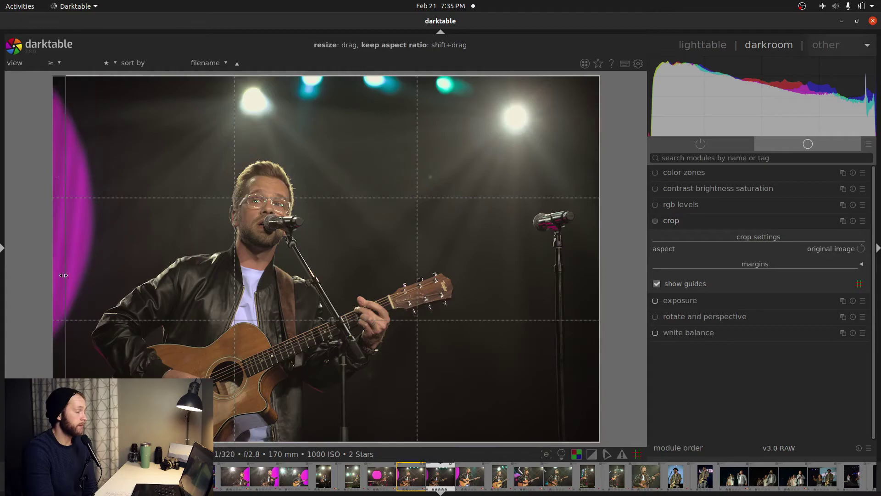
mouse_move(67, 240)
mouse_down()
mouse_move(148, 240)
mouse_move(54, 240)
mouse_up()
mouse_move(598, 220)
mouse_down()
mouse_move(334, 220)
mouse_move(615, 219)
mouse_up()
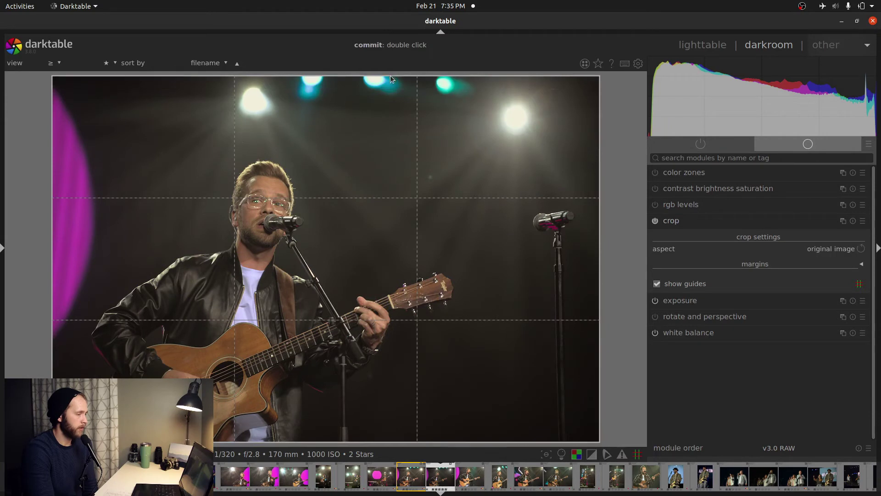
mouse_move(392, 79)
mouse_down()
mouse_move(390, 118)
mouse_move(390, 76)
mouse_move(388, 108)
mouse_move(375, 81)
mouse_up()
mouse_move(352, 441)
mouse_down()
mouse_move(352, 344)
mouse_move(352, 442)
mouse_up()
mouse_move(54, 441)
mouse_down()
mouse_move(209, 313)
mouse_move(54, 441)
mouse_up()
mouse_move(584, 87)
mouse_down()
mouse_move(437, 181)
mouse_move(597, 78)
mouse_up()
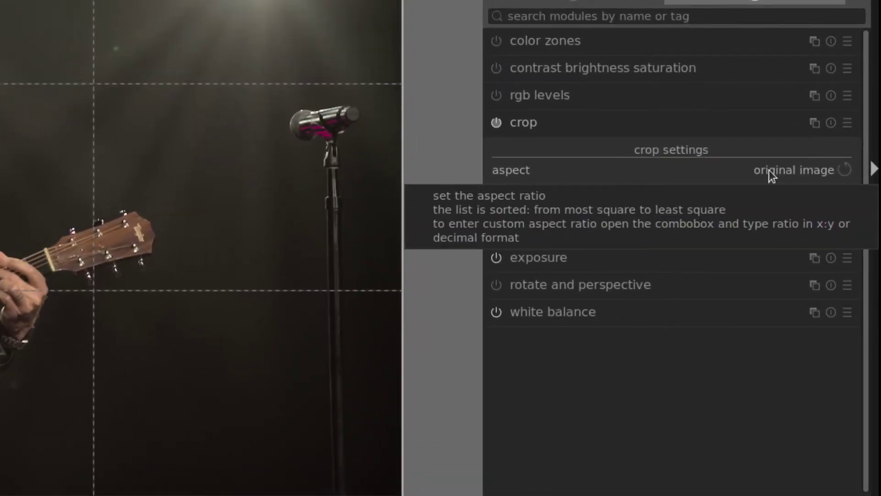
Set the crop aspect to freehand, try a tight frame around the guitarist and restore the full frame
click(769, 169)
click(789, 159)
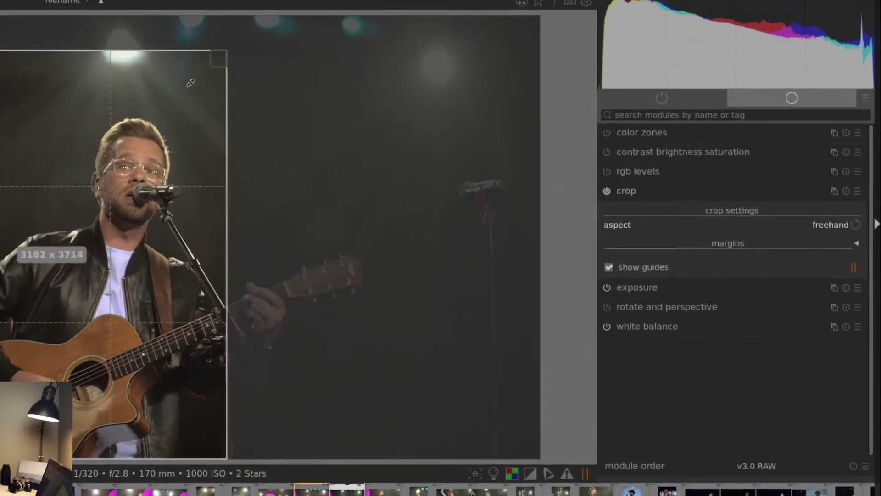
mouse_move(190, 82)
mouse_down()
mouse_move(332, 129)
mouse_move(303, 170)
mouse_move(248, 147)
mouse_move(376, 296)
mouse_move(577, 148)
mouse_move(599, 77)
mouse_up()
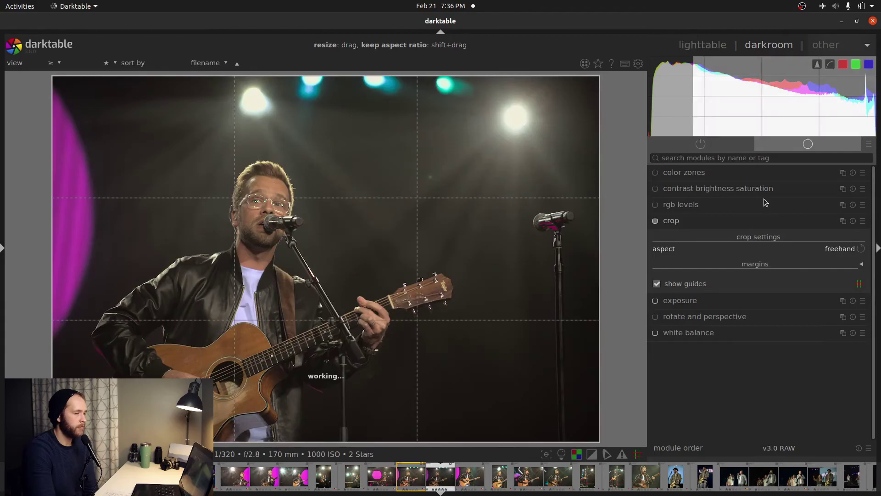
Set the crop aspect to 5:4, 4x5, 8x10, flip it to portrait and position the frame over the guitarist
click(847, 249)
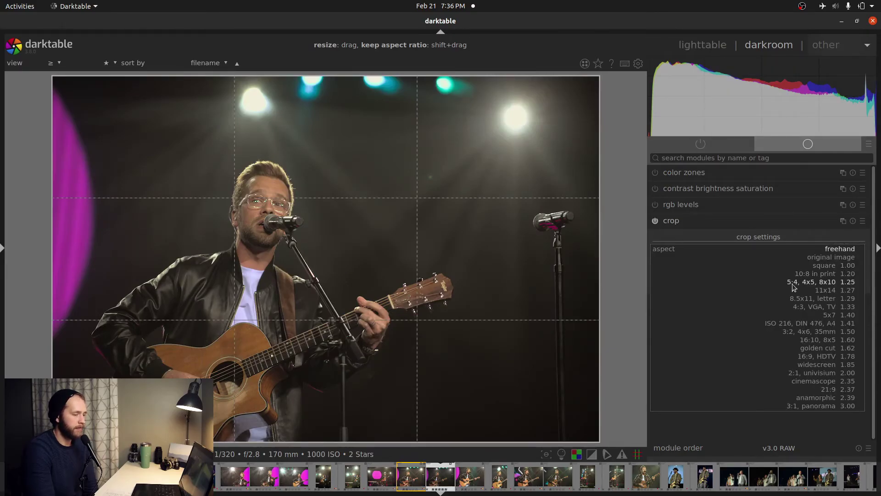
click(815, 282)
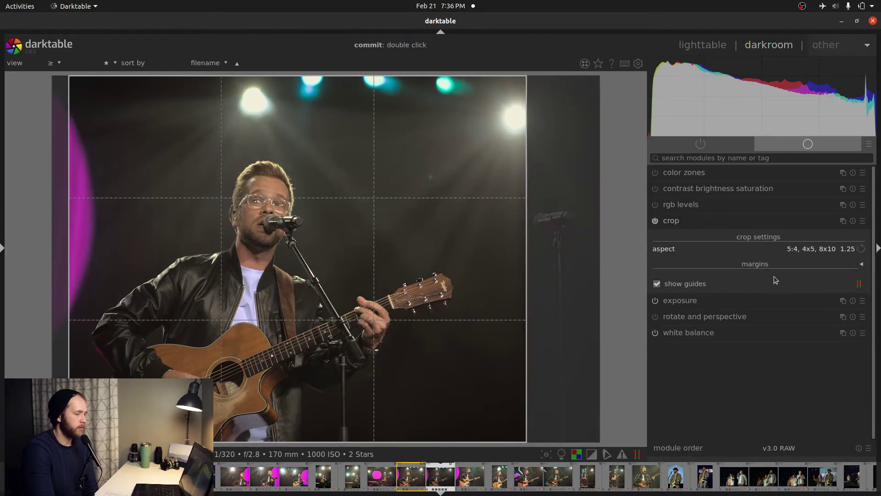
click(862, 250)
drag(355, 292, 231, 303)
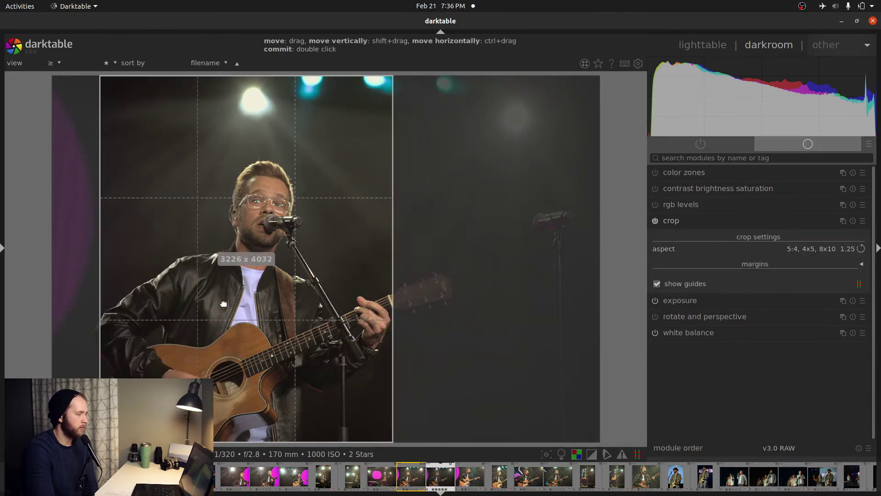
Return the crop aspect to original image and crop in from the photo's upper-left corner, trimming the upper stage lights and part of the purple light
click(827, 248)
click(821, 229)
drag(351, 260, 678, 453)
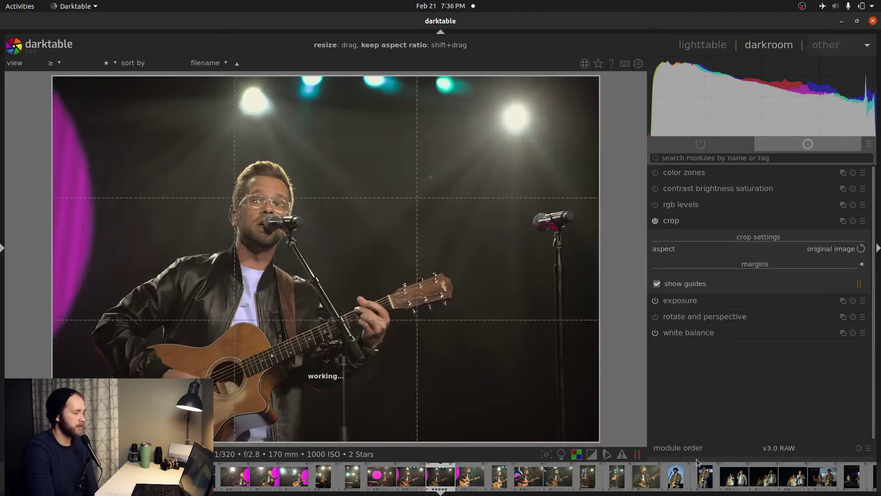
drag(54, 97, 89, 110)
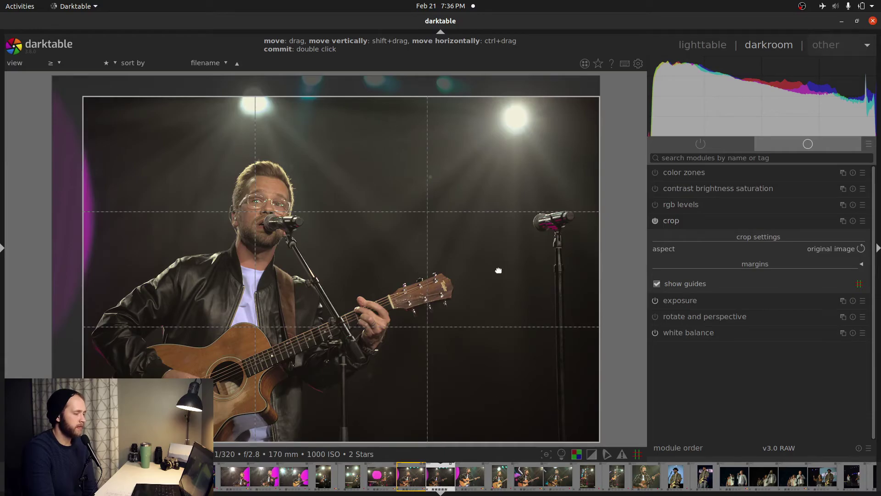
Toggle the crop guides off and on, keep the rules of thirds overlay and close the crop module
click(656, 284)
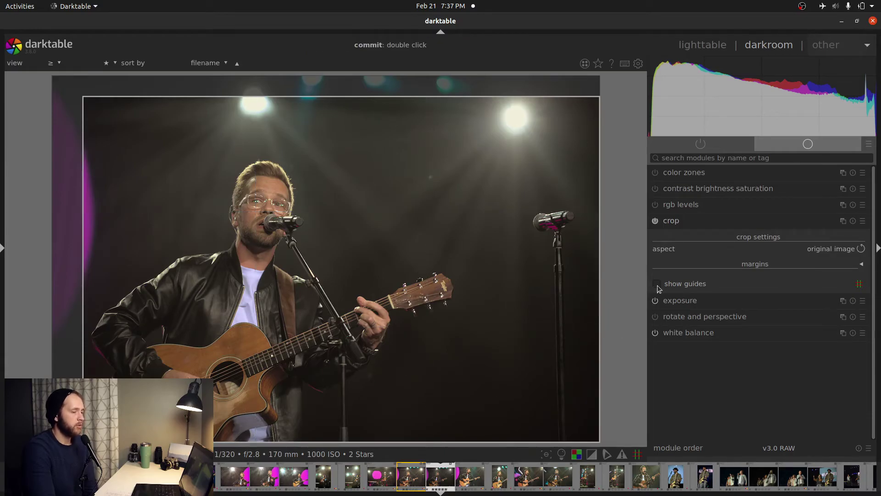
click(657, 285)
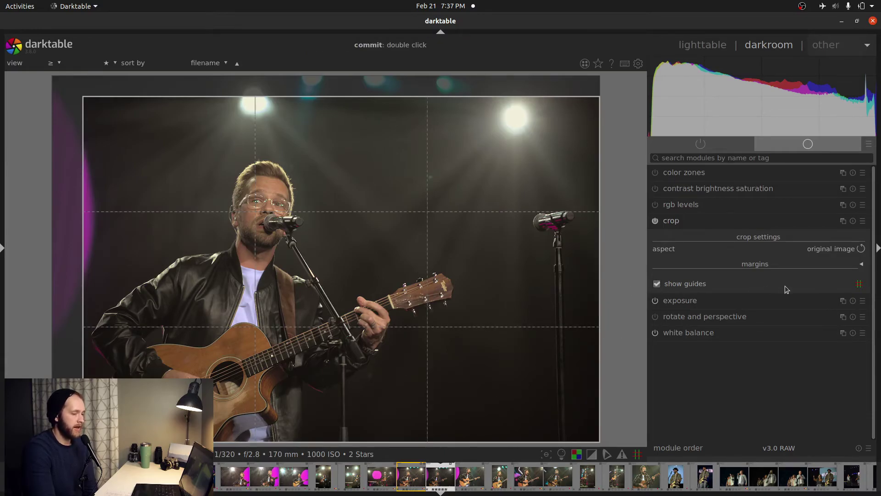
click(859, 285)
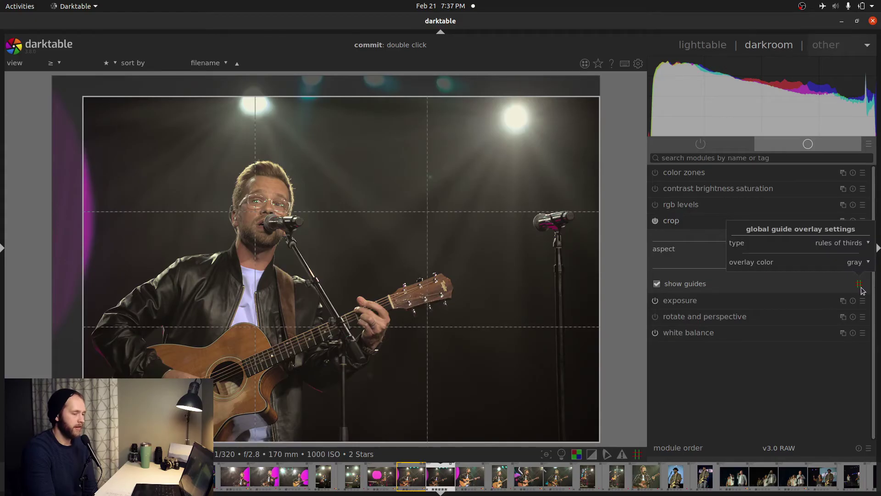
click(854, 244)
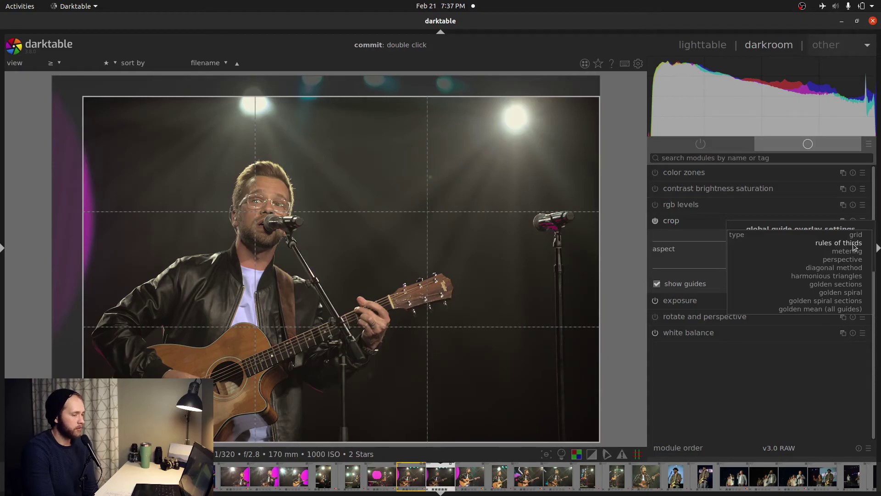
click(855, 243)
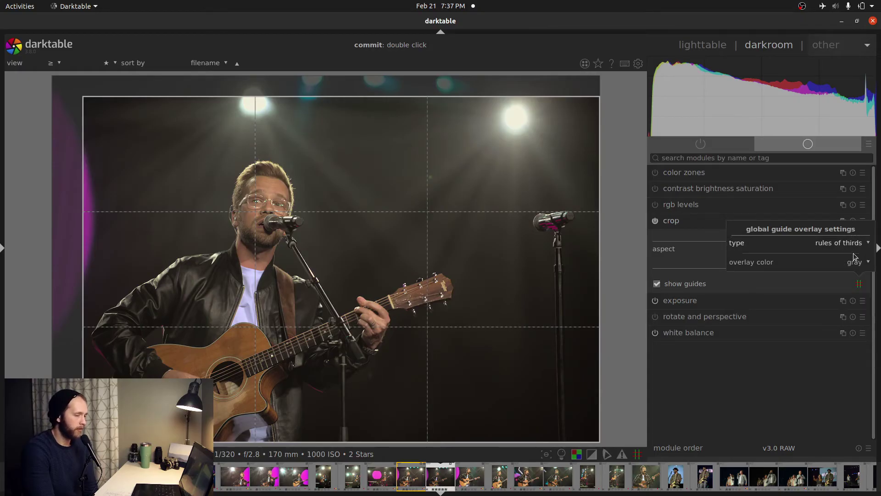
click(716, 222)
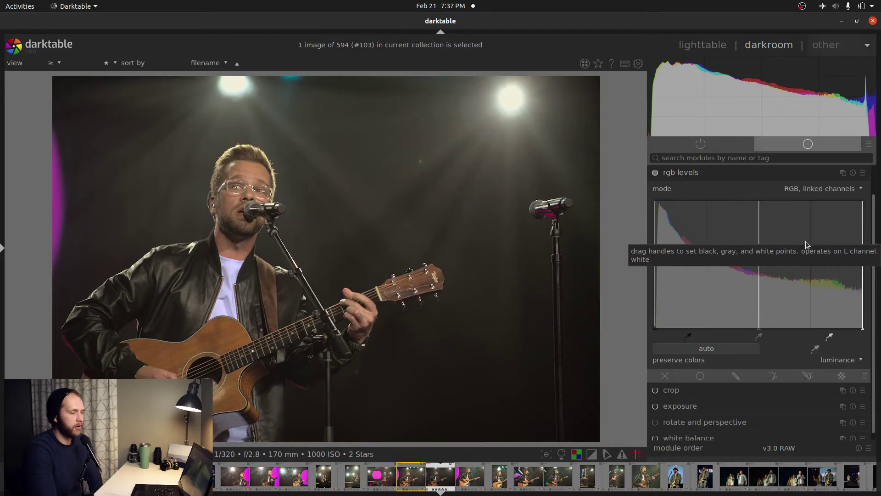
Try moving the black, white and gray points in rgb levels and reset them to their defaults
drag(654, 244, 632, 256)
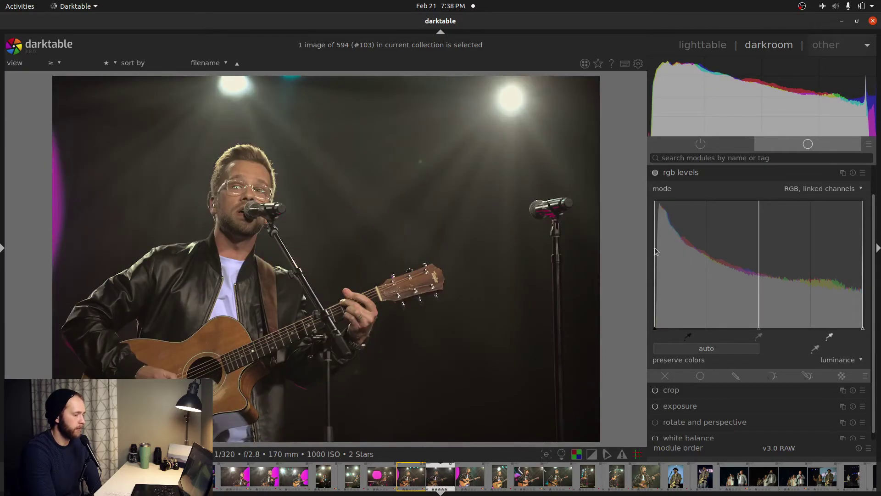
drag(863, 231, 775, 240)
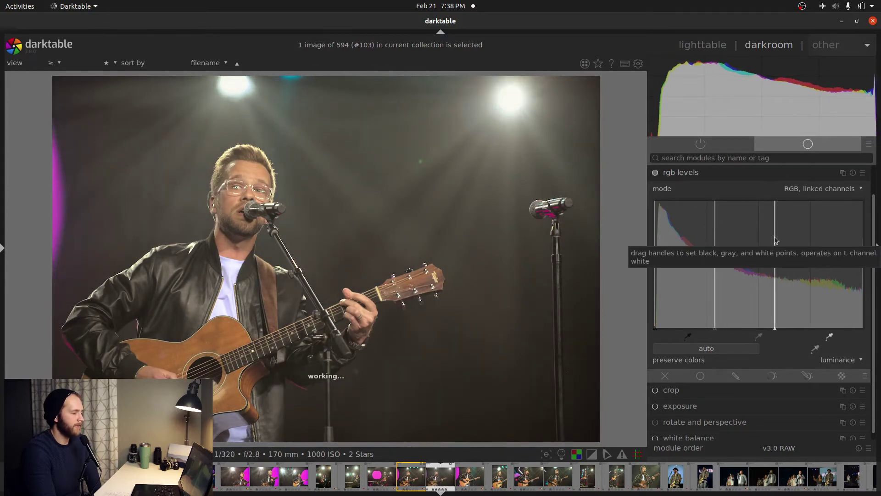
double_click(775, 240)
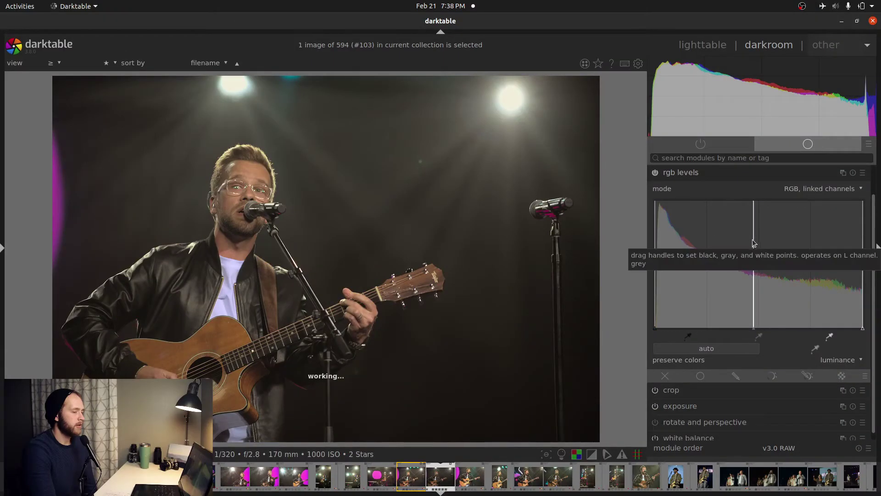
drag(755, 243, 774, 244)
scroll(774, 243, down, 4)
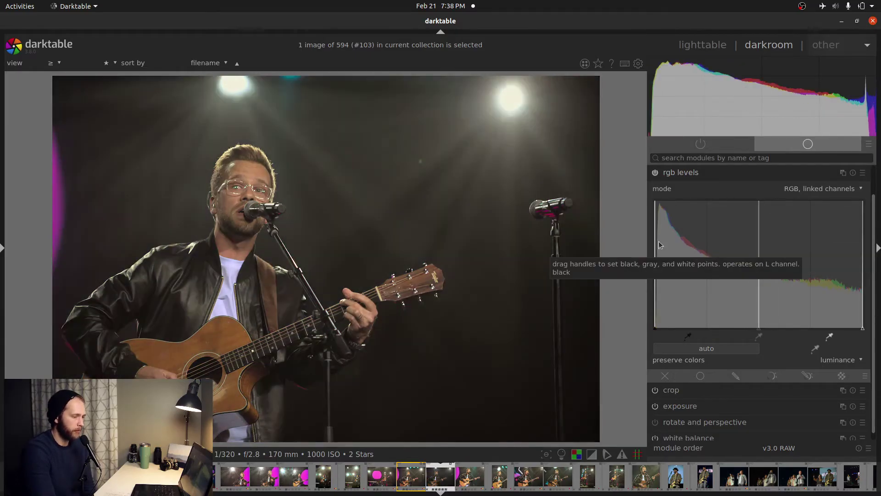
In rgb levels, raise the black point slightly, lower the white point just past the three-quarter mark and move the gray point toward the shadows
drag(655, 239, 656, 239)
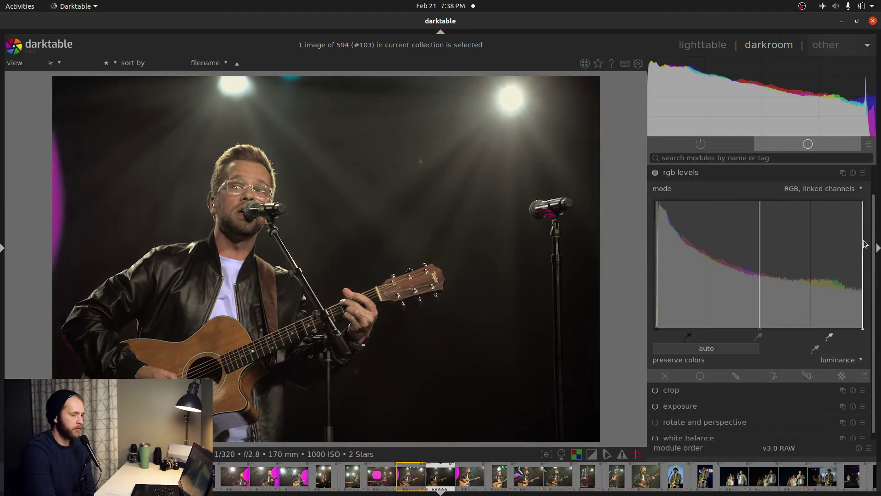
drag(865, 244, 820, 245)
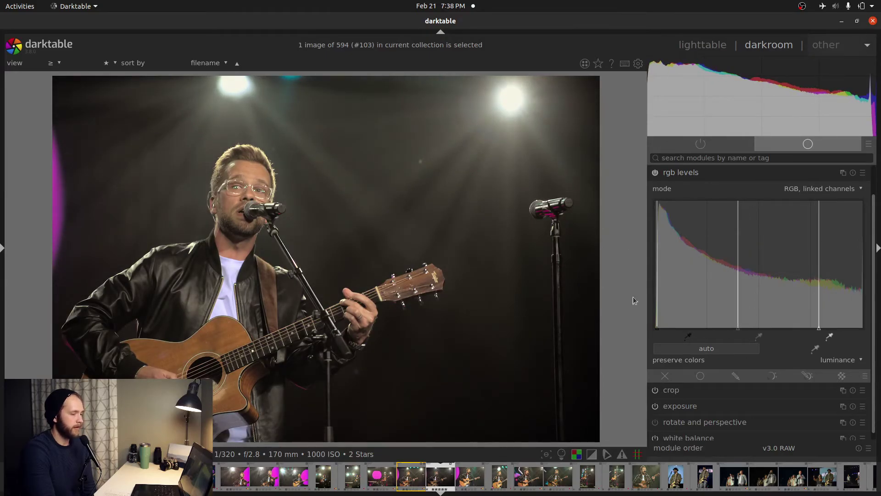
drag(739, 249, 734, 249)
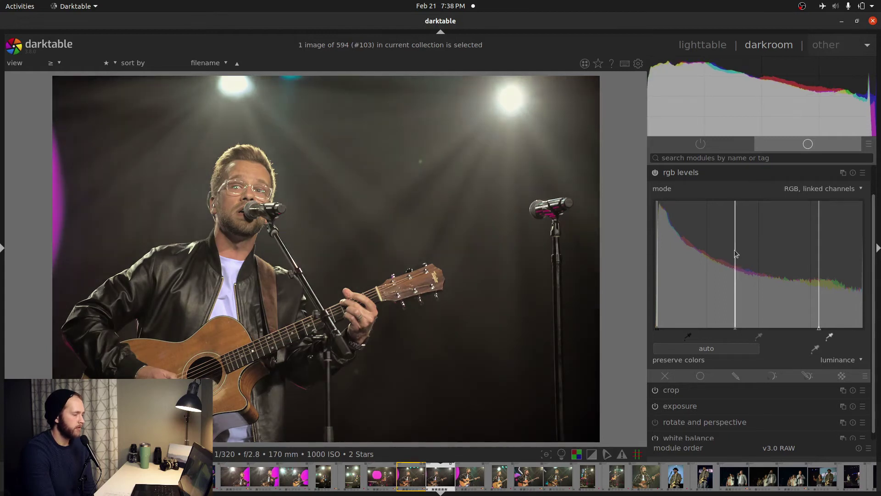
drag(659, 242, 658, 245)
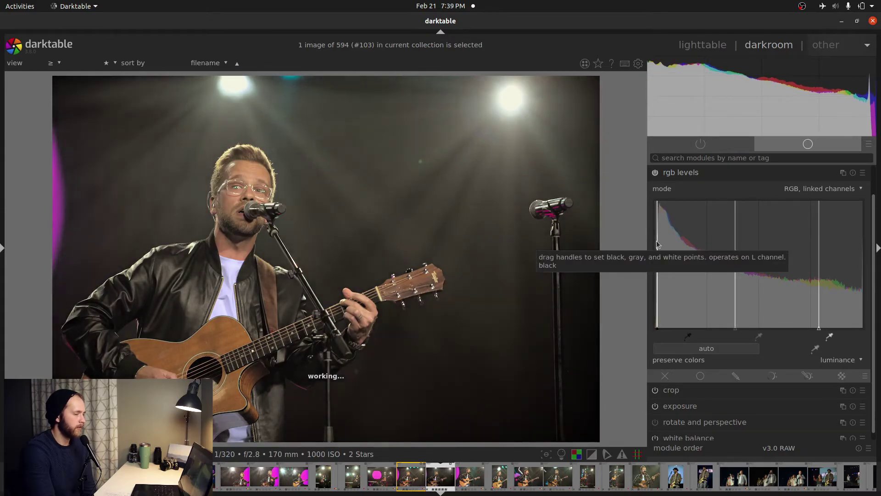
click(678, 172)
Try a contrast of +0.21 in the contrast brightness saturation module and turn the module off
click(717, 188)
click(805, 212)
mouse_move(805, 211)
mouse_down()
mouse_move(834, 208)
mouse_move(630, 210)
mouse_move(775, 214)
mouse_up()
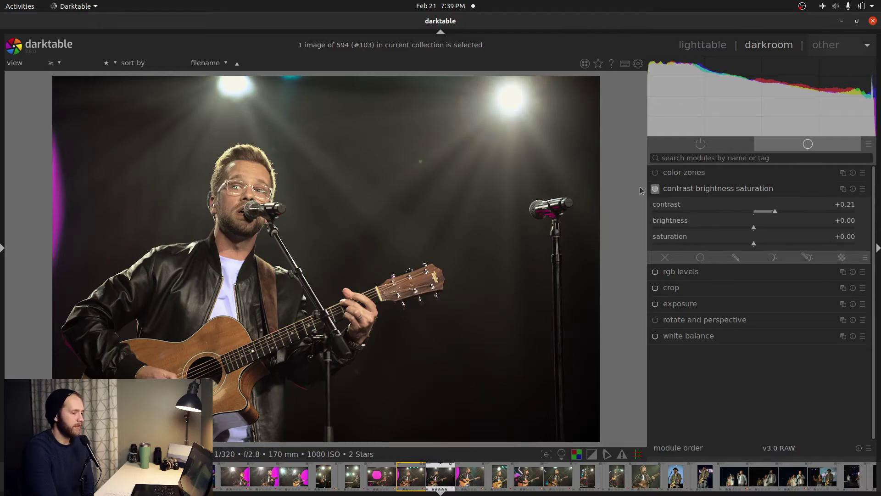
click(656, 188)
click(684, 205)
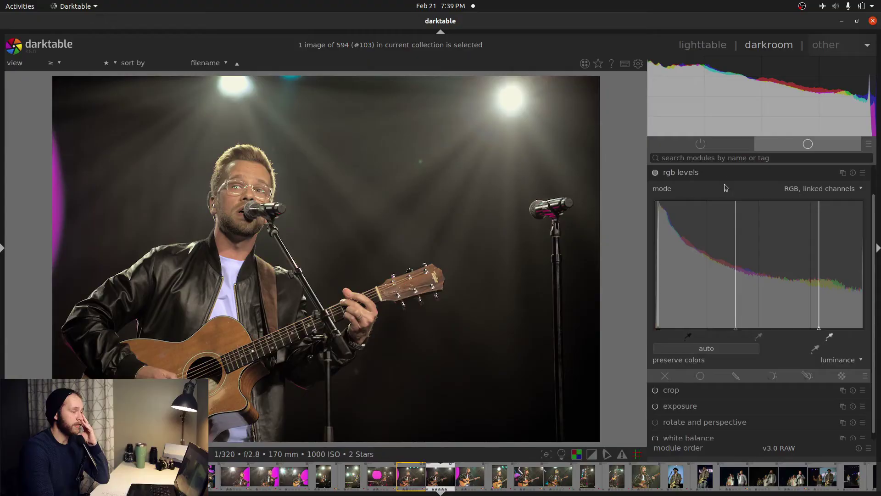
click(724, 183)
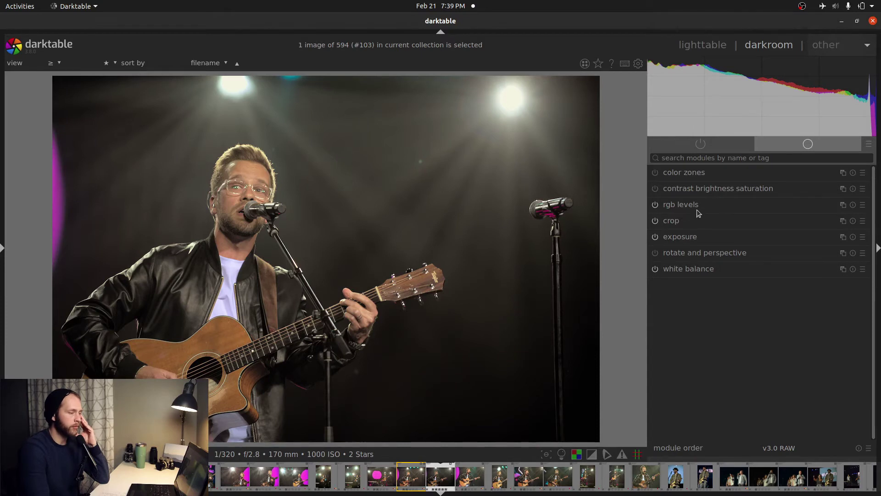
Raise the photo's overall saturation slightly in the contrast brightness saturation module
mouse_move(761, 243)
mouse_down()
mouse_move(792, 245)
mouse_move(778, 246)
mouse_up()
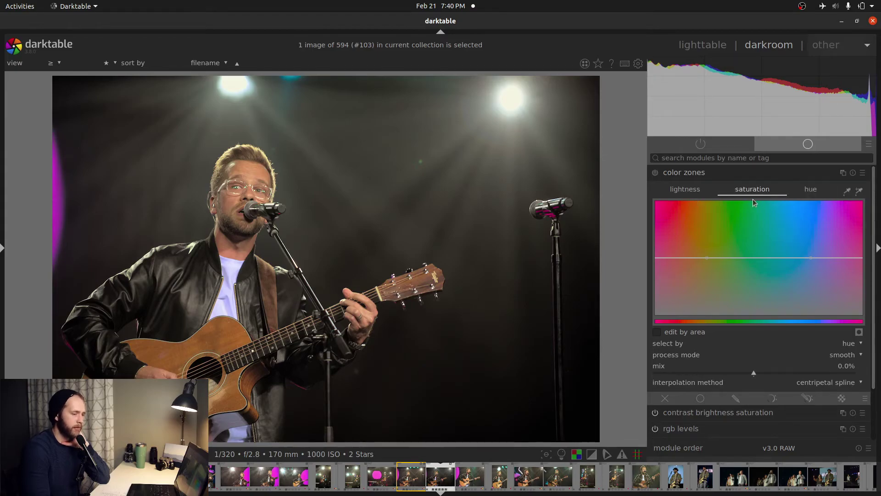
Add nodes across the saturation curve in color zones and shift the yellow node over to the orange hues
mouse_move(707, 257)
mouse_down()
mouse_move(680, 258)
mouse_move(694, 258)
mouse_up()
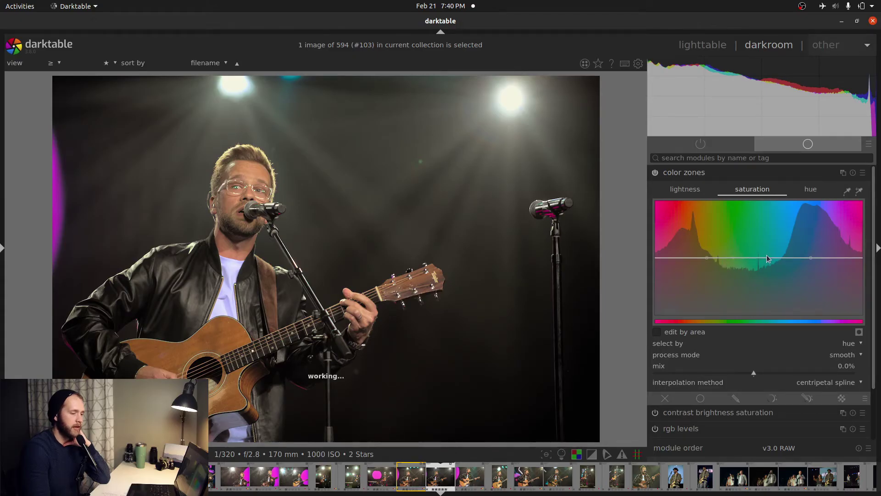
drag(762, 258, 763, 259)
click(844, 257)
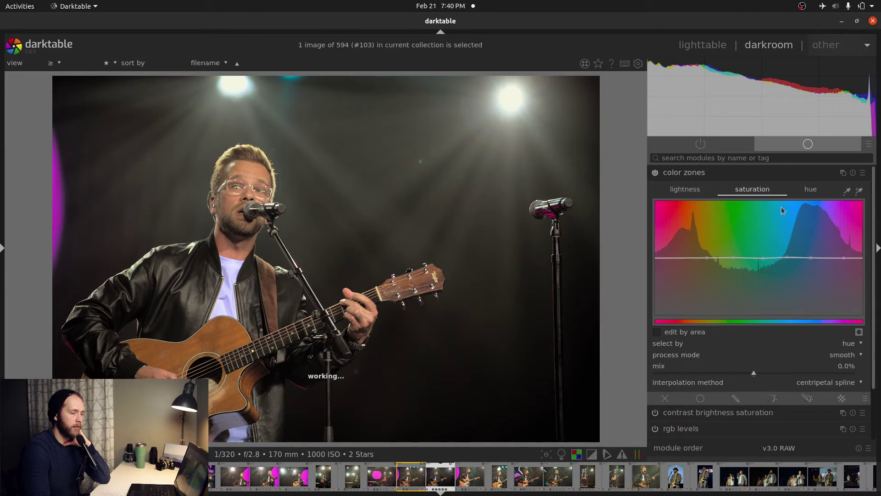
drag(707, 256, 687, 257)
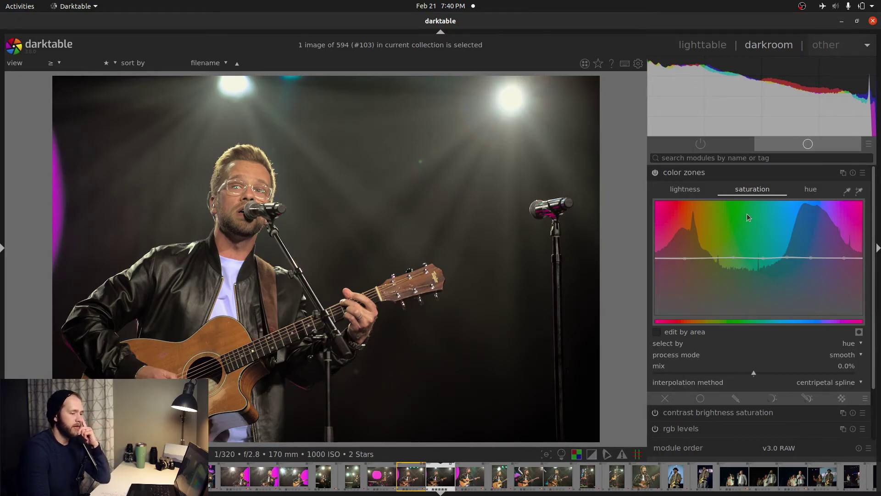
Reset the color zones module and sample the skin hue from the guitarist's forehead with its color picker
click(853, 173)
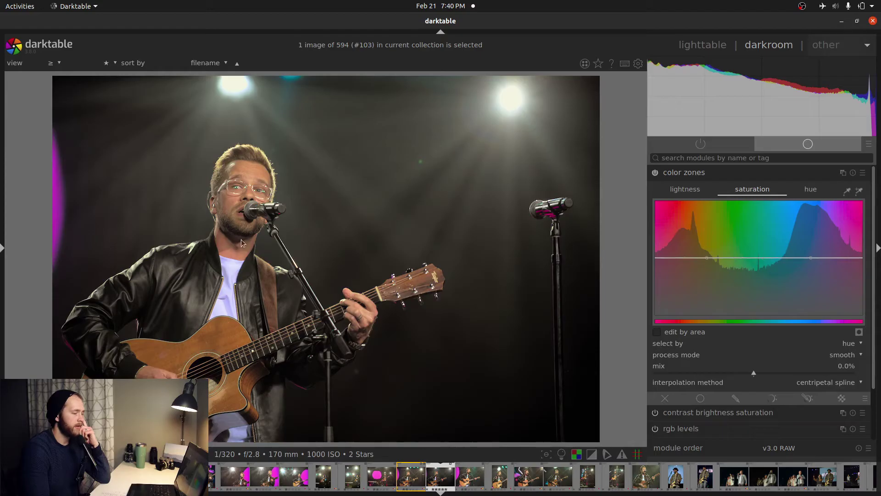
click(848, 194)
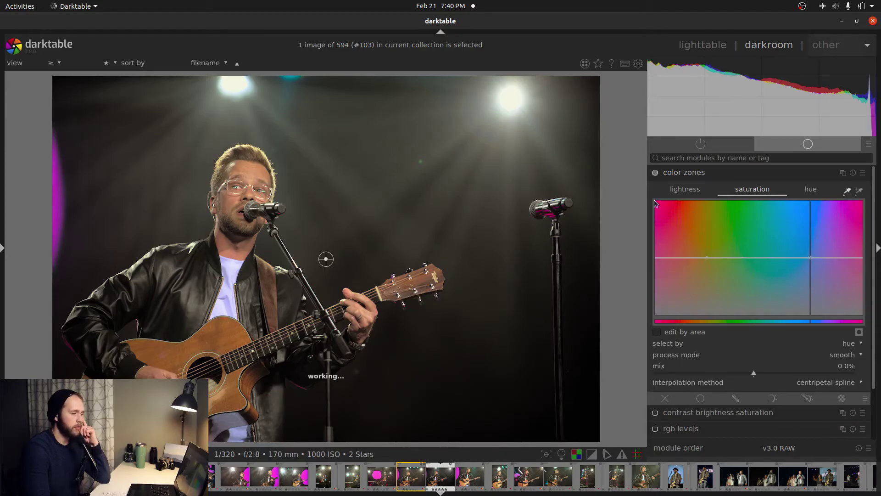
click(267, 179)
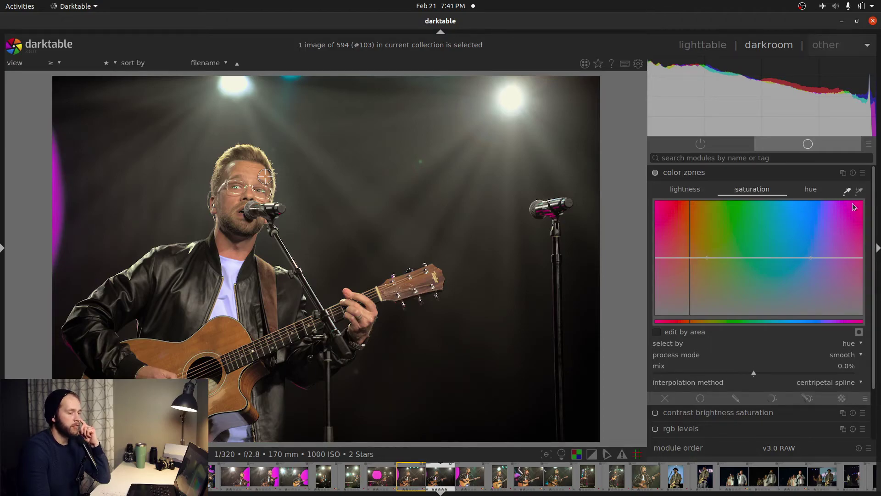
Add a saturation node at the sampled orange hue with flanking nodes, raise it slightly above neutral, and turn off the color picker
click(690, 257)
drag(690, 257, 689, 229)
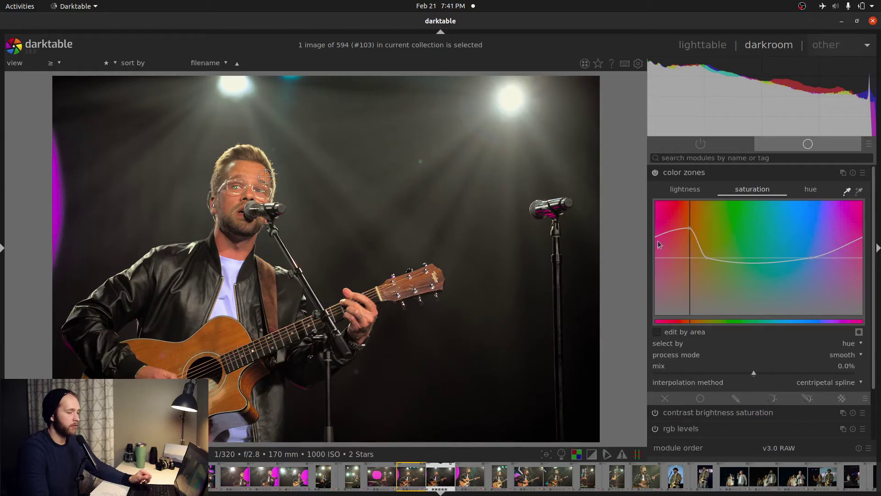
drag(689, 229, 690, 258)
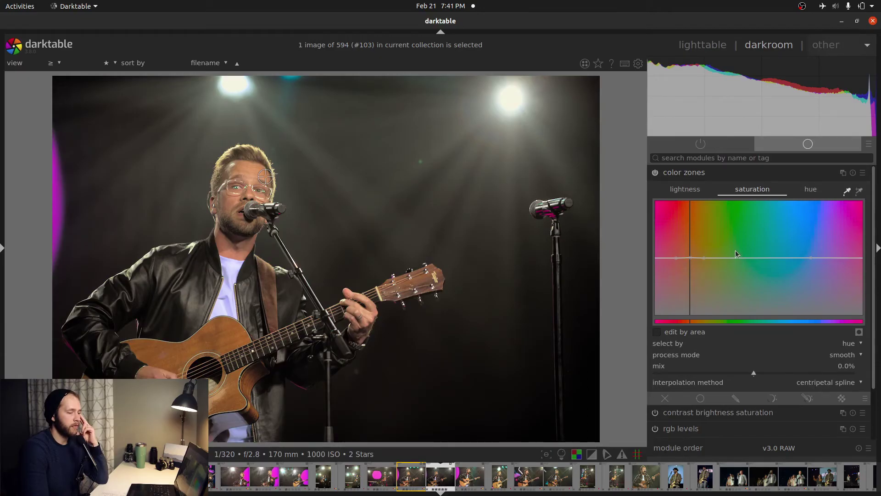
drag(690, 257, 690, 243)
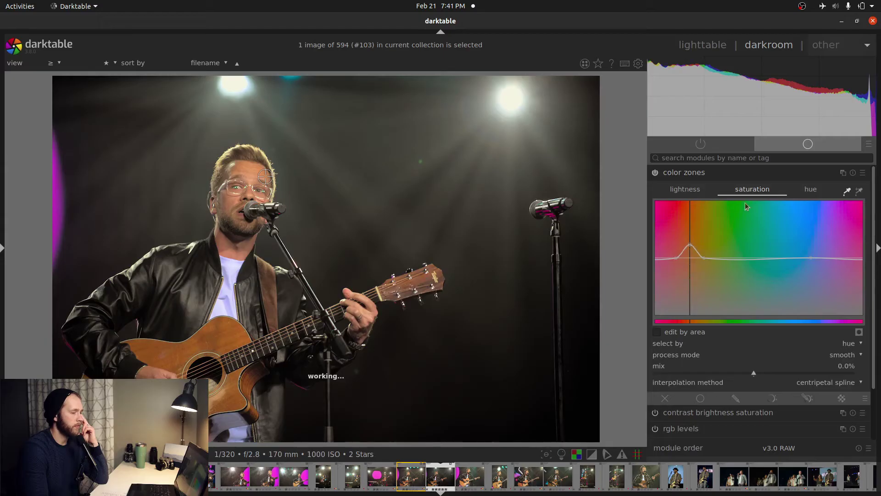
click(840, 194)
Try maximum saturation on the orange skin node, widen the spacing of its neighbouring nodes, and settle on a slight boost
scroll(226, 178, up, 6)
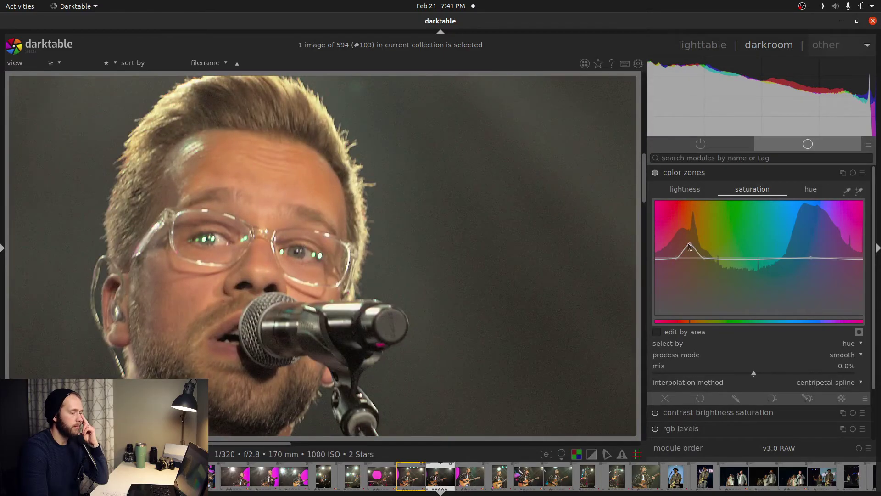
drag(690, 247, 693, 196)
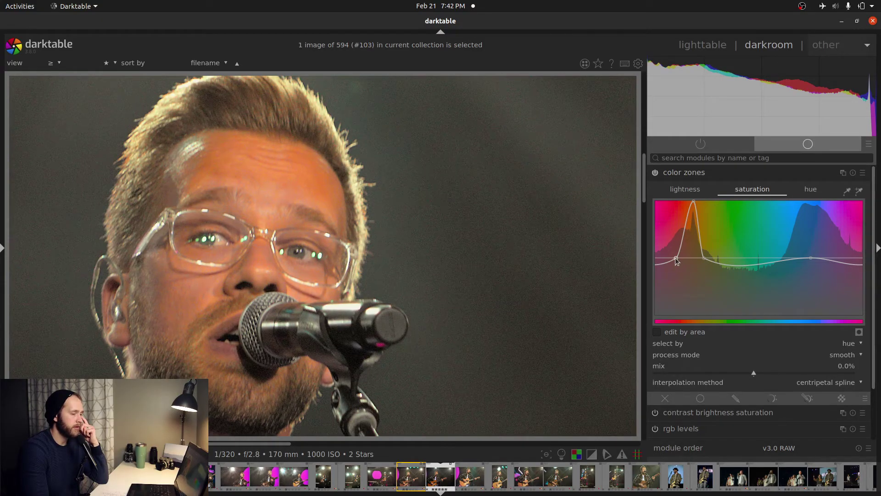
drag(675, 257, 708, 257)
drag(693, 202, 688, 248)
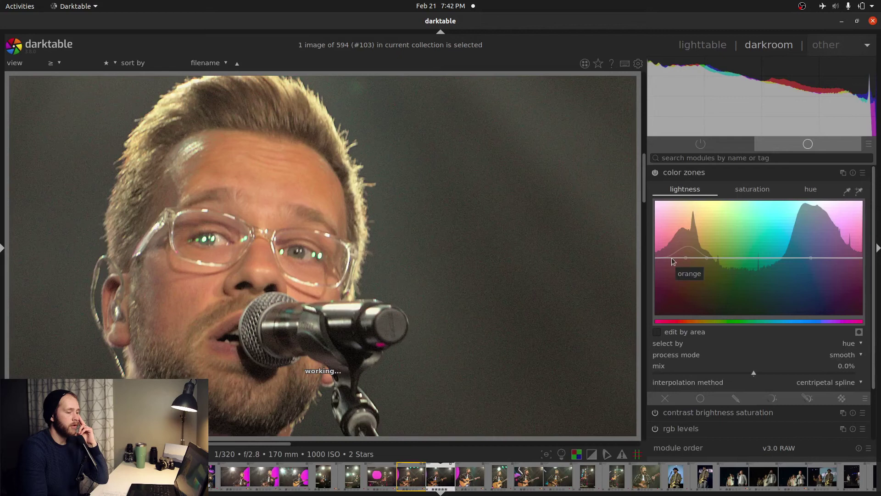
Try shifting the orange skin tones strongly toward pink with the color zones hue curve, return the node near neutral, and collapse the module
mouse_move(688, 258)
mouse_down()
mouse_move(687, 216)
mouse_move(694, 282)
mouse_move(687, 219)
mouse_move(687, 257)
mouse_up()
click(810, 190)
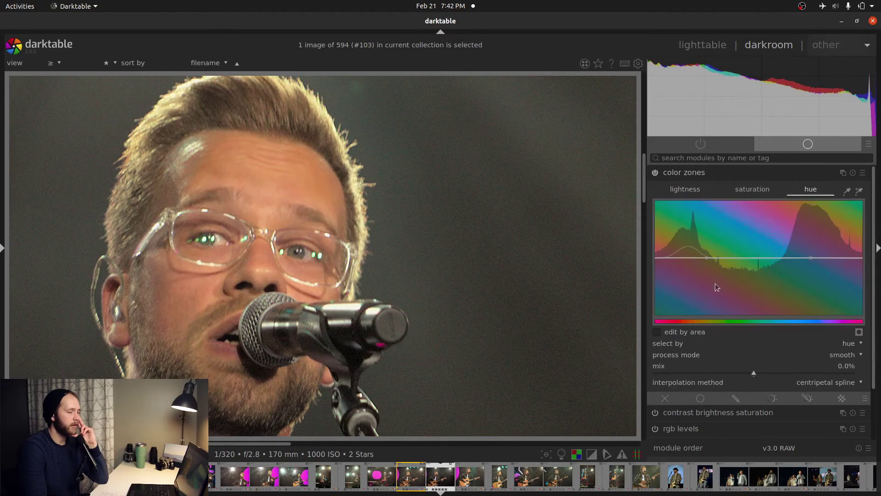
click(666, 258)
drag(686, 259, 692, 333)
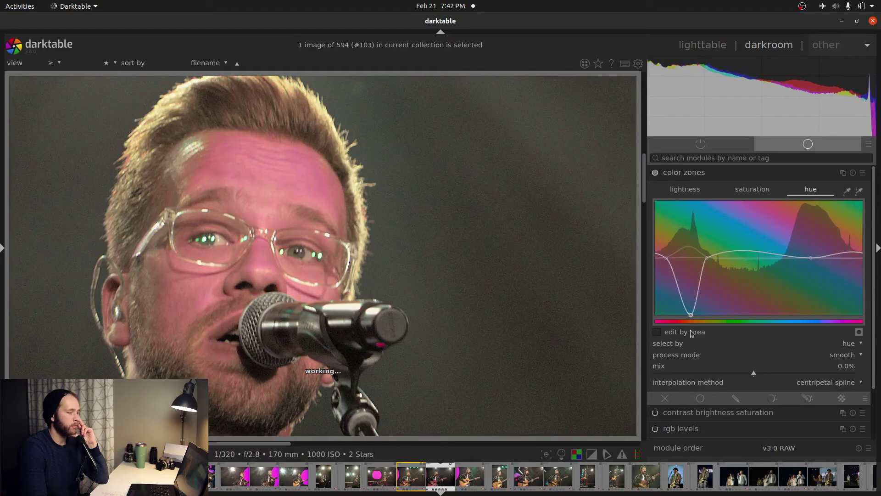
drag(690, 315, 688, 258)
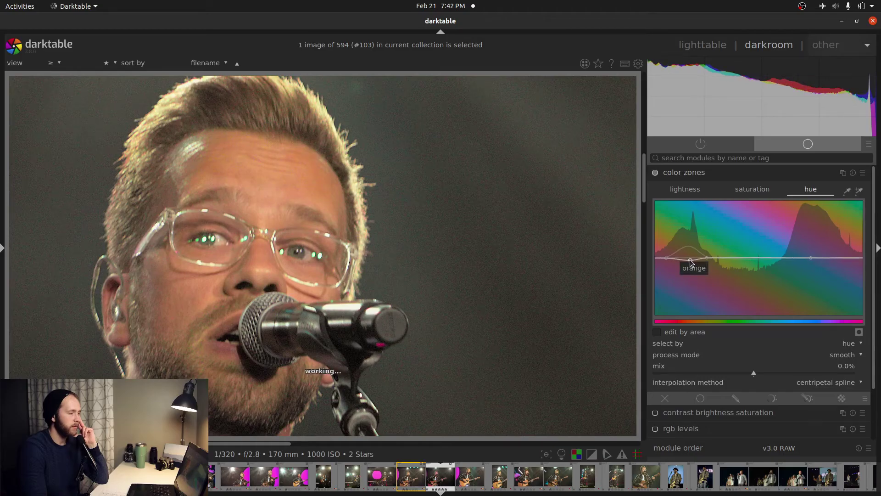
click(770, 173)
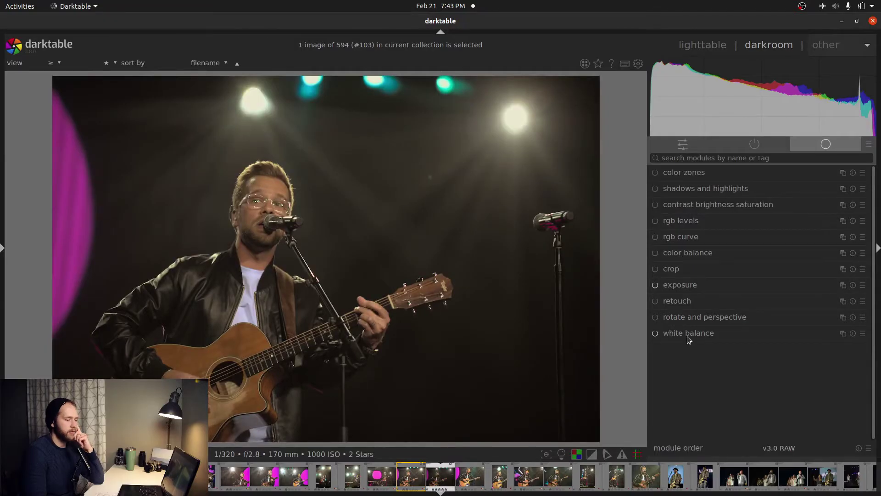
Set the white balance temperature to 5800 K and the tint to 0.975
click(688, 335)
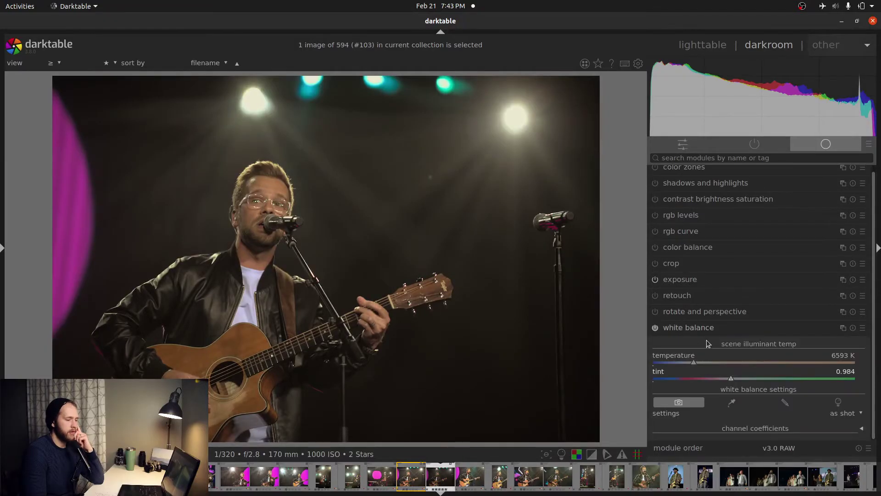
right_click(711, 360)
text(5800)
key(Return)
right_click(716, 375)
text(.975)
key(Return)
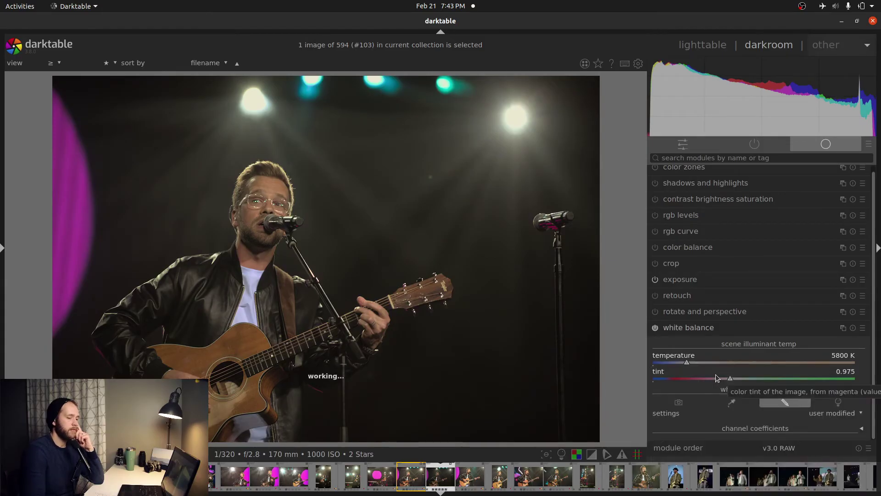
Set the exposure in the exposure module to 1 EV
click(780, 279)
right_click(766, 334)
text(1)
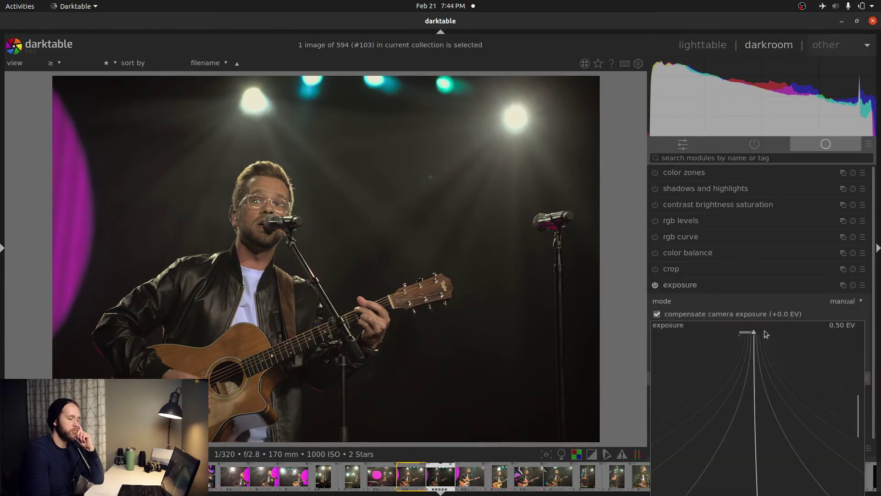
key(Return)
Crop the photo inward from its upper-left corner to about 5688 x 3802, cutting away most of the purple area, and apply the crop
click(688, 268)
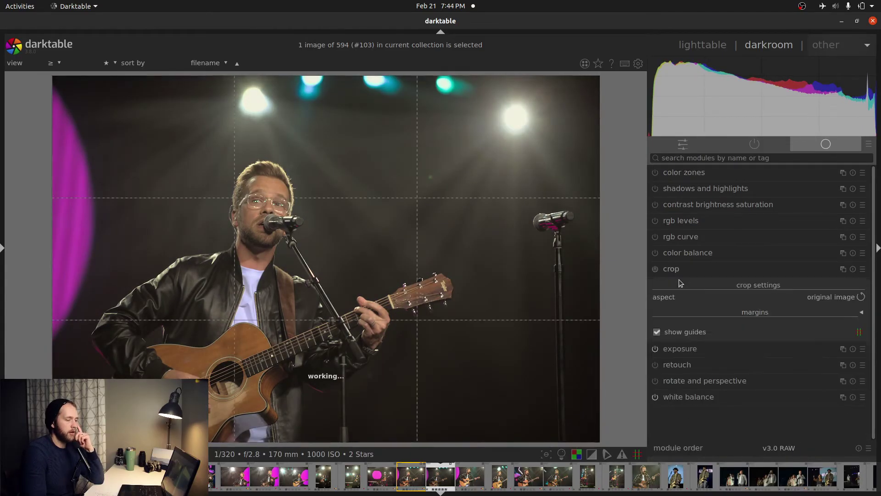
drag(64, 88, 82, 115)
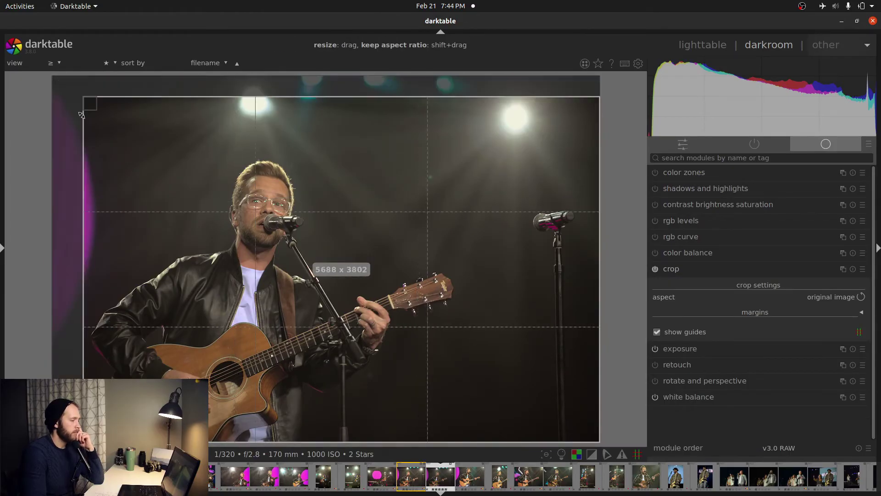
click(689, 268)
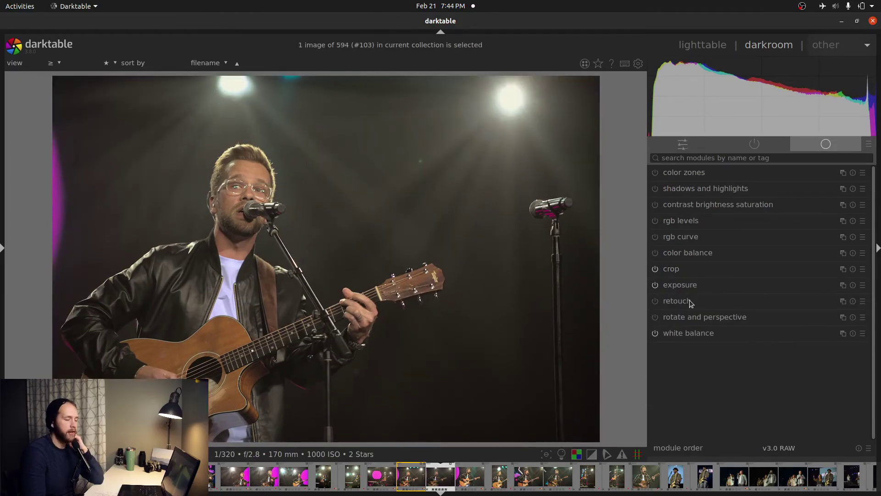
In the retouch module, place a circular heal shape over the green spot in the dark background between the guitarist and the second microphone
click(689, 301)
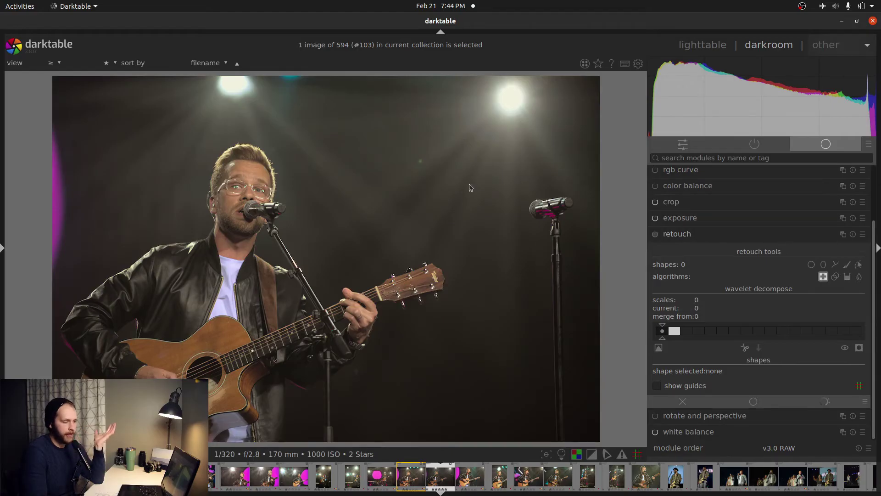
scroll(419, 159, up, 3)
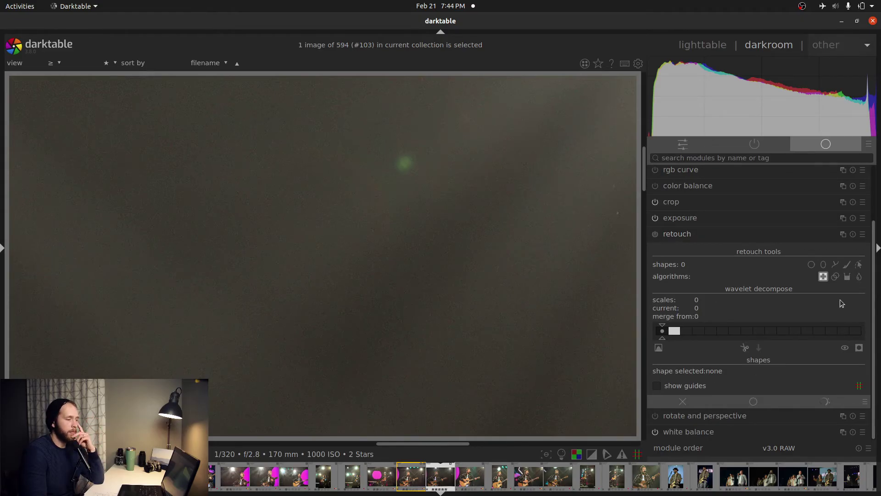
drag(516, 242, 473, 286)
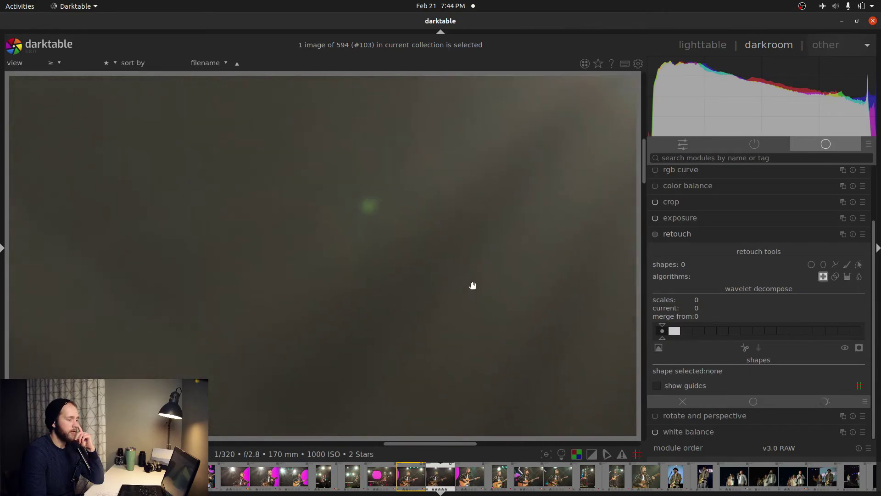
scroll(378, 237, down, 1)
scroll(383, 239, down, 2)
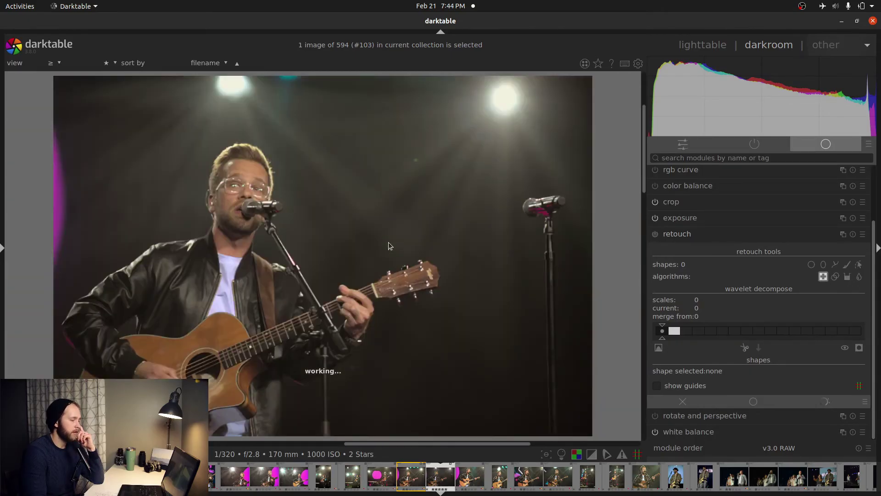
scroll(222, 297, up, 4)
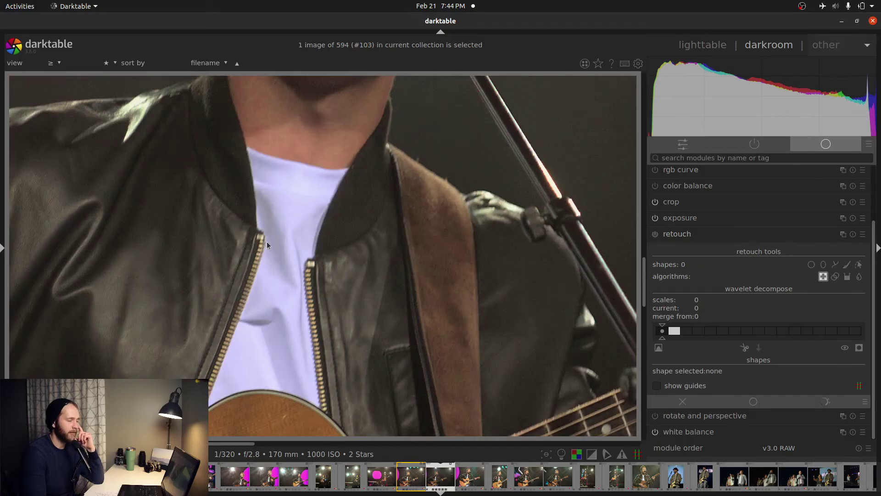
scroll(266, 242, down, 3)
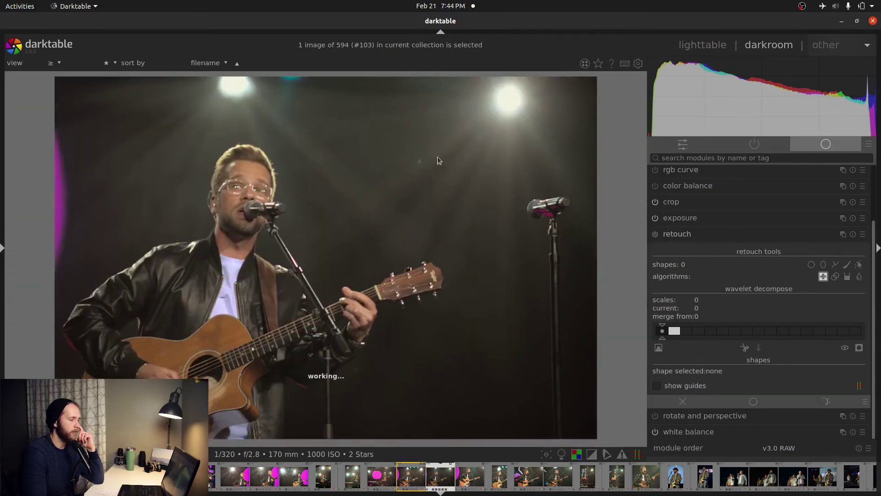
scroll(420, 154, up, 3)
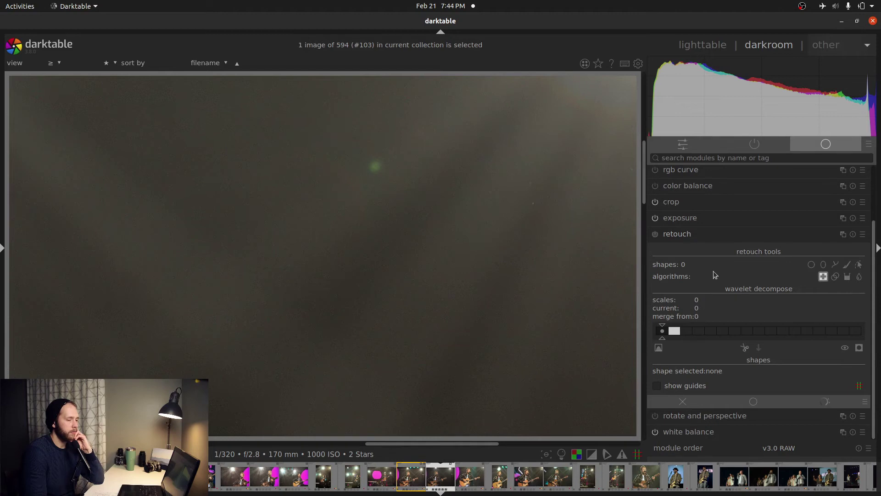
click(811, 265)
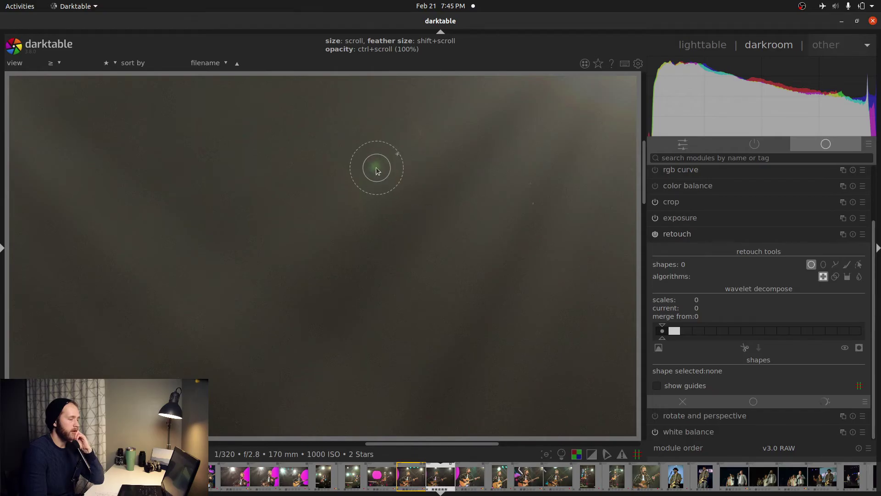
click(376, 170)
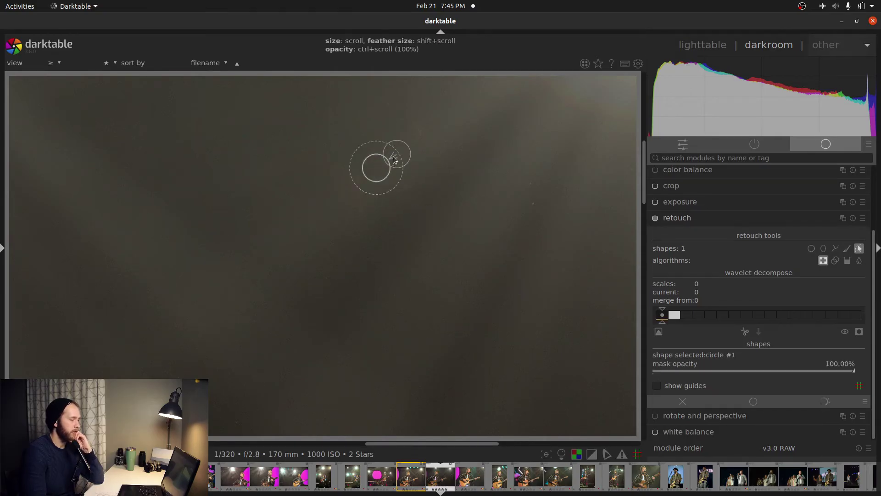
Move the heal source to clean background up and right of the spot and nudge the target circle slightly right
mouse_move(393, 159)
mouse_down()
mouse_move(438, 123)
mouse_move(468, 129)
mouse_up()
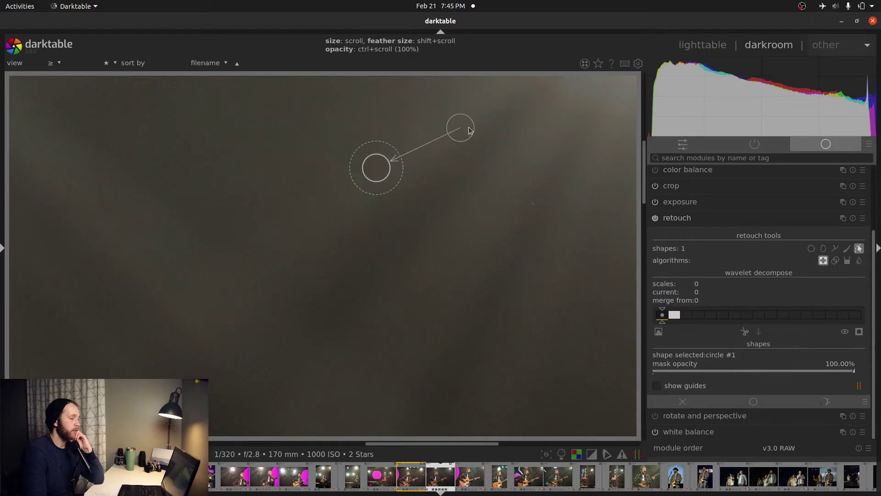
mouse_move(380, 167)
mouse_down()
mouse_move(341, 139)
mouse_move(386, 165)
mouse_up()
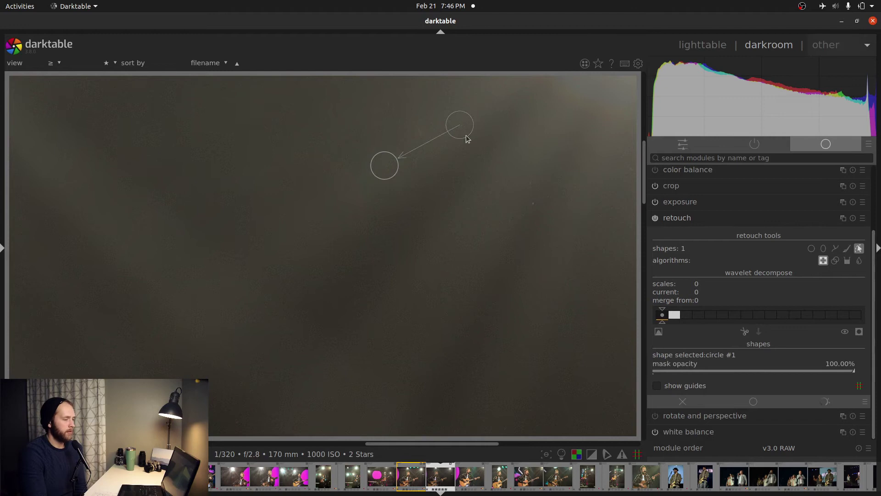
drag(458, 124, 453, 113)
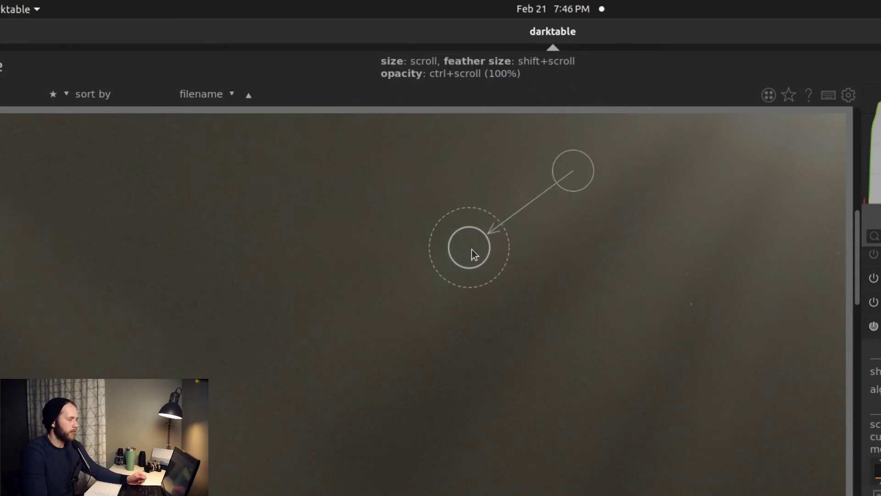
Set the heal circle's size to 1.27% and try smaller and larger feather sizes, ending on a moderate feather
scroll(468, 250, up, 5)
scroll(468, 253, up, 5)
scroll(467, 251, down, 6)
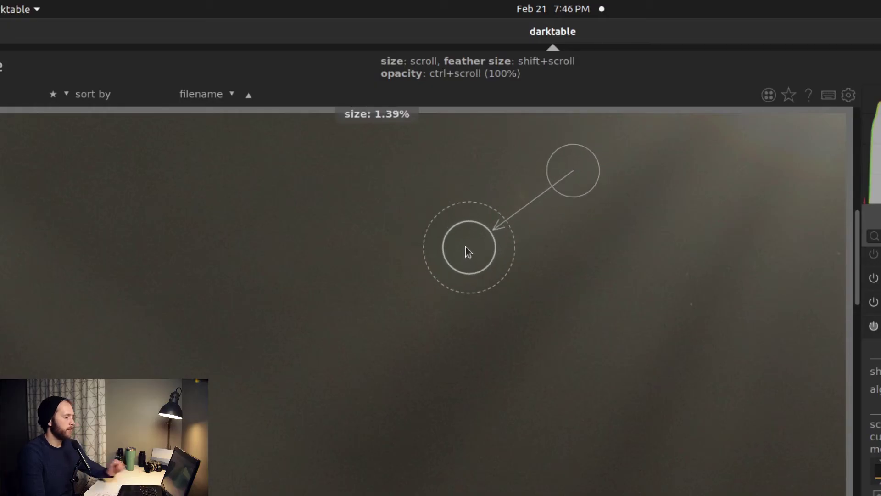
scroll(464, 246, down, 3)
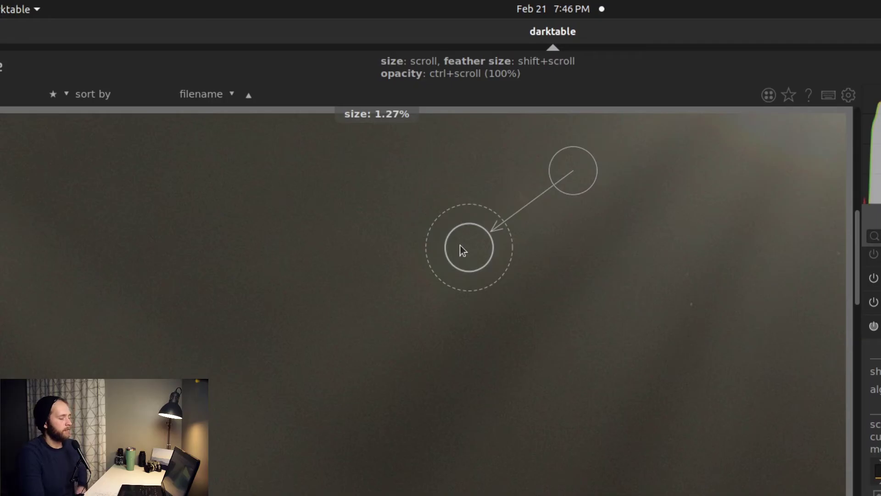
shift+scroll(461, 244, down, 2)
shift+scroll(462, 242, up, 7)
shift+scroll(462, 243, down, 5)
shift+scroll(462, 243, up, 1)
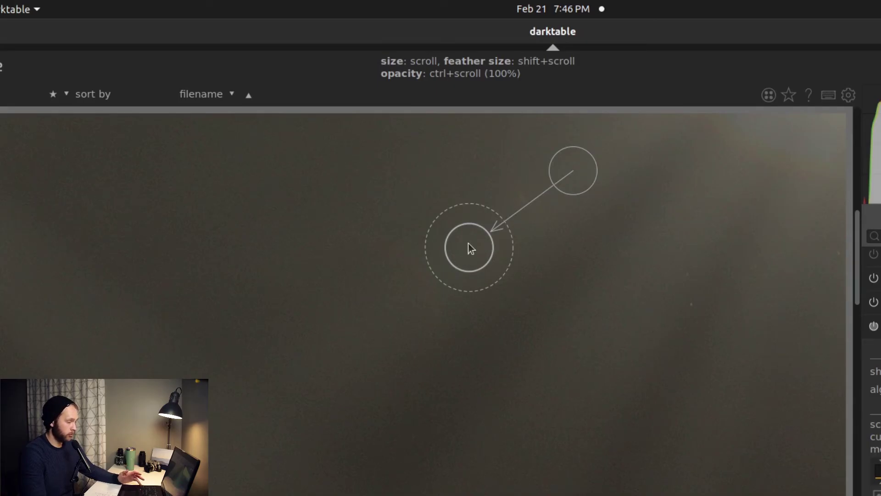
Lower the heal circle's opacity to 14% and shift the circle back over the green spot
ctrl+scroll(473, 248, down, 13)
ctrl+scroll(473, 248, down, 4)
drag(472, 249, 462, 252)
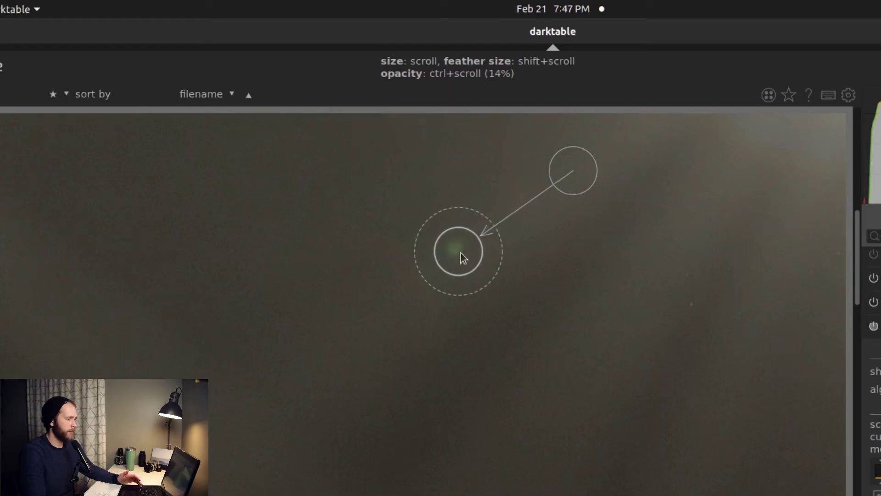
Raise the heal circle's mask opacity back to 100% and collapse the retouch module
ctrl+scroll(461, 252, up, 15)
ctrl+scroll(469, 257, up, 2)
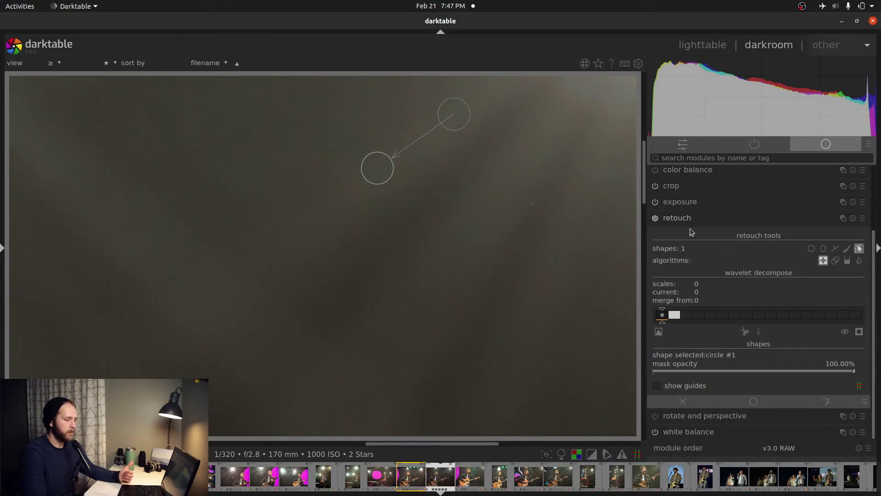
click(754, 219)
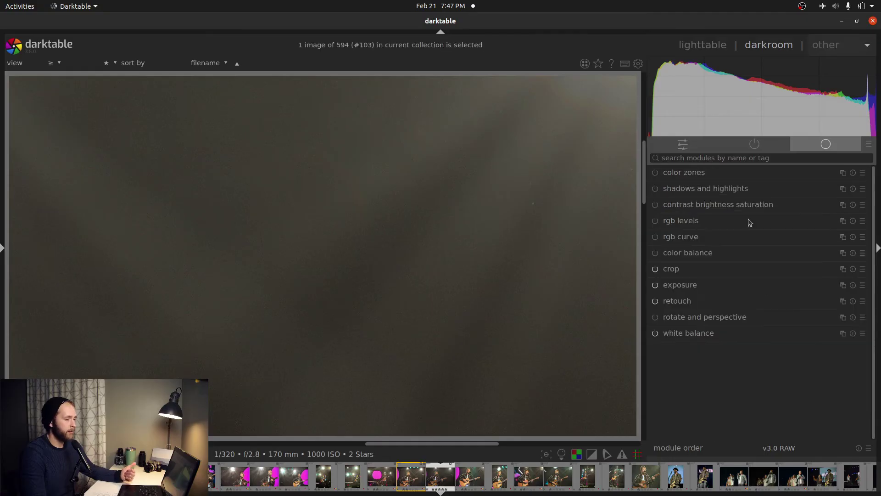
In the contrast brightness saturation module, raise the saturation to +0.21 for the whole photo
scroll(569, 224, down, 3)
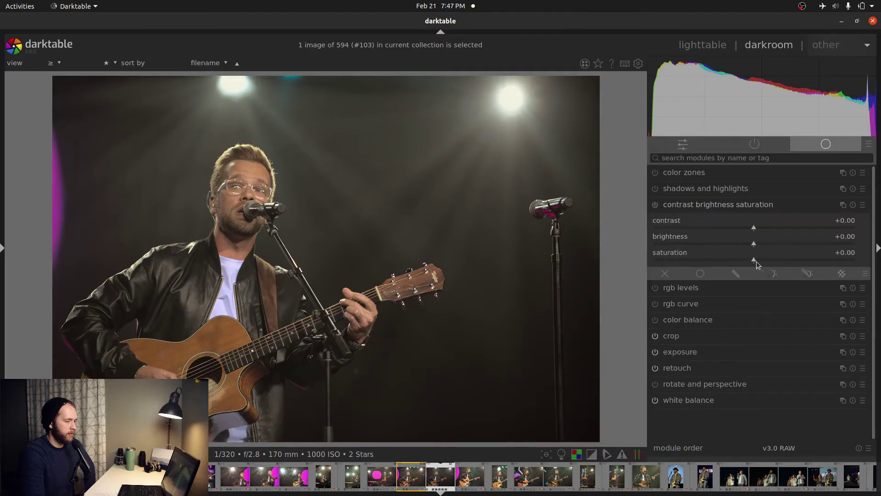
drag(757, 261, 774, 261)
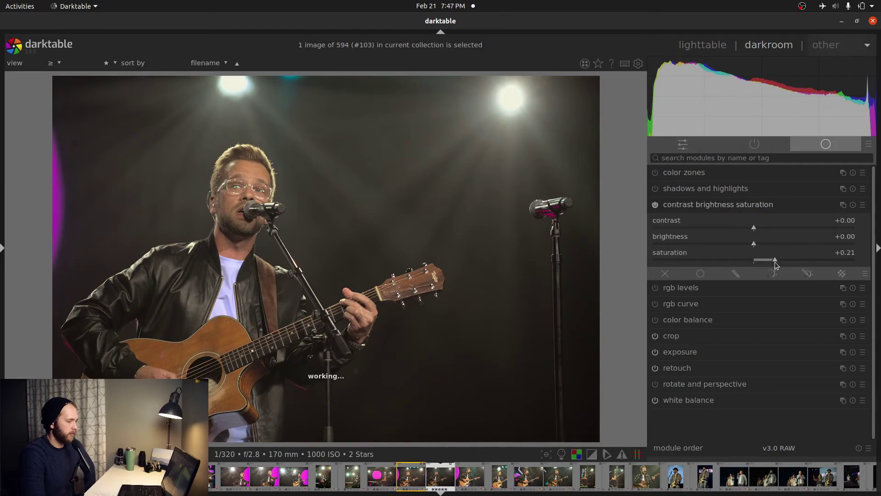
click(748, 204)
In color zones, pick the skin tone and lower the hue curve slightly at that orange tone
click(762, 173)
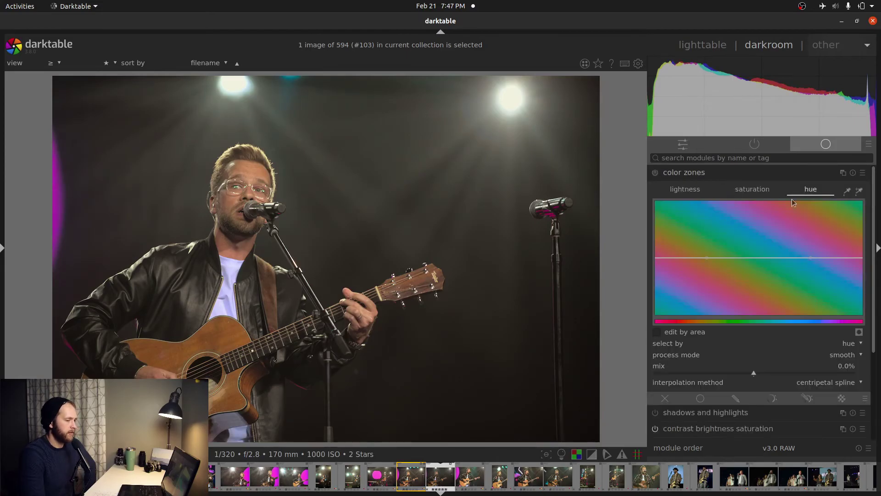
click(847, 191)
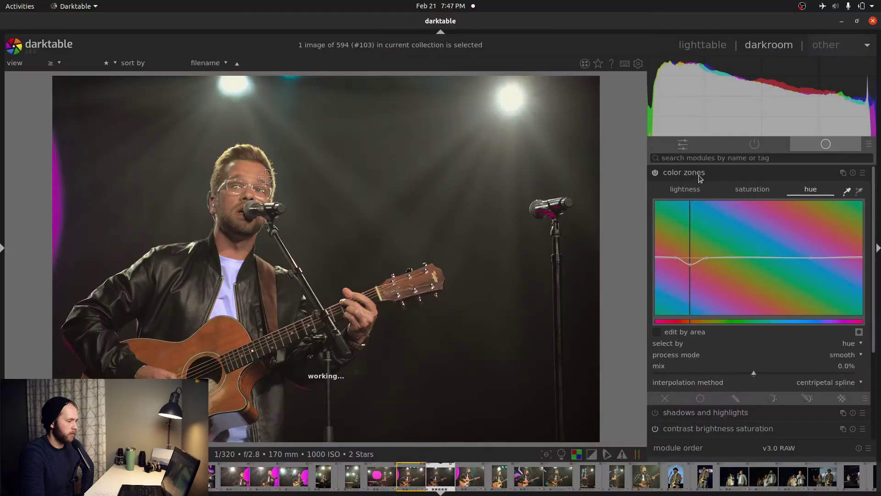
click(517, 100)
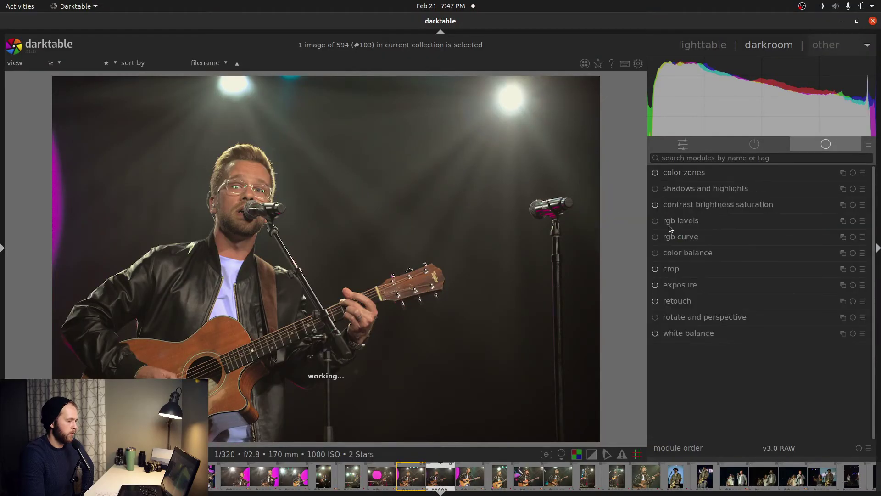
In the color balance module, darken the shadows by setting the offset factor to -1.04%
click(706, 253)
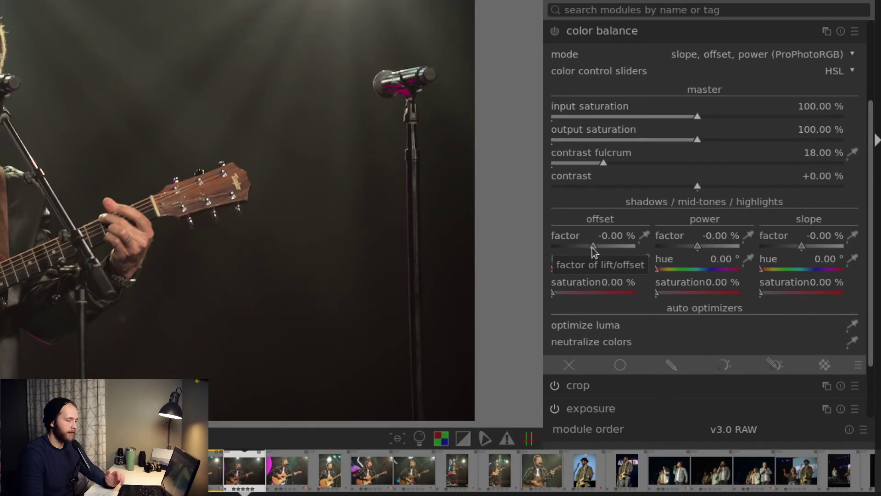
drag(592, 248, 576, 249)
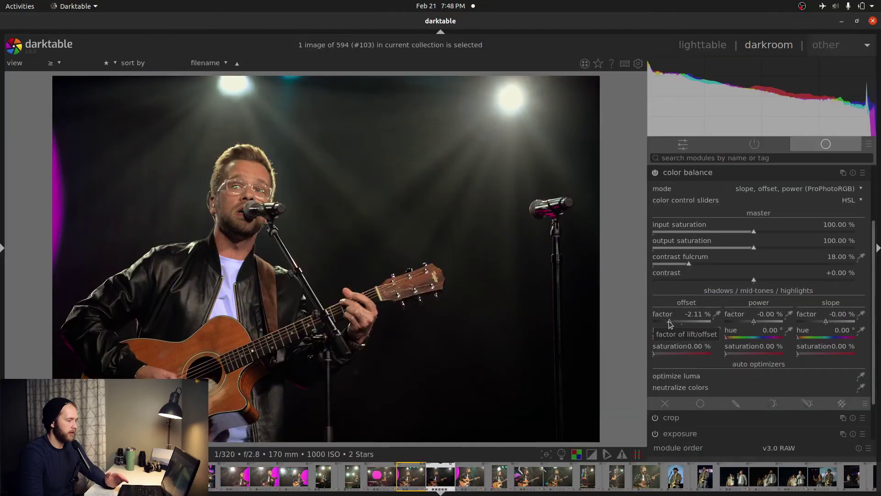
mouse_move(671, 324)
mouse_down()
mouse_move(629, 323)
mouse_move(675, 325)
mouse_up()
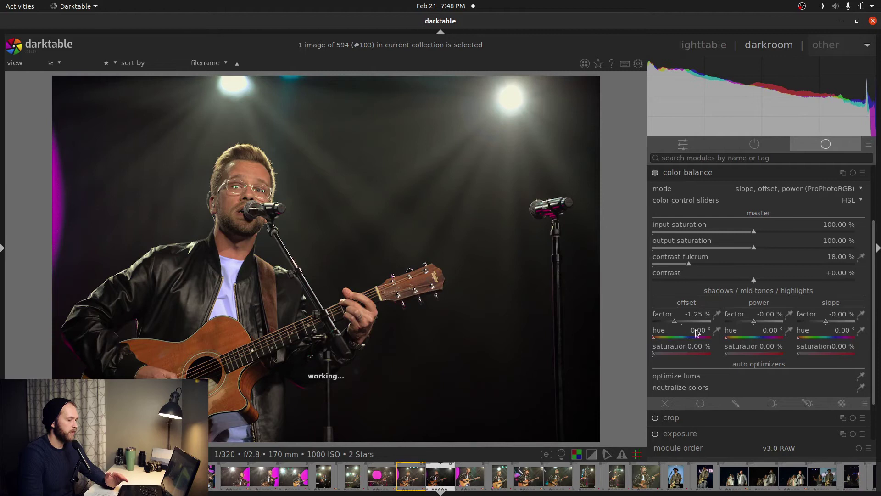
drag(583, 246, 583, 247)
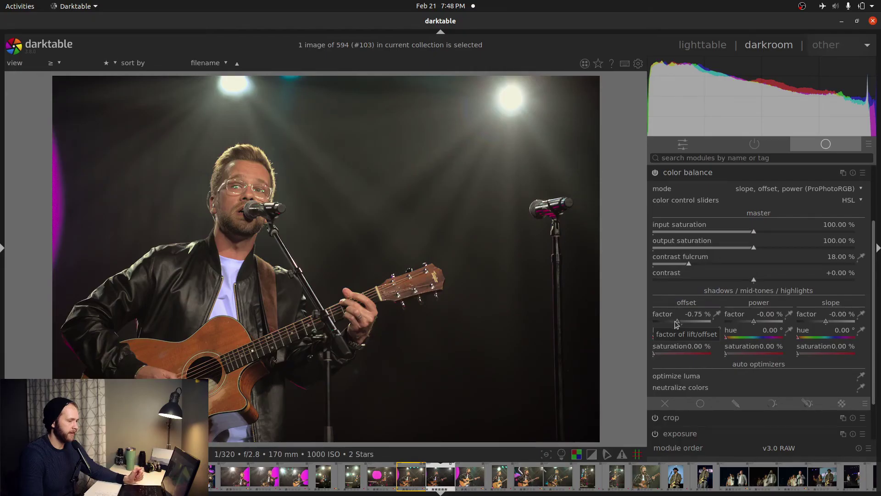
drag(679, 325, 676, 325)
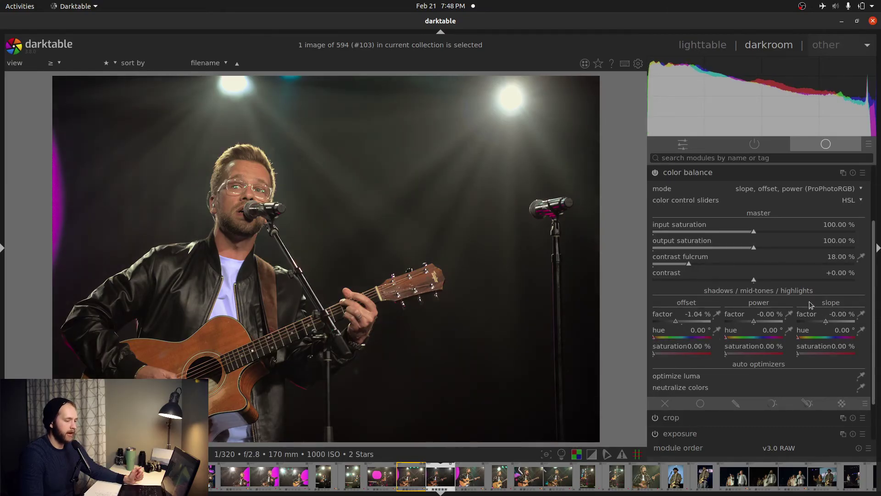
Raise the color balance slope factor to 28.09% for the highlights and lower the power factor to -11.56%
drag(828, 324, 843, 325)
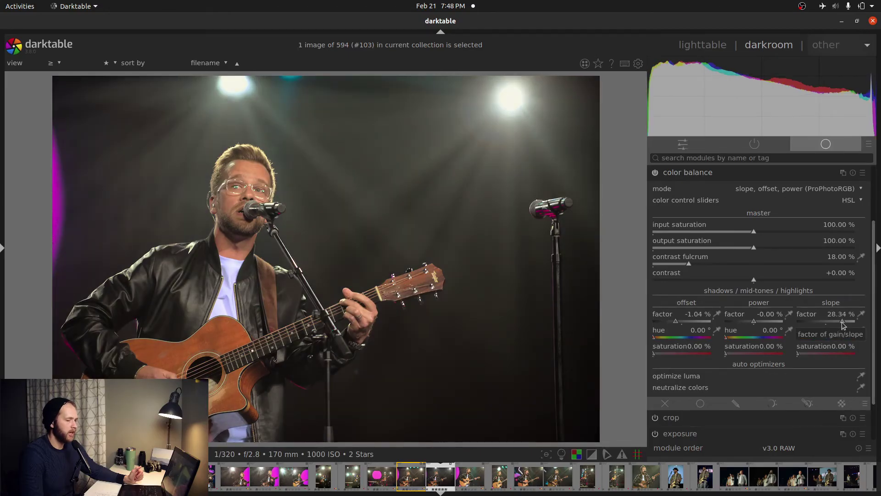
scroll(842, 322, down, 1)
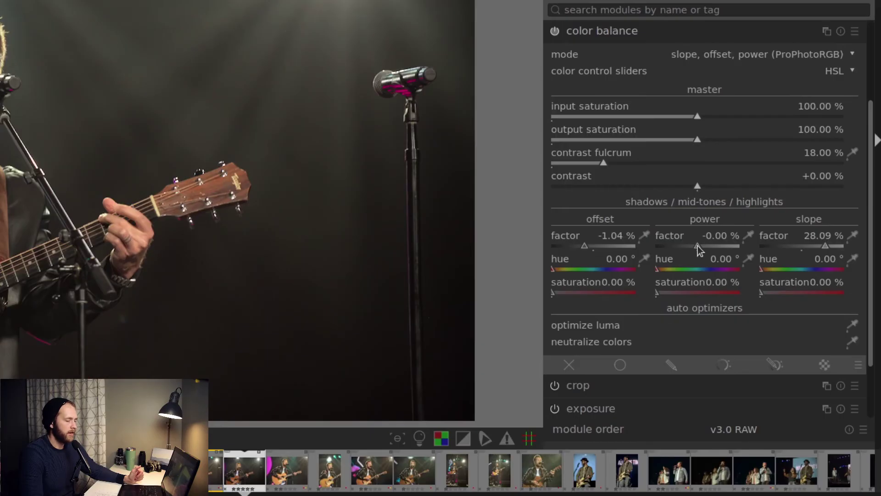
drag(698, 247, 687, 248)
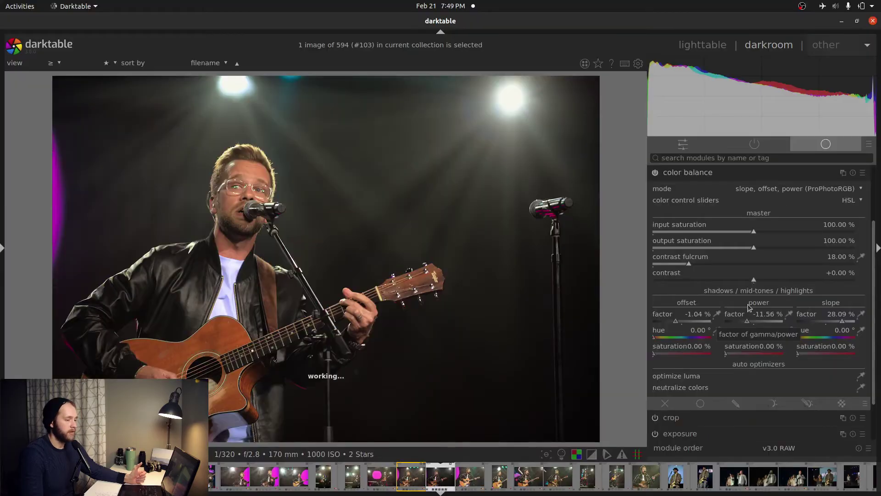
click(640, 33)
click(632, 75)
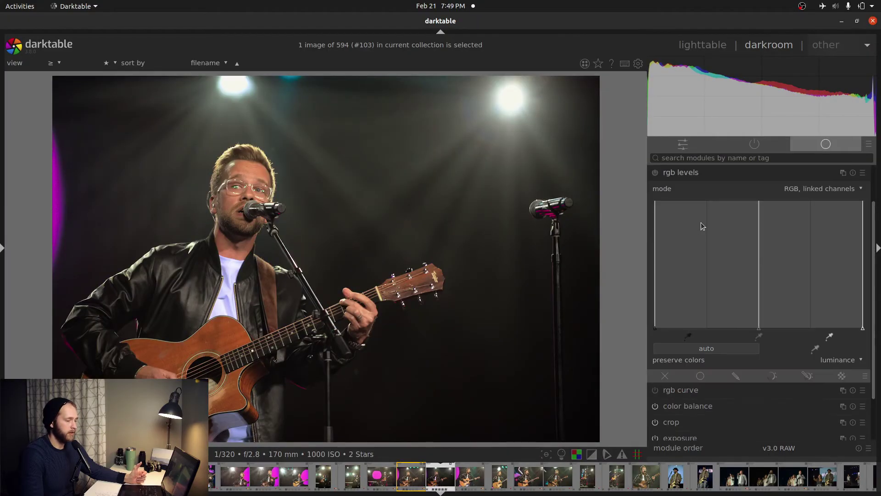
drag(758, 231, 770, 234)
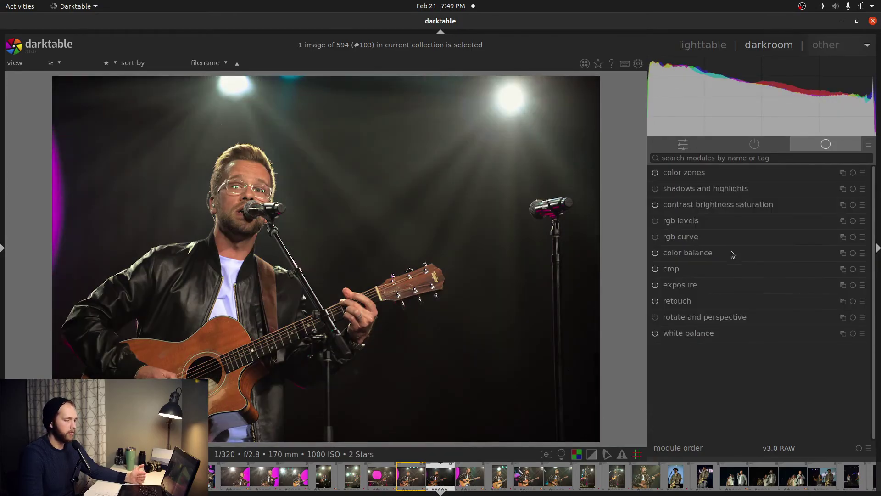
Readjust the mid-tones in color balance by setting the power factor to -7.00%
click(732, 253)
click(752, 323)
click(756, 322)
click(755, 323)
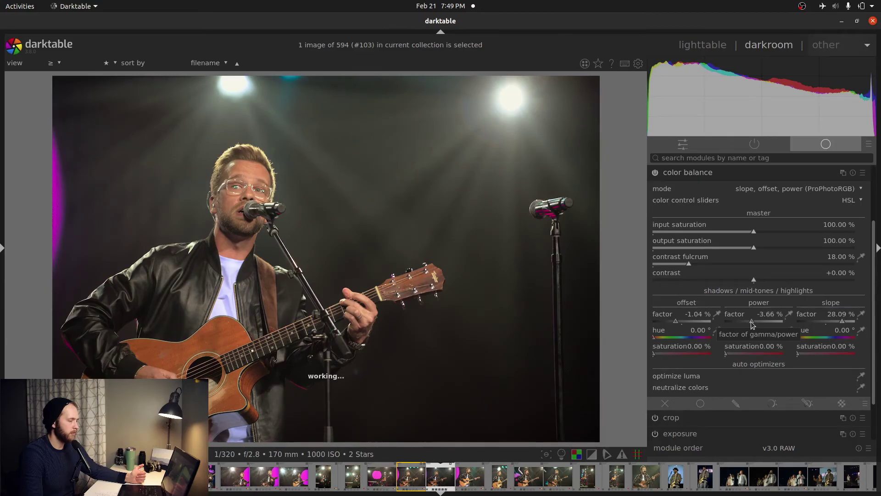
scroll(752, 325, down, 1)
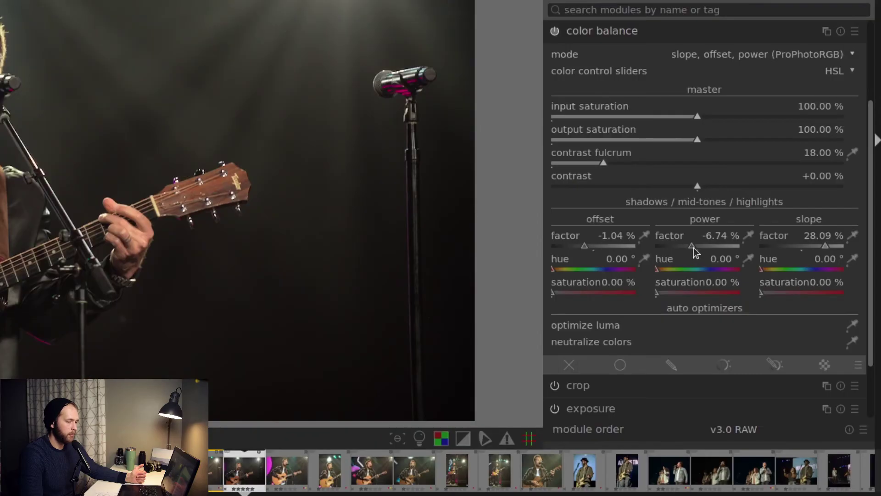
scroll(750, 324, down, 1)
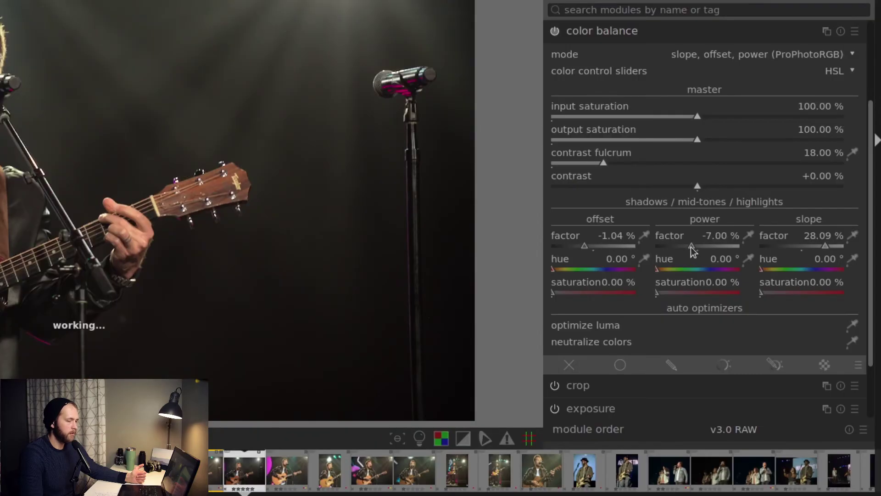
click(668, 38)
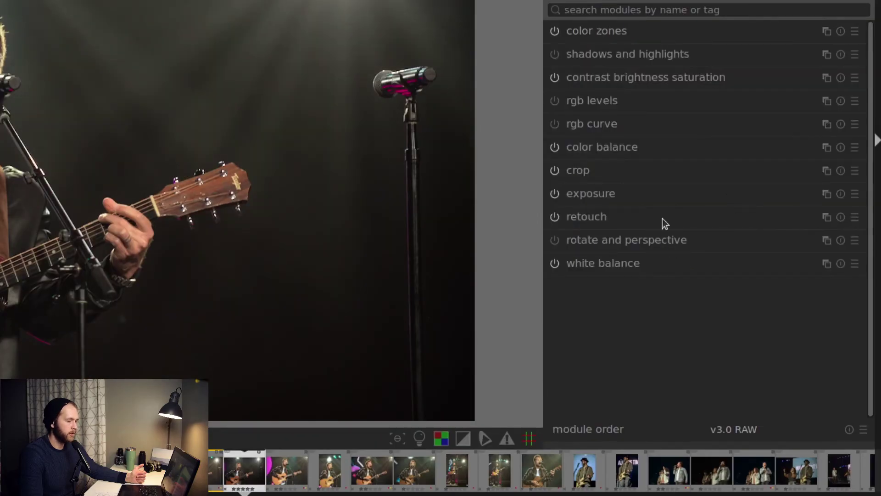
click(666, 197)
click(724, 266)
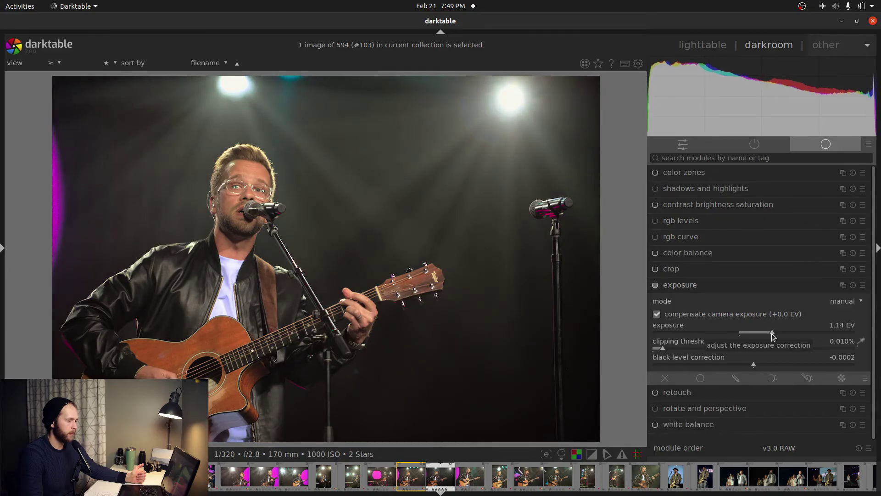
click(688, 252)
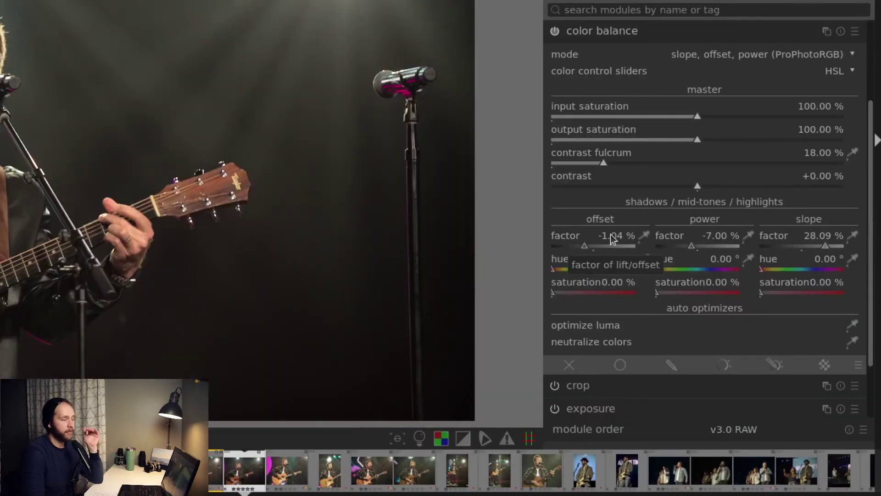
click(651, 37)
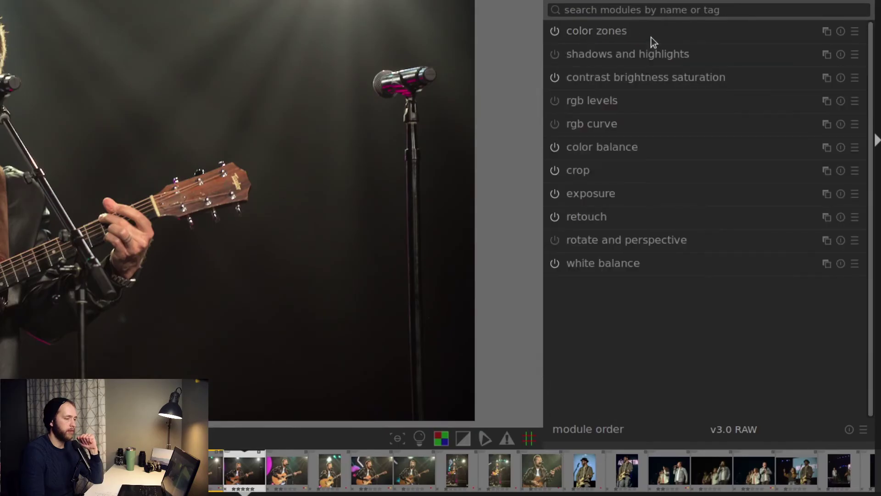
Switch off the hue picker in the color zones module and collapse the module
click(651, 38)
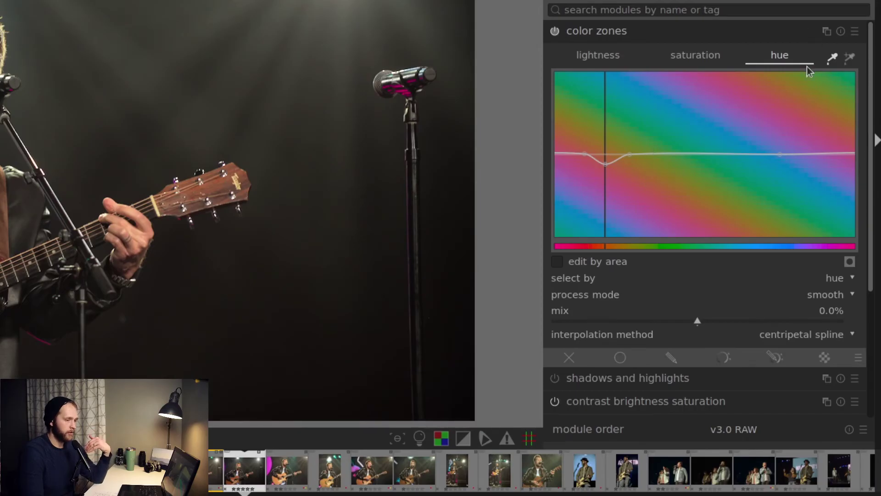
click(831, 60)
click(678, 32)
In color balance, set the shadow offset hue to a blue of 205.86°
click(625, 150)
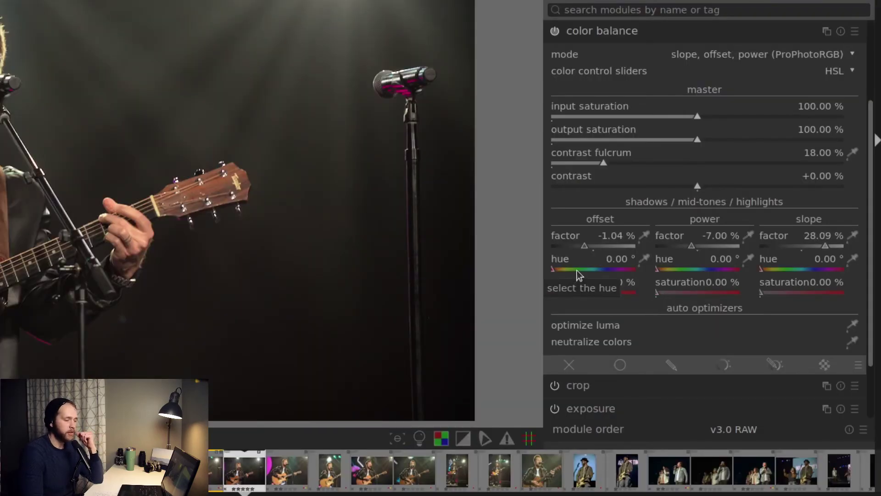
drag(577, 271, 603, 278)
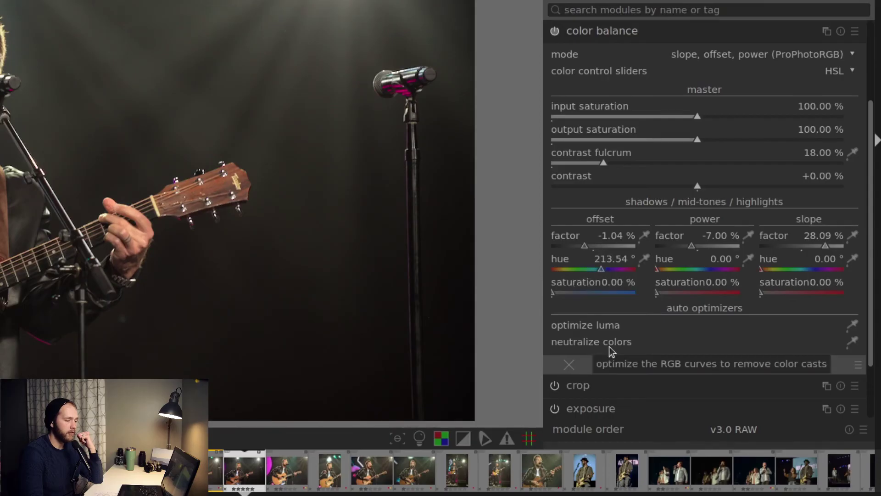
drag(602, 271, 600, 272)
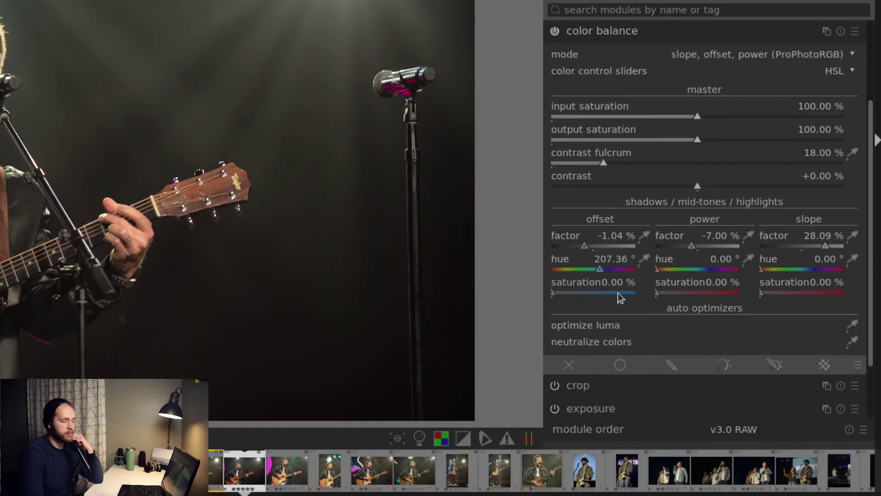
click(599, 271)
drag(599, 272, 600, 272)
click(599, 271)
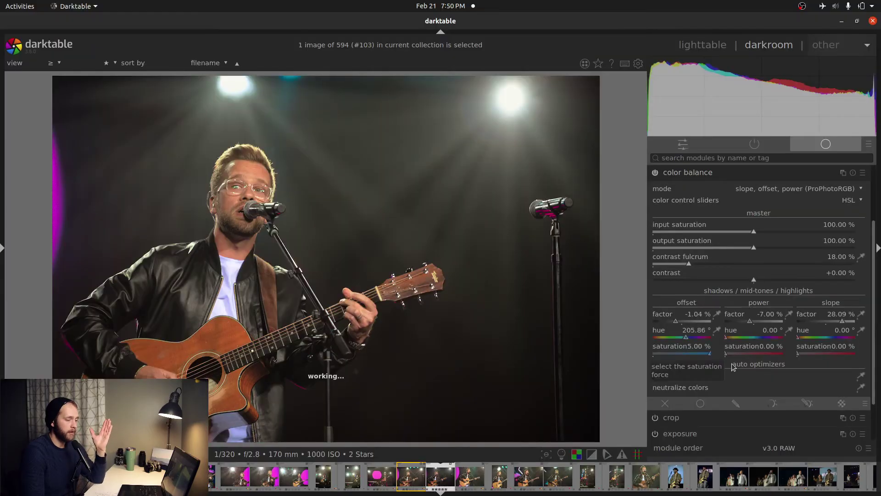
Try strong offset saturations such as 5.00% and 1.46% on the shadows, and set the value to 0.30%
drag(564, 292, 662, 331)
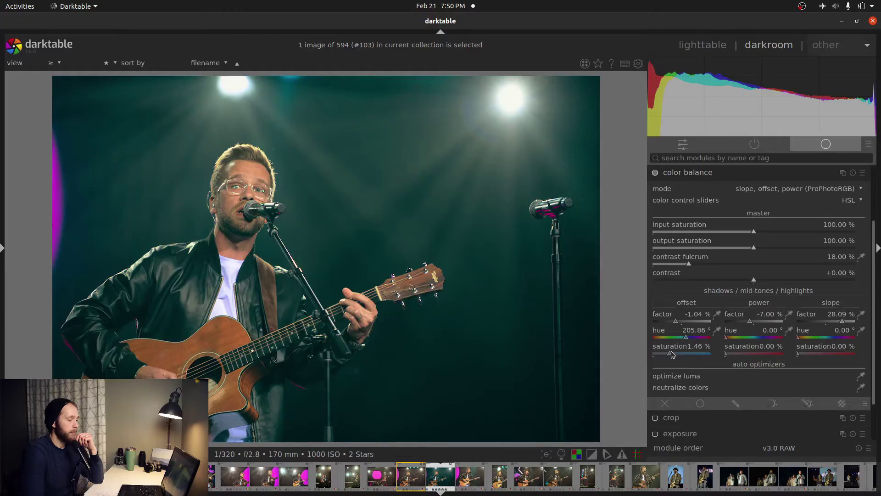
drag(665, 354, 654, 355)
right_click(654, 354)
text(.3)
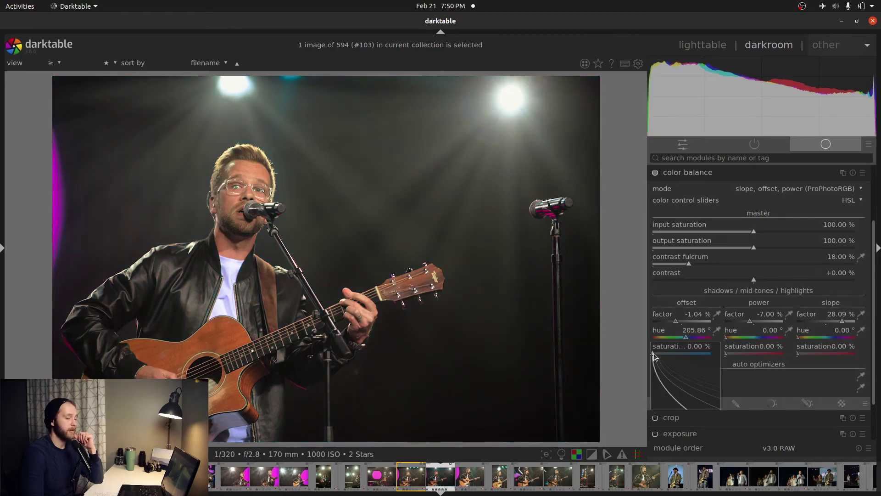
key(Return)
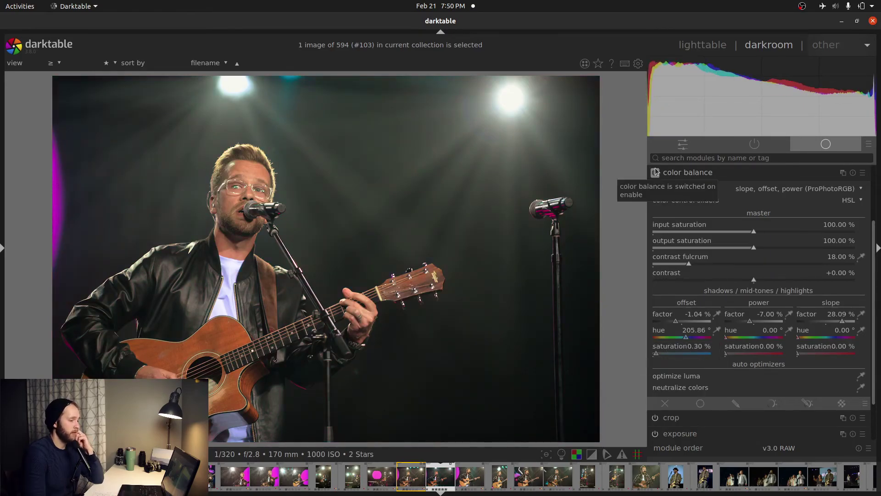
Compare the photo with color balance off and on, and set the offset saturation to 0.50%
click(655, 173)
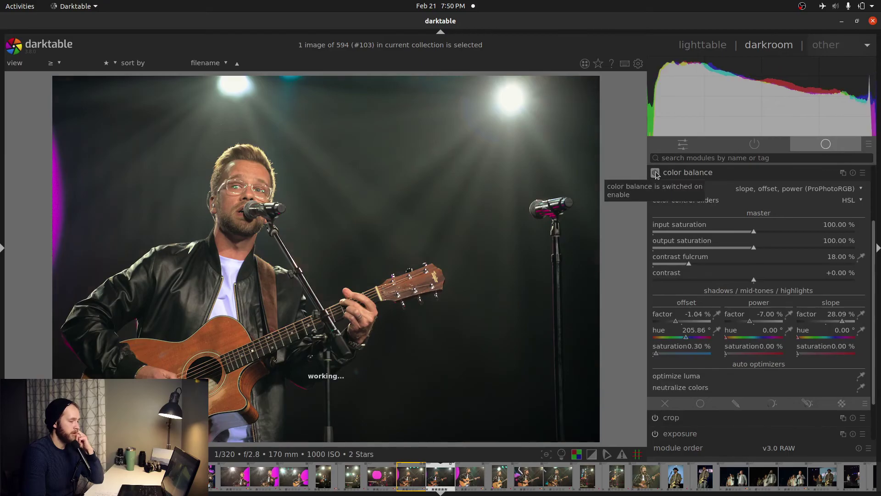
right_click(657, 356)
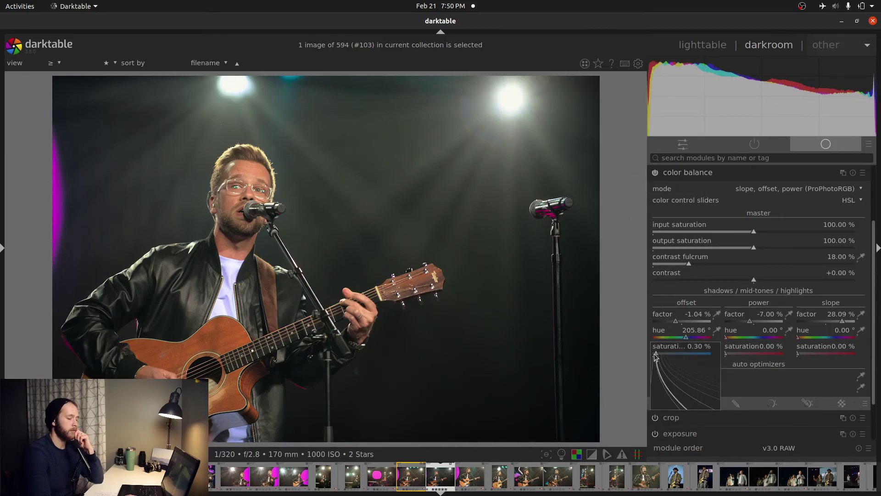
key(Return)
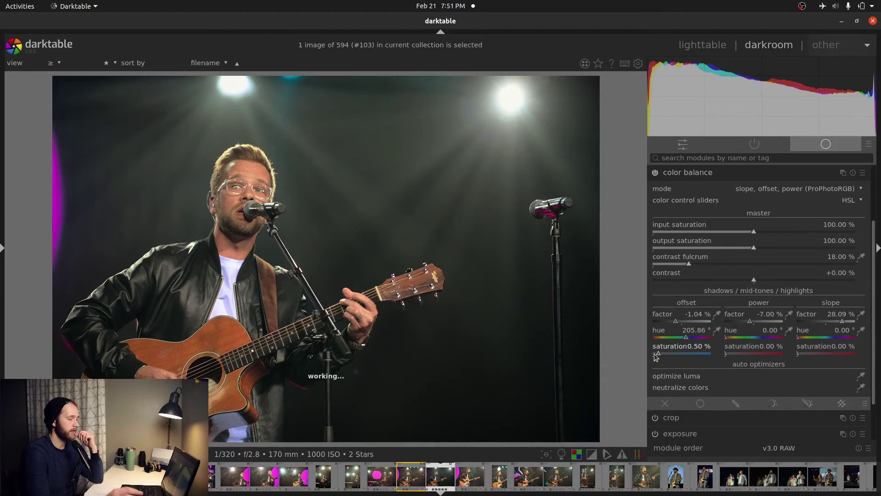
Set the shadow offset saturation in color balance to 0.40%
right_click(672, 353)
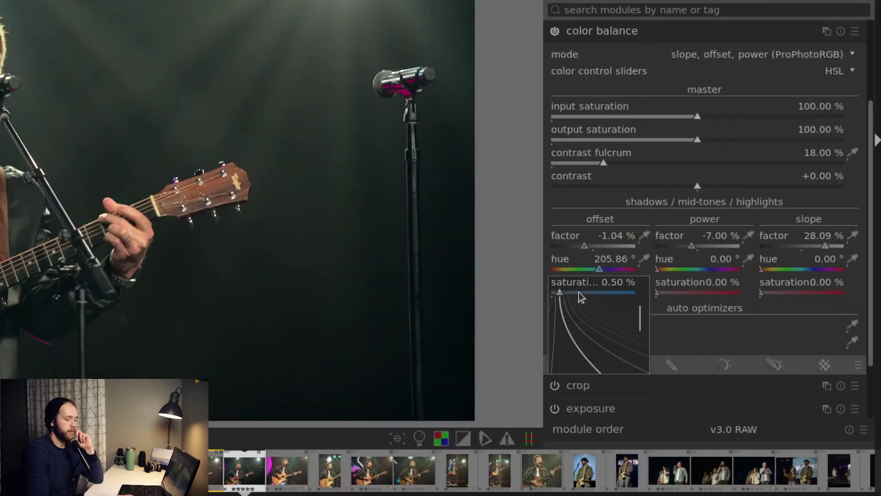
text(.4)
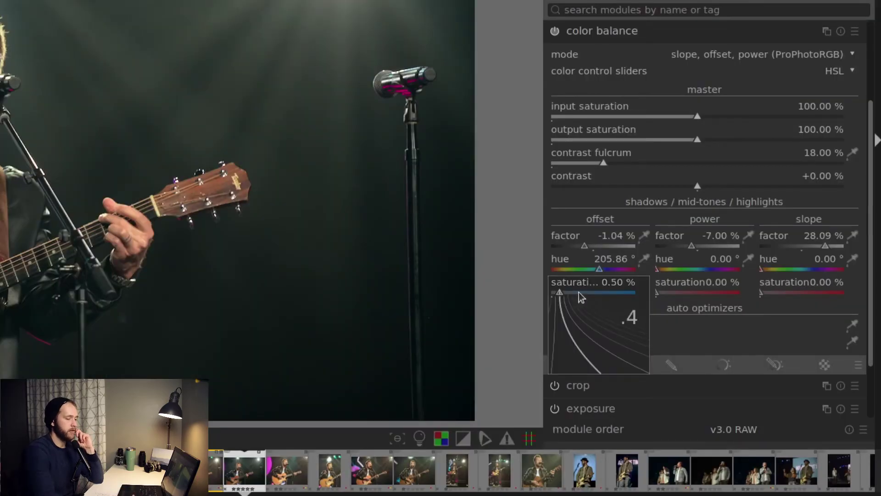
key(Return)
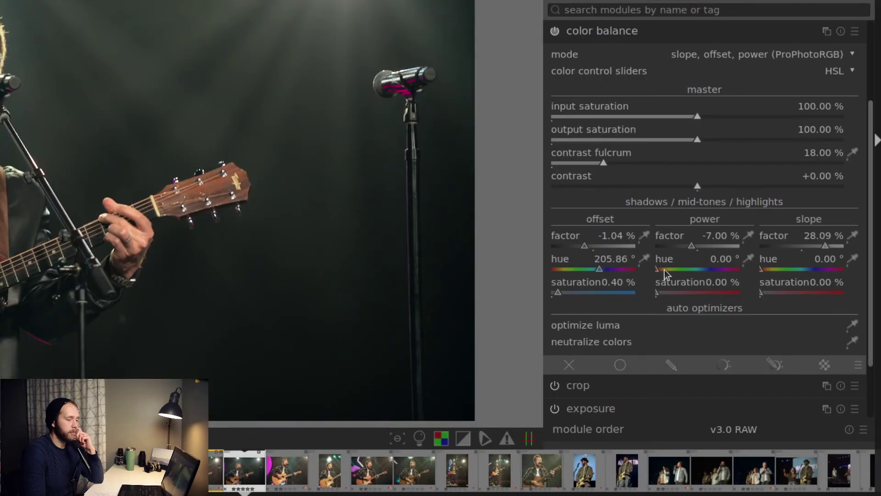
Give the mid-tones an orange power hue of 29.32° with a saturation of 1.53%
drag(665, 269, 662, 274)
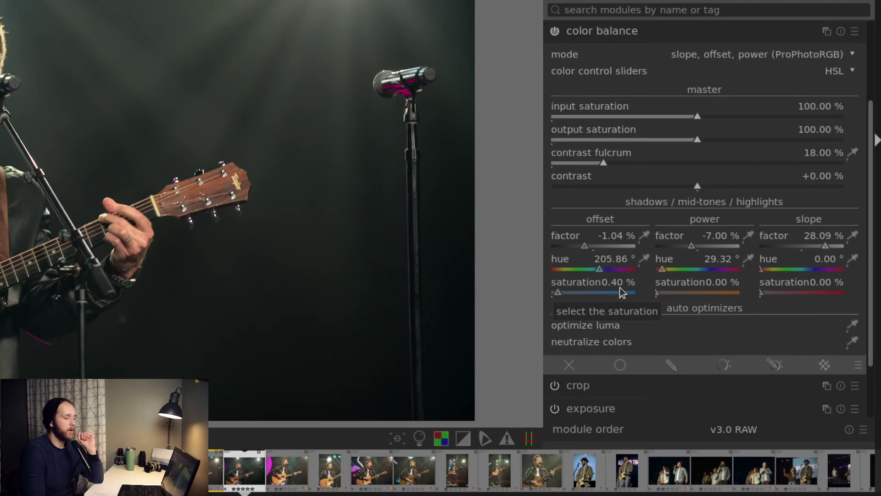
drag(658, 294, 660, 293)
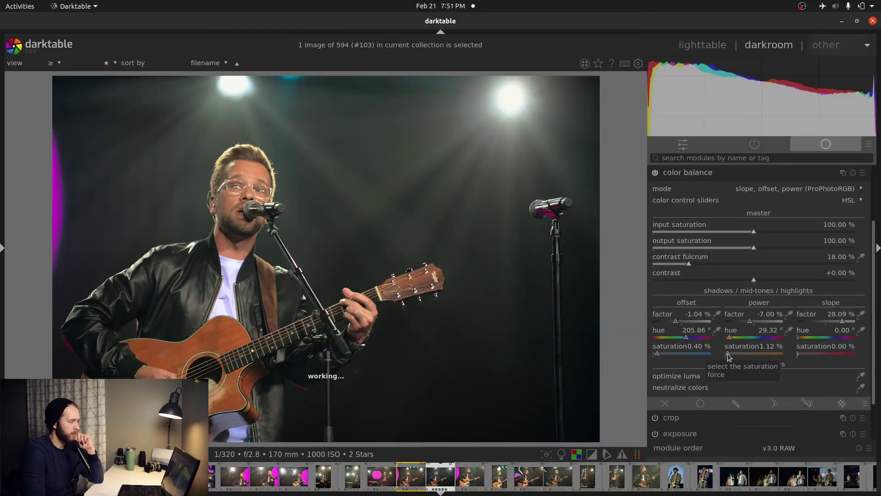
mouse_move(729, 353)
mouse_down()
mouse_move(829, 356)
mouse_move(730, 358)
mouse_up()
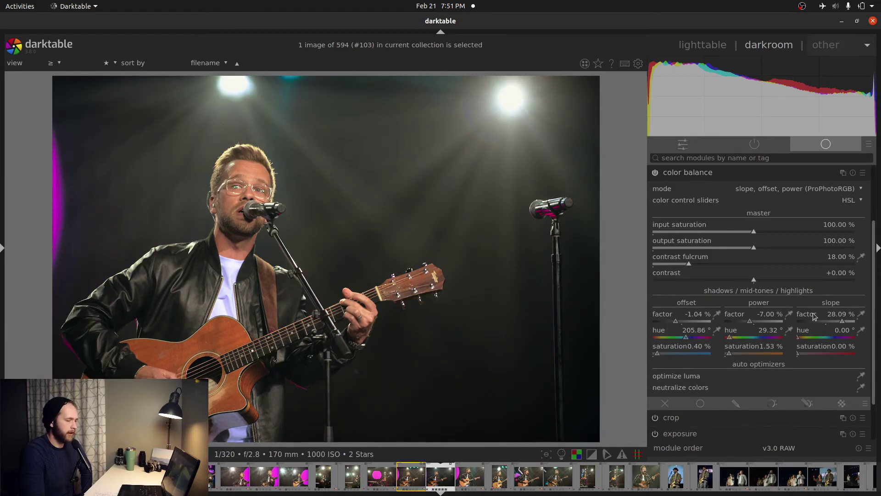
Try a violet slope hue of 281.40° on the highlights with saturations such as 17.71% and 2.17%, and bring the saturation back to 0.00%
click(817, 338)
click(842, 338)
click(822, 354)
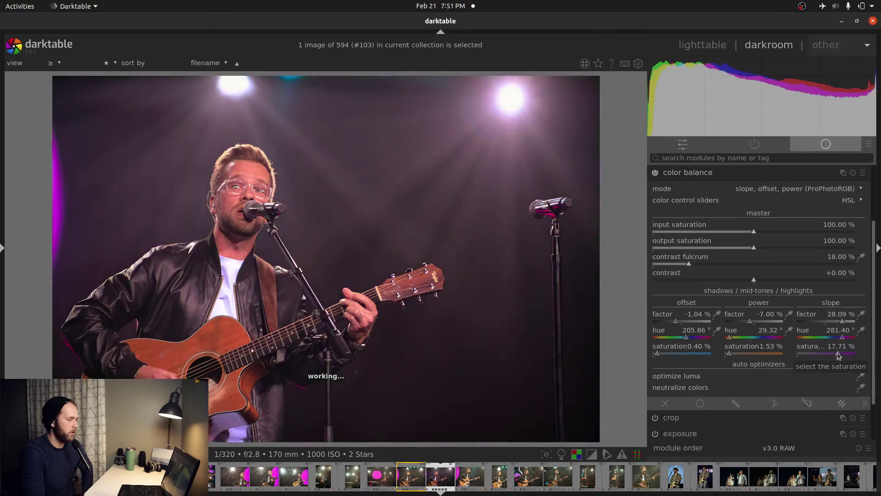
click(814, 353)
click(805, 353)
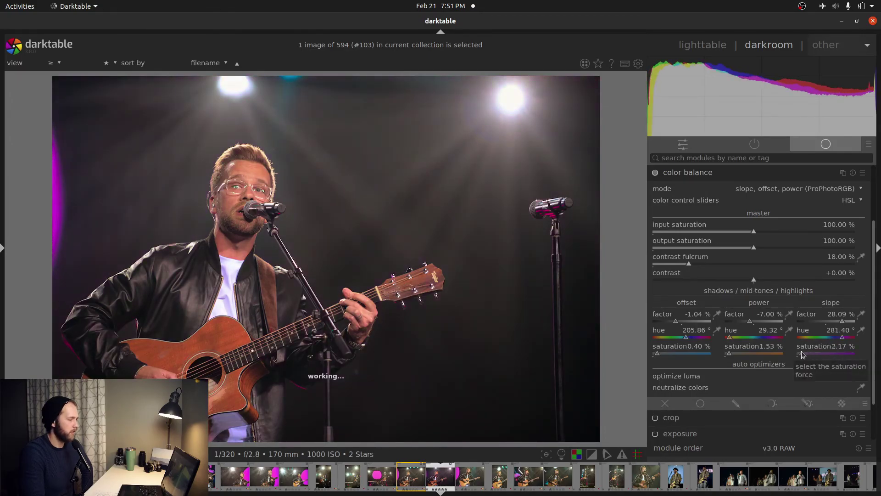
click(802, 354)
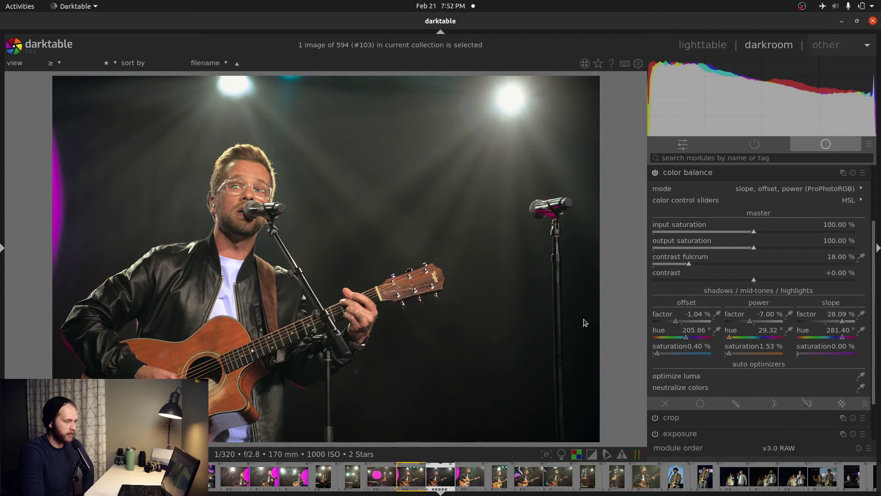
Set the highlights' slope hue to 316.18° with a saturation of 3.18%, and collapse the color balance module
drag(842, 338, 843, 338)
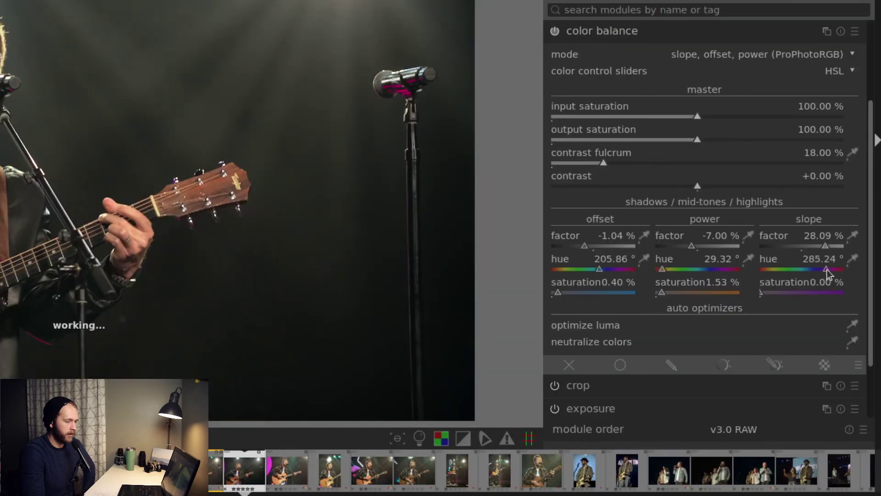
drag(828, 274, 834, 274)
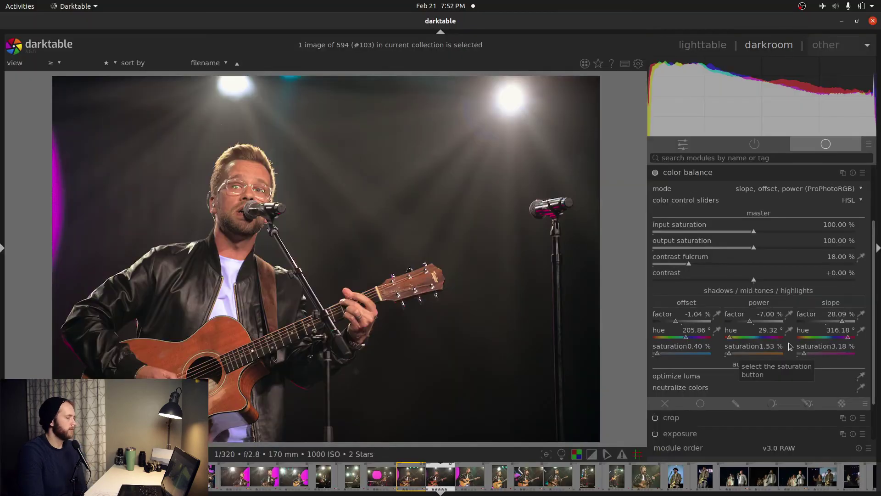
click(757, 175)
Try a gentle S-shaped contrast curve in the rgb curve module, reset the curve and collapse the module
click(689, 218)
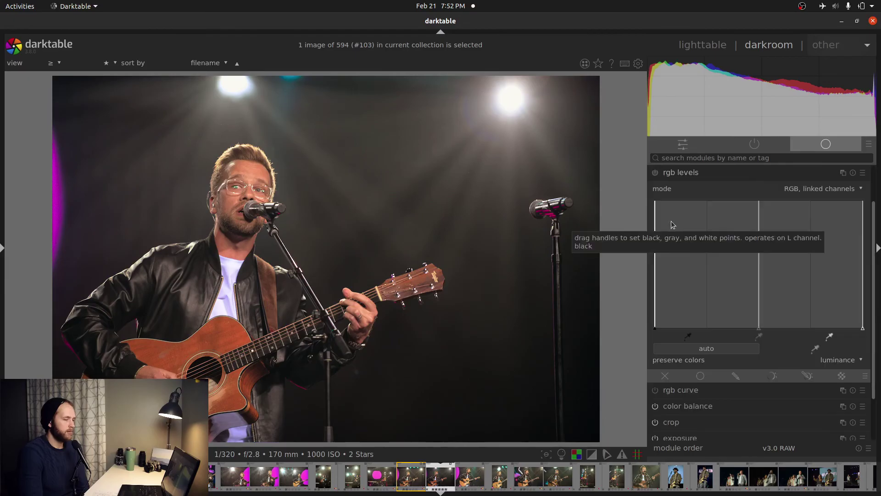
click(688, 174)
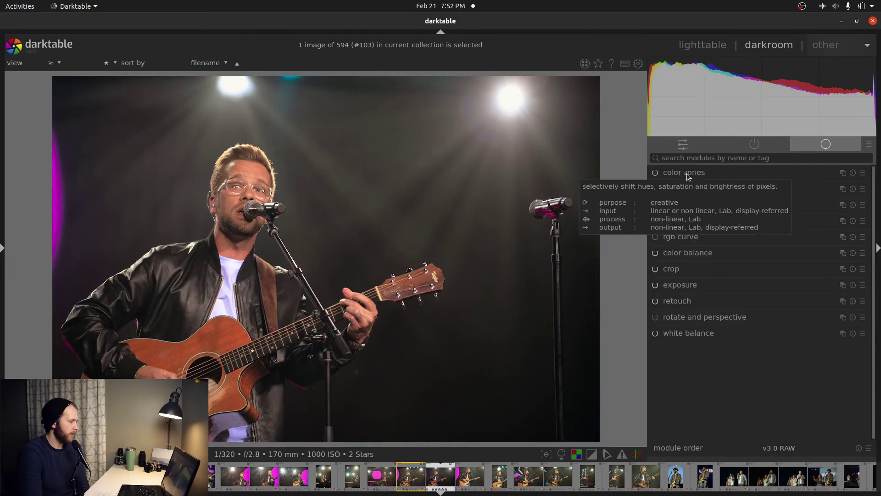
click(712, 238)
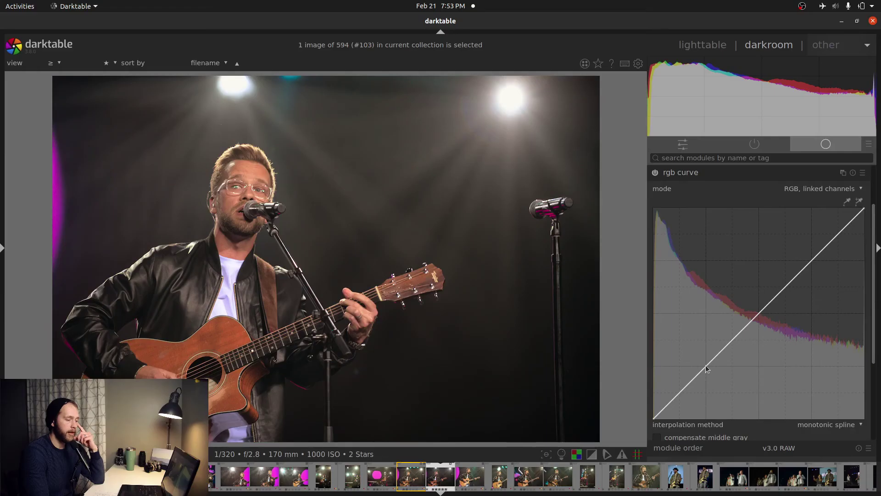
drag(706, 365, 705, 385)
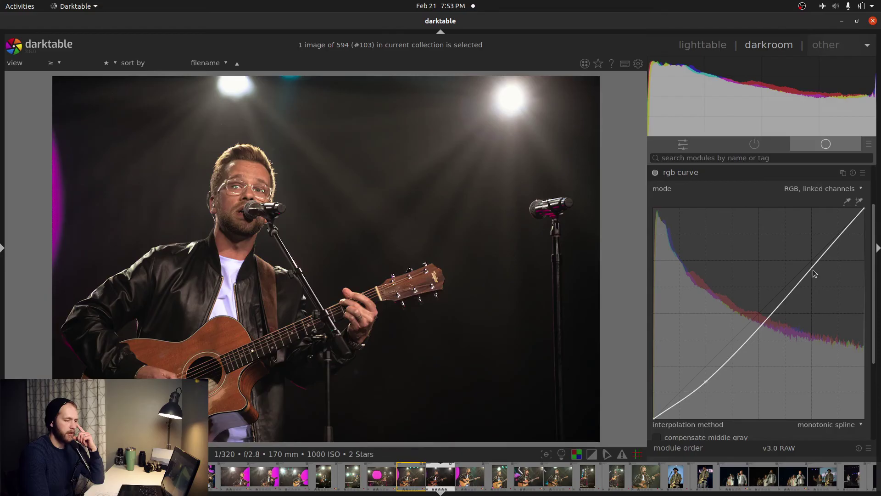
drag(811, 272, 812, 256)
drag(814, 249, 813, 247)
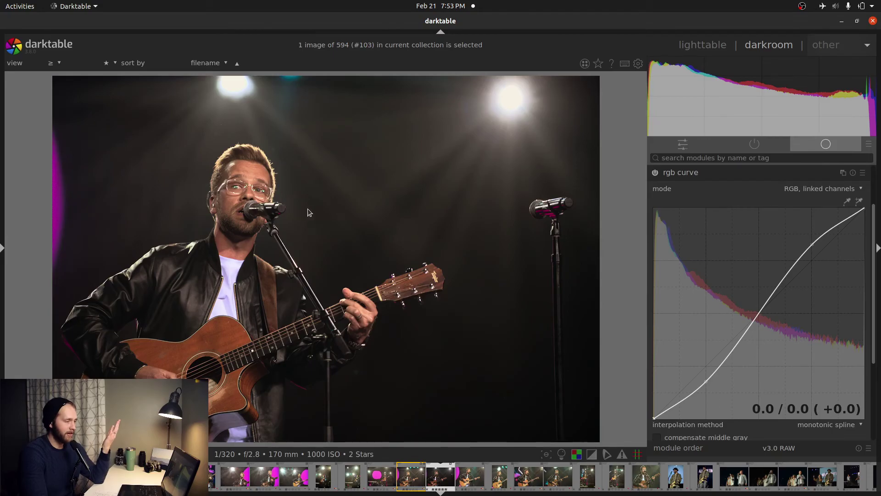
click(853, 173)
click(734, 172)
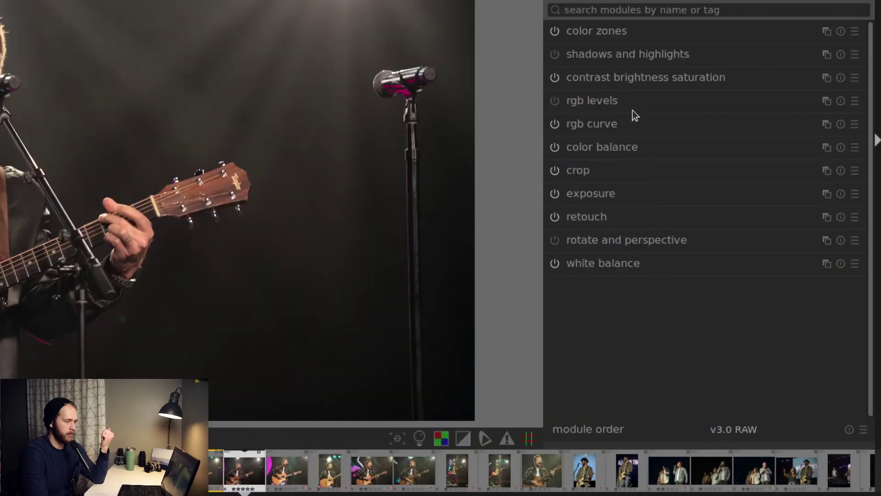
Reset the offset, power and slope factors in color balance to their defaults and collapse the module
click(634, 147)
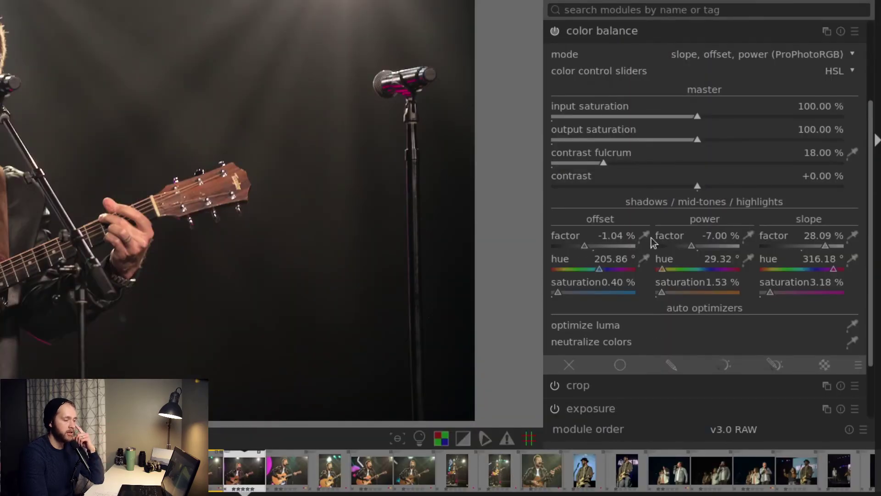
double_click(606, 243)
double_click(702, 243)
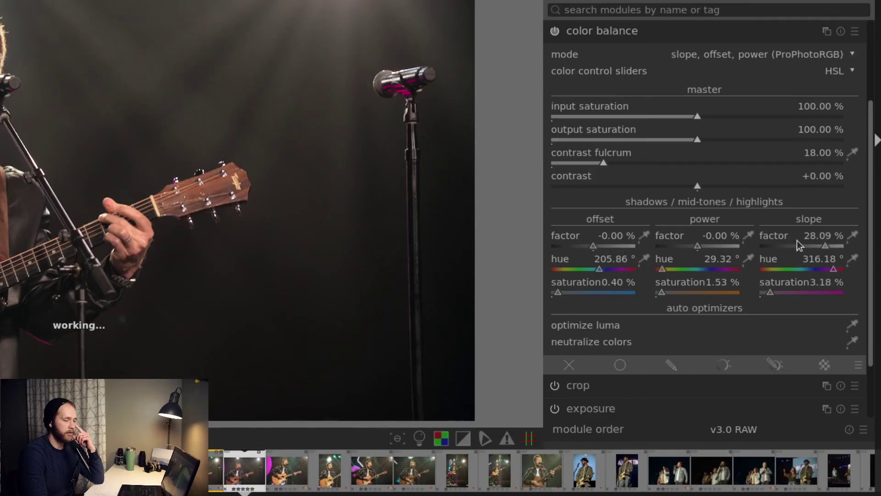
double_click(803, 243)
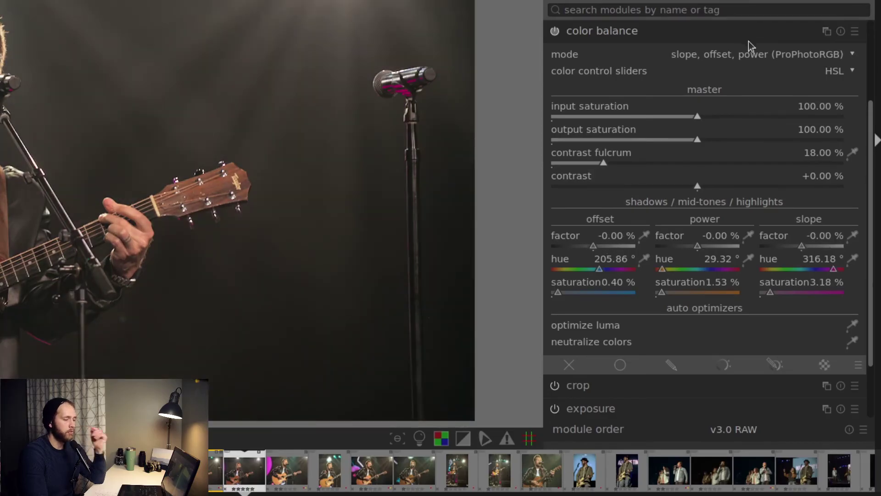
click(706, 37)
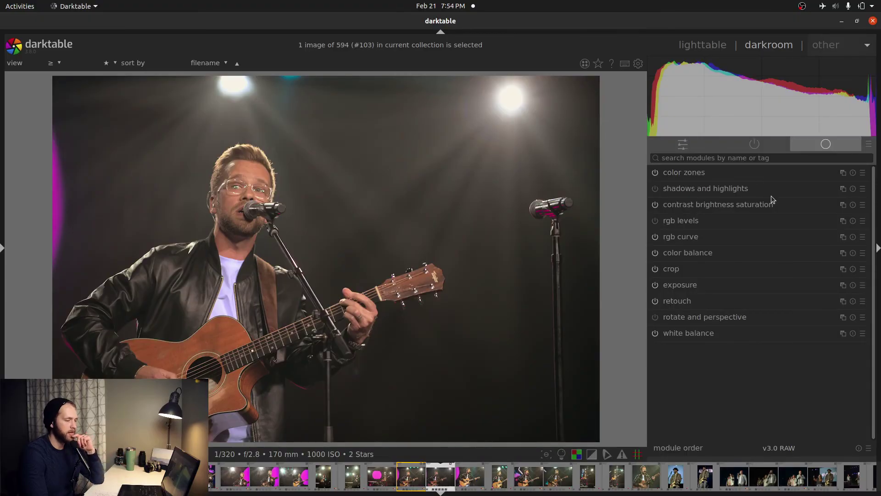
Try an rgb curve with a shadow node at 39.2 / 22.4, raised highlights and a midtone node at 122.6 / 154.6, and reset it
click(728, 237)
drag(705, 366, 704, 382)
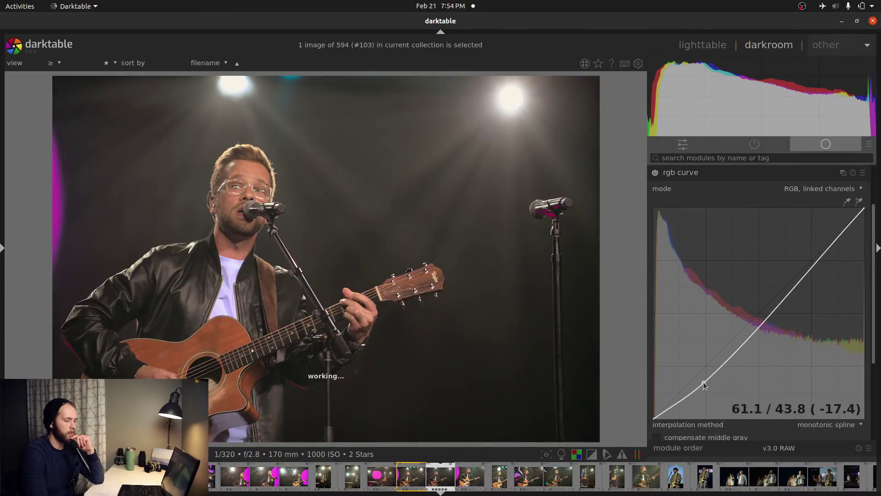
drag(812, 261, 812, 242)
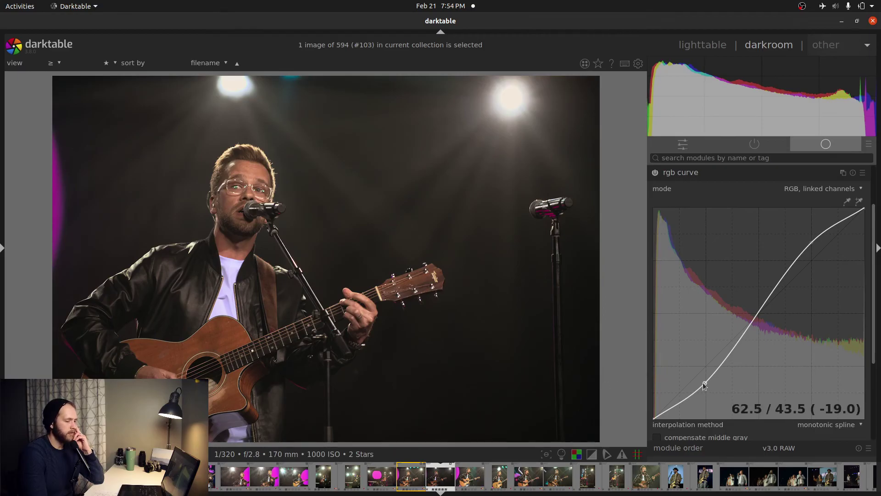
drag(705, 383, 685, 400)
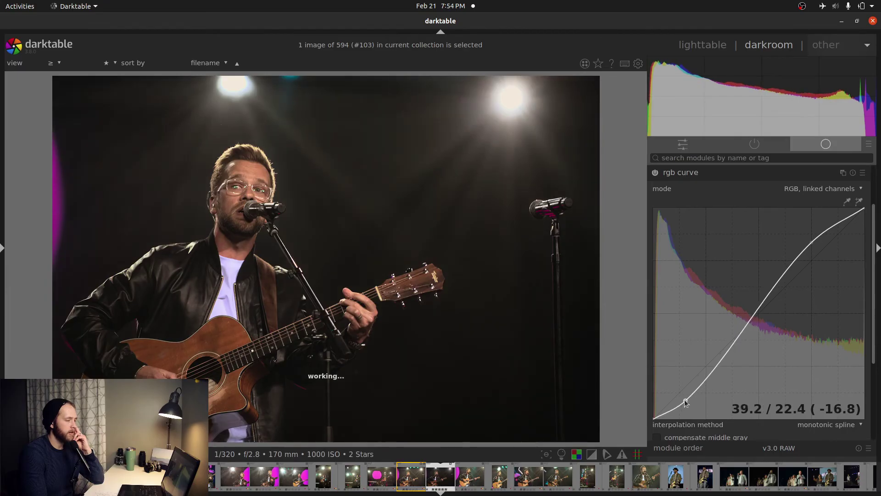
drag(809, 241, 826, 220)
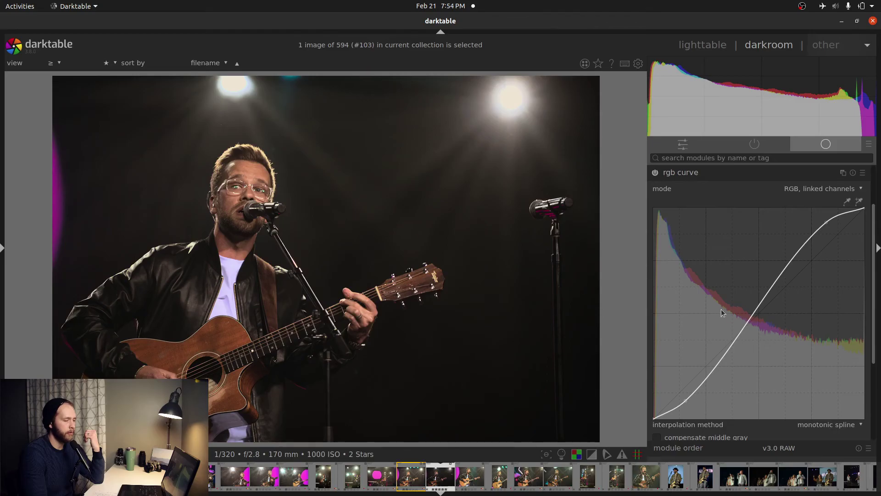
mouse_move(758, 307)
mouse_down()
mouse_move(772, 295)
mouse_move(770, 277)
mouse_move(746, 282)
mouse_move(741, 313)
mouse_move(760, 290)
mouse_move(755, 307)
mouse_move(755, 291)
mouse_up()
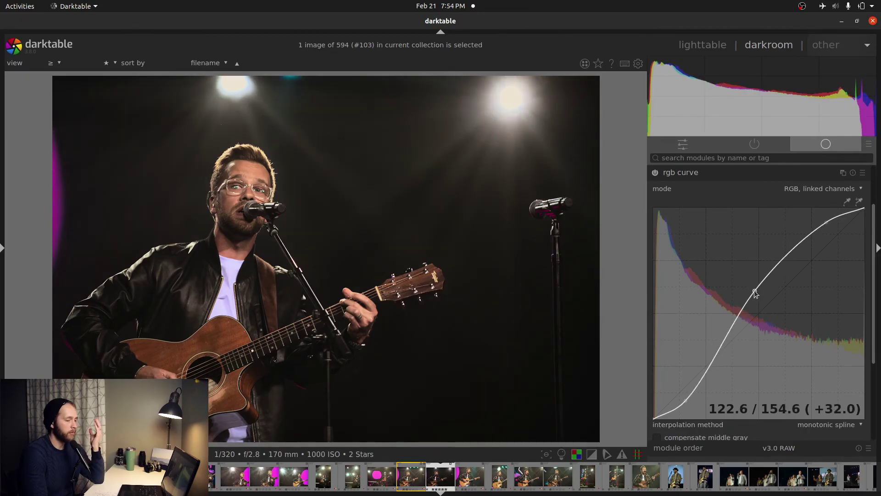
click(714, 357)
click(666, 415)
click(853, 173)
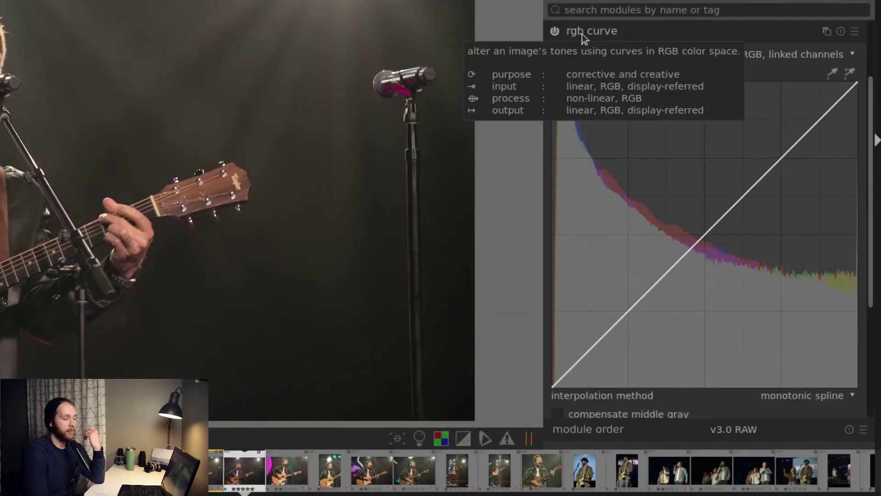
Apply the "contrast - high (linear)" preset to the rgb curve and collapse the module
click(855, 31)
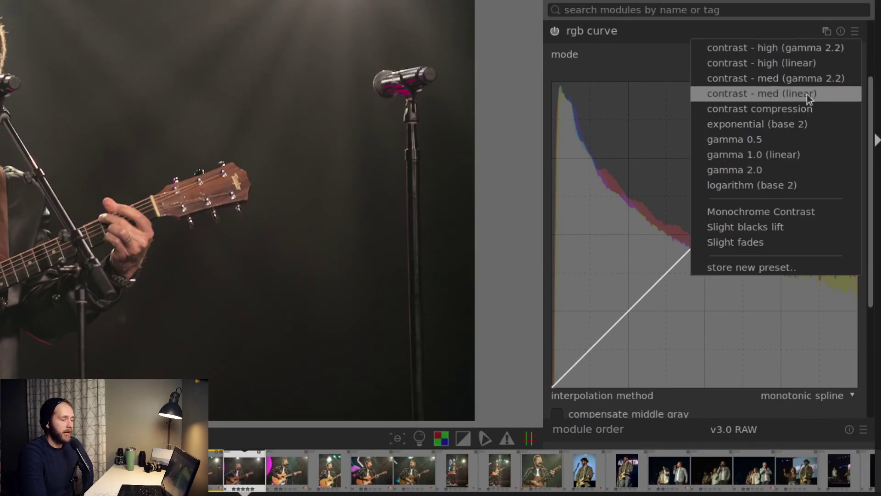
click(774, 66)
click(713, 34)
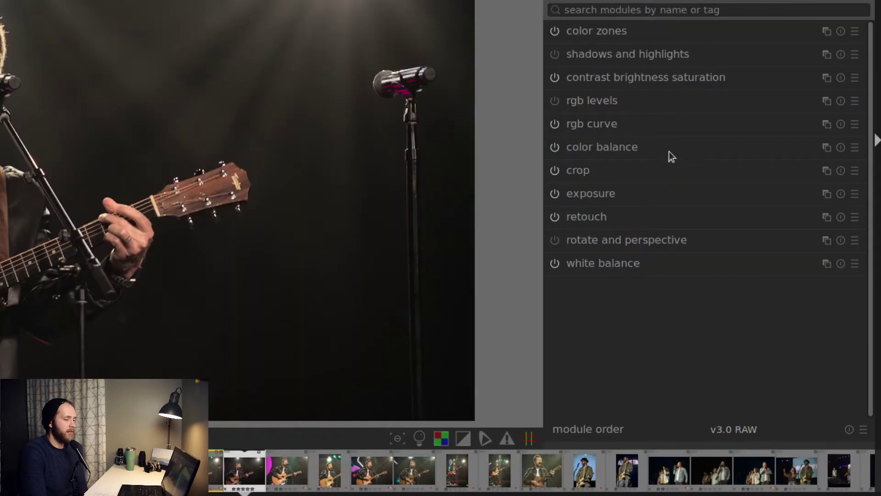
Raise the exposure to 1.29 EV in the exposure module and collapse it
click(646, 196)
drag(723, 260, 730, 259)
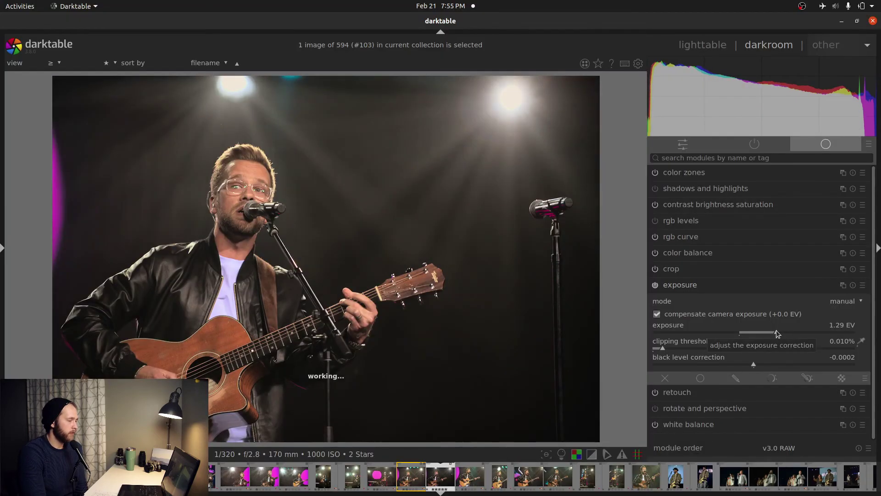
click(765, 288)
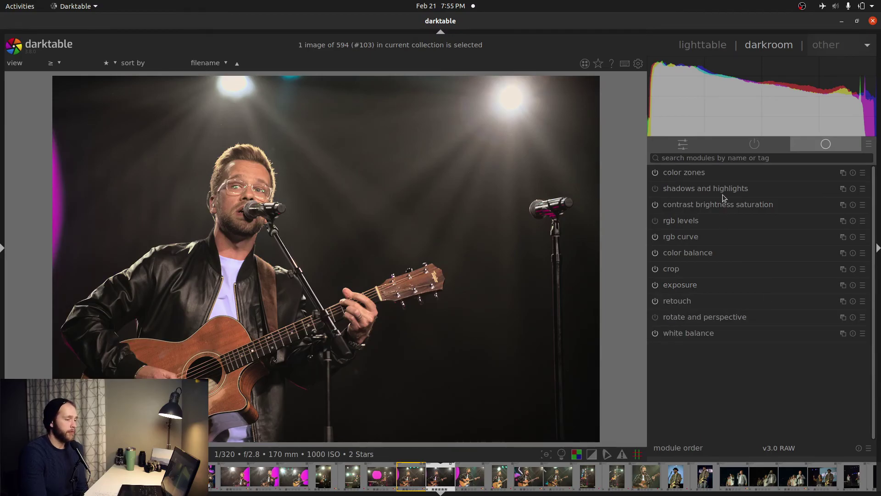
Raise the black point slightly in the rgb levels module to deepen the shadows, and collapse the module
click(720, 222)
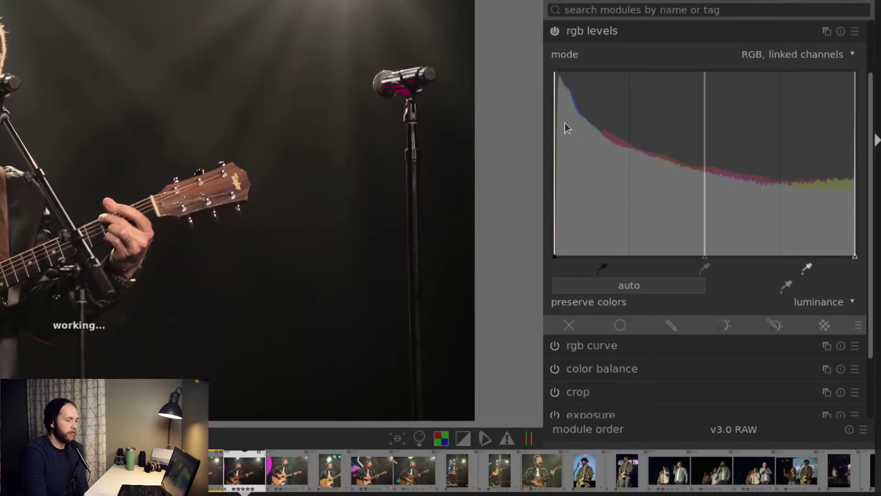
drag(564, 124, 557, 124)
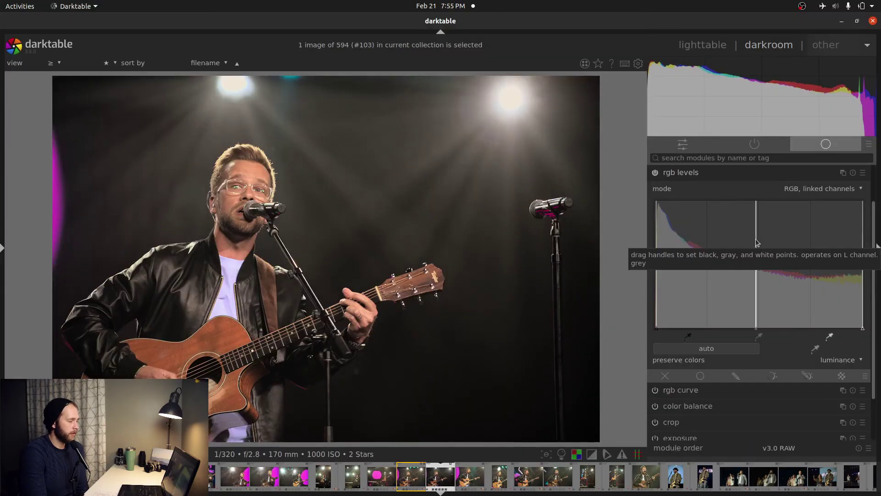
click(745, 172)
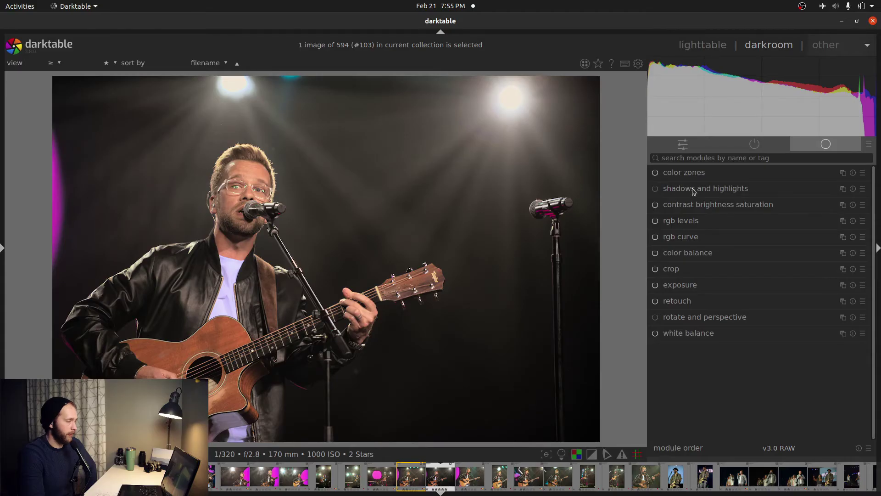
In the shadows and highlights module, choose the bilateral filter for softening and set shadows and highlights to 0
click(692, 188)
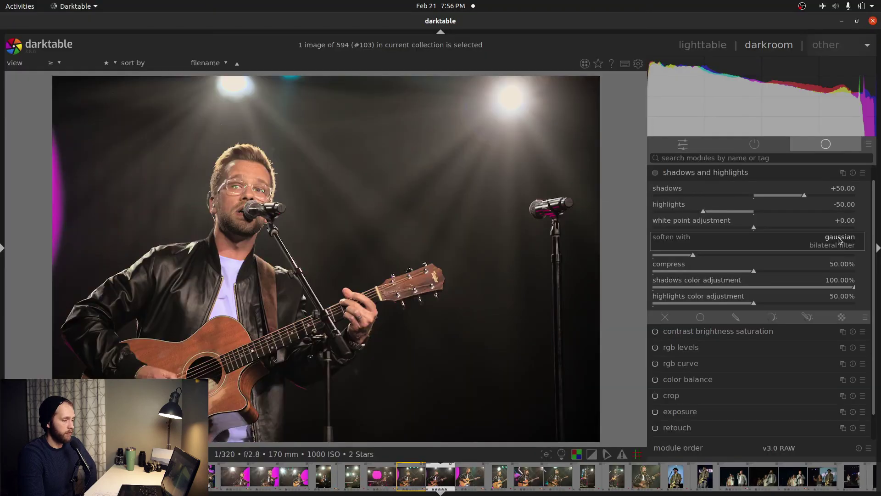
click(821, 124)
click(818, 141)
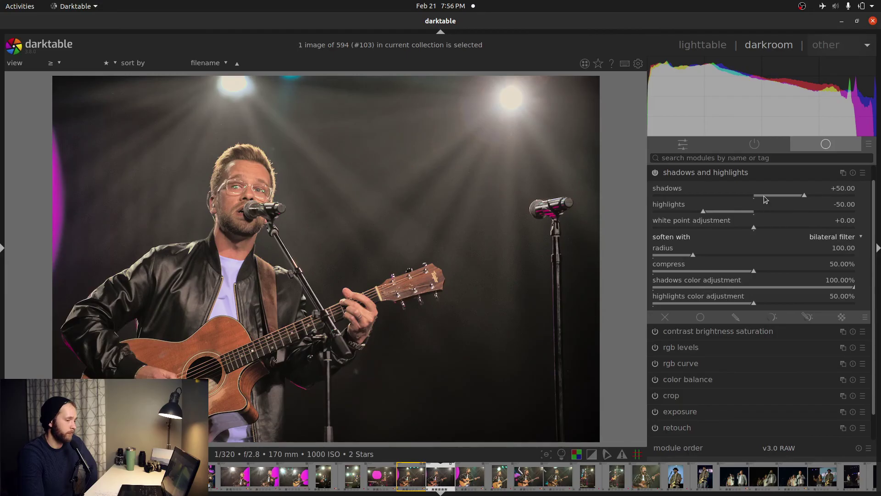
drag(766, 200, 753, 200)
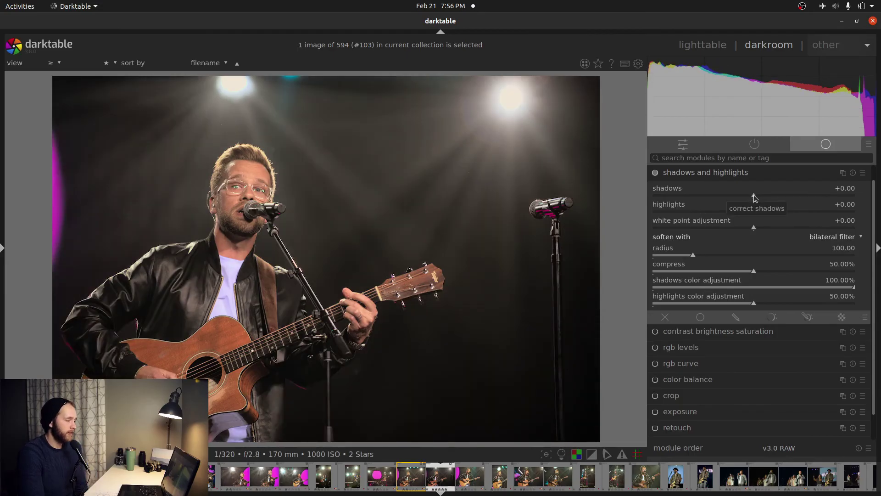
Try shadows at +62.44 and at both extremes in shadows and highlights, and set shadows back to 0
drag(754, 194, 816, 198)
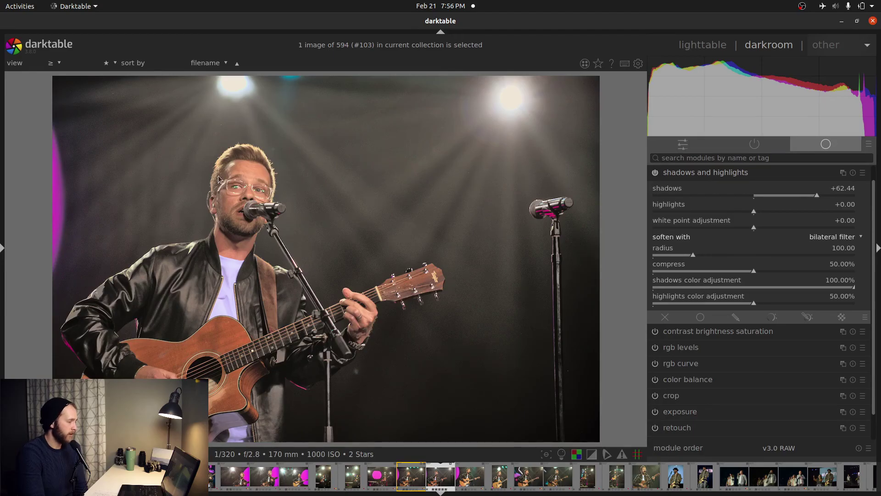
drag(753, 197, 854, 195)
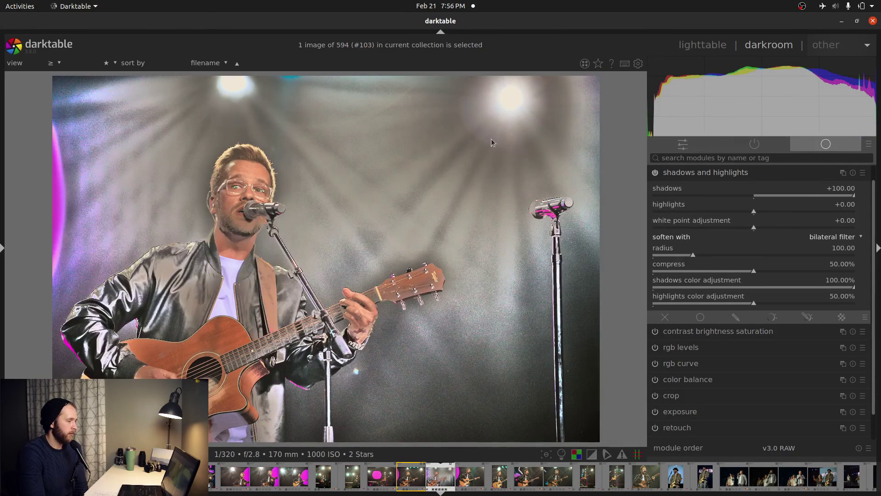
drag(763, 197, 652, 197)
right_click(692, 193)
text(0)
key(Return)
Try highlights at +100 and -100, reset them to the default, and turn off and collapse the shadows and highlights module
drag(754, 211, 830, 211)
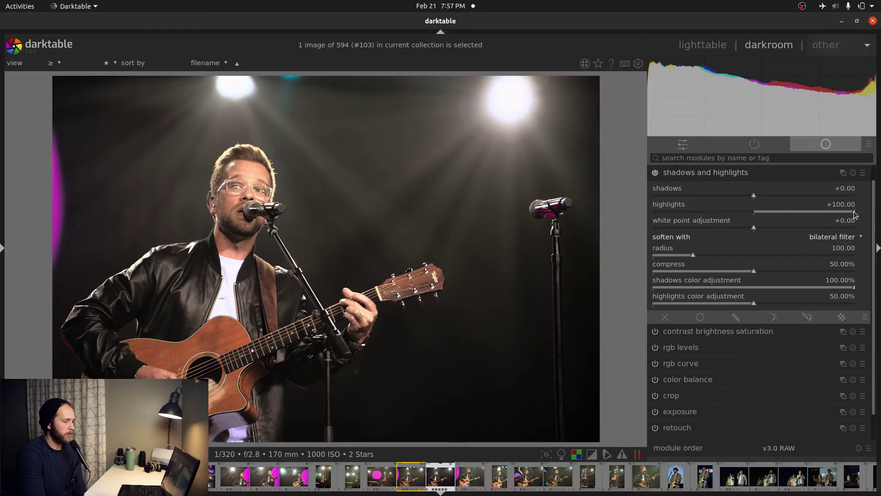
drag(807, 211, 638, 213)
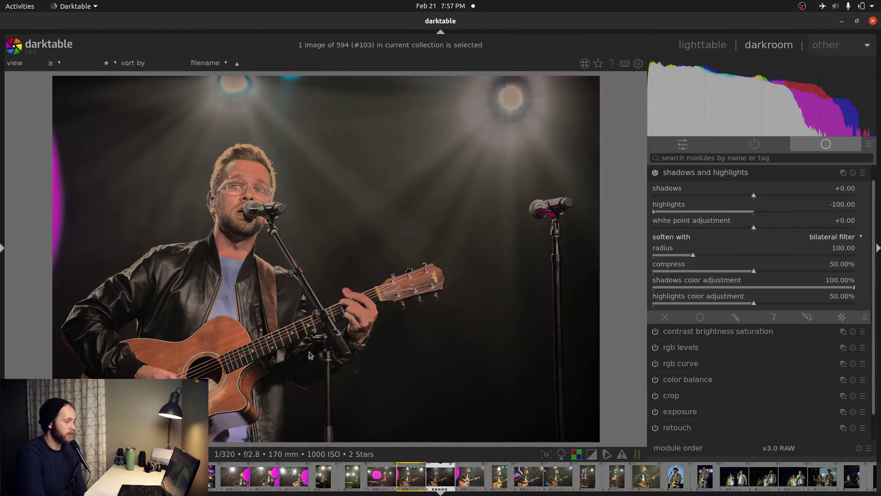
double_click(739, 214)
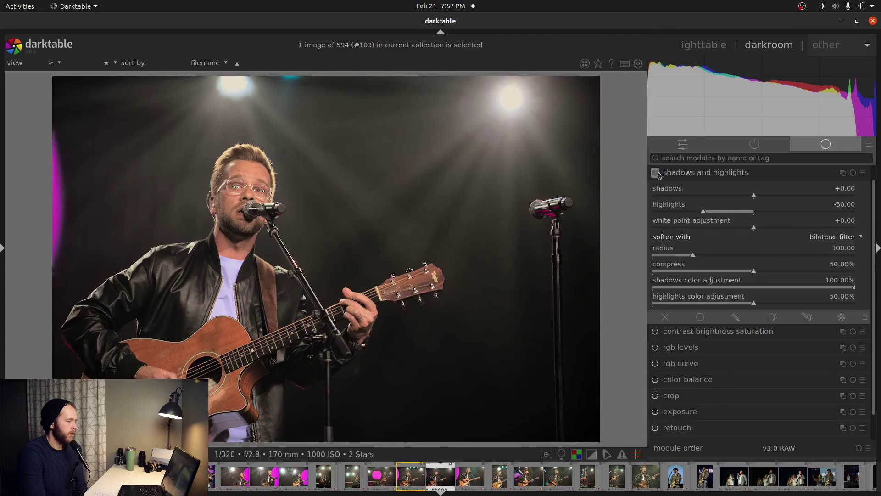
click(657, 173)
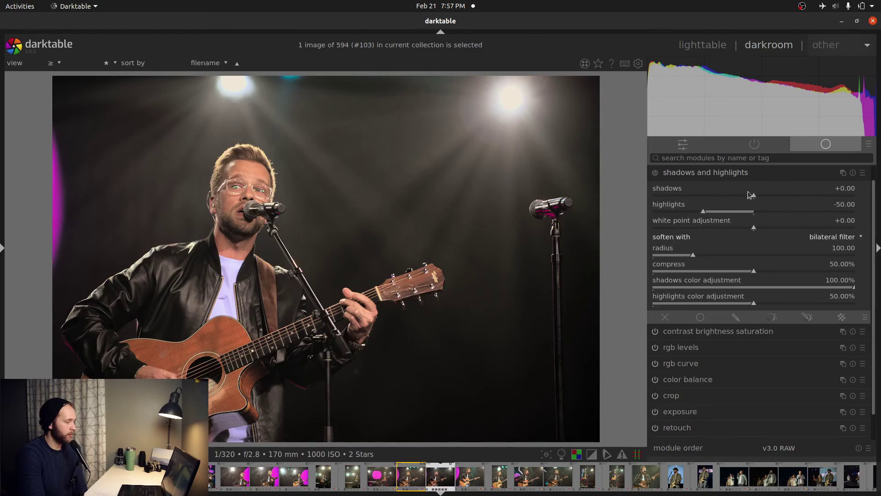
scroll(775, 197, up, 20)
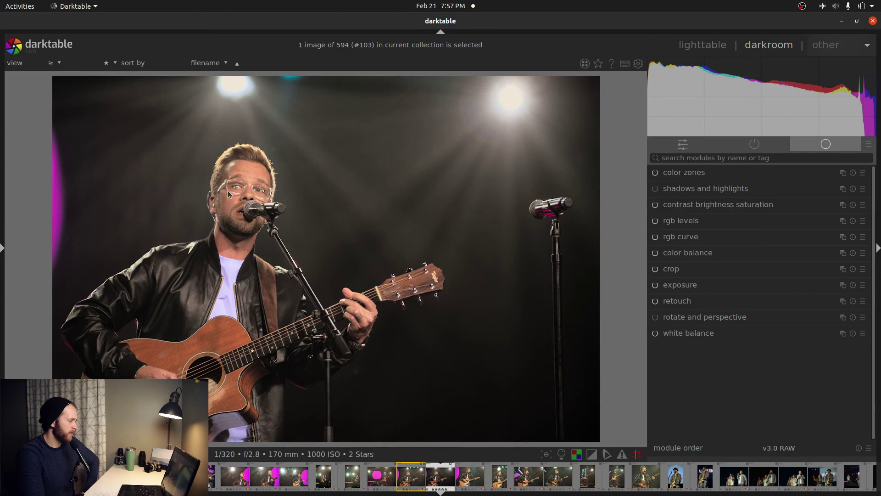
Clear the image's whole editing history and switch to the module layout that includes filmic rgb, color balance rgb and local contrast
middle_click(228, 191)
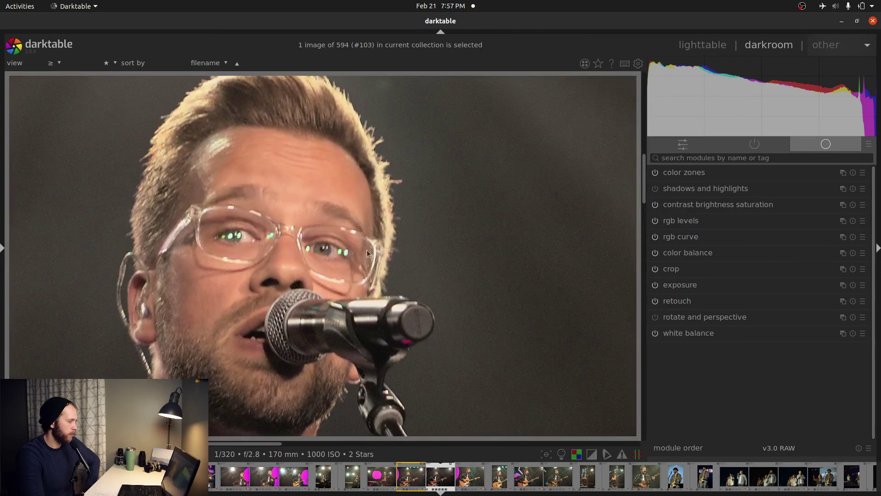
middle_click(376, 240)
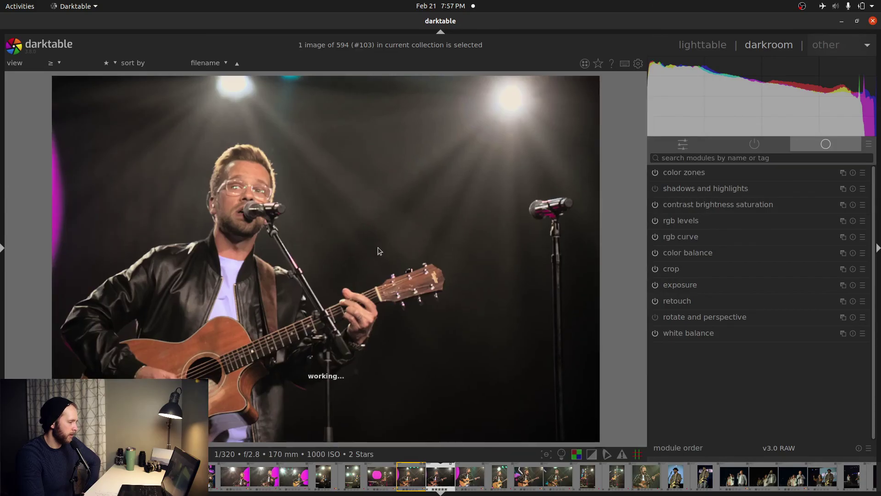
click(3, 248)
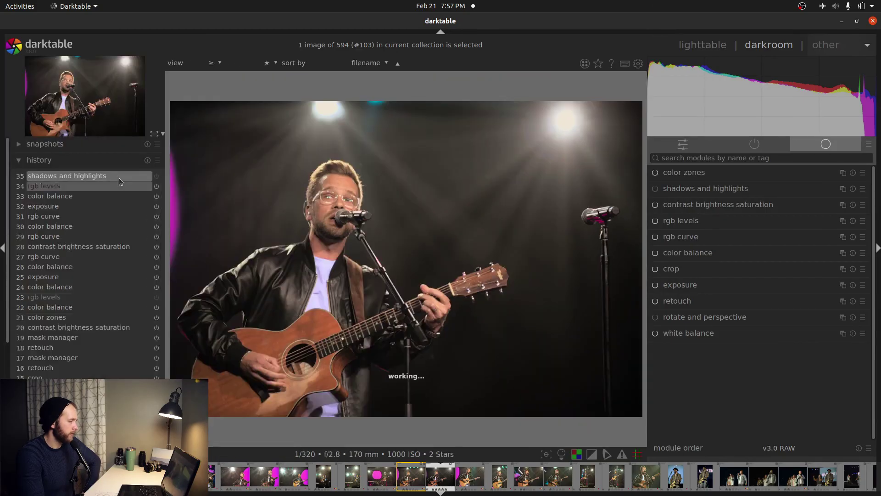
click(147, 160)
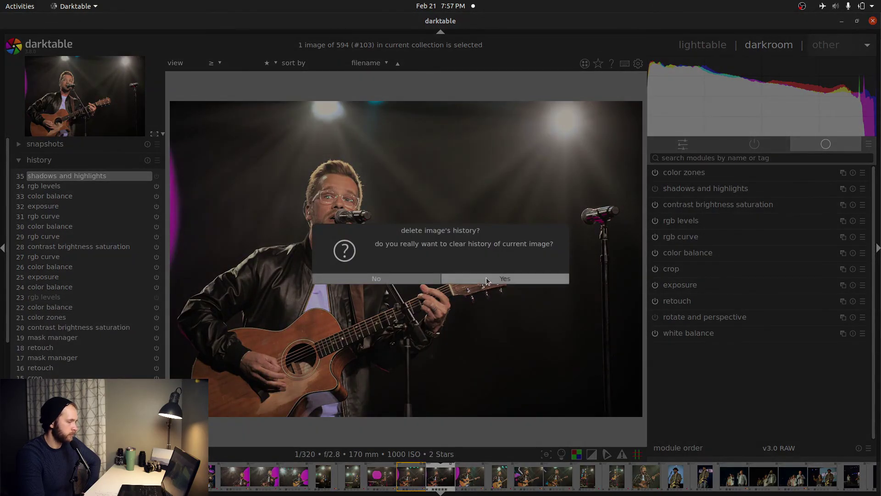
key(Return)
key(ctrl+shift+l)
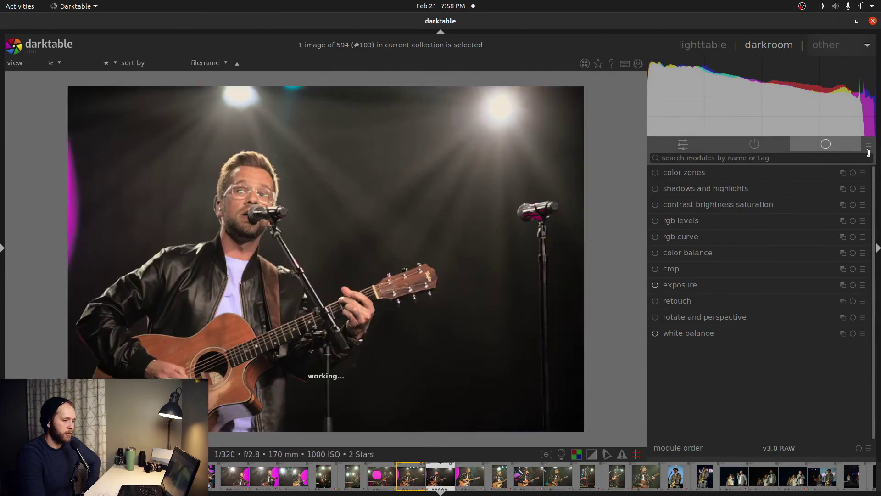
click(869, 143)
click(829, 249)
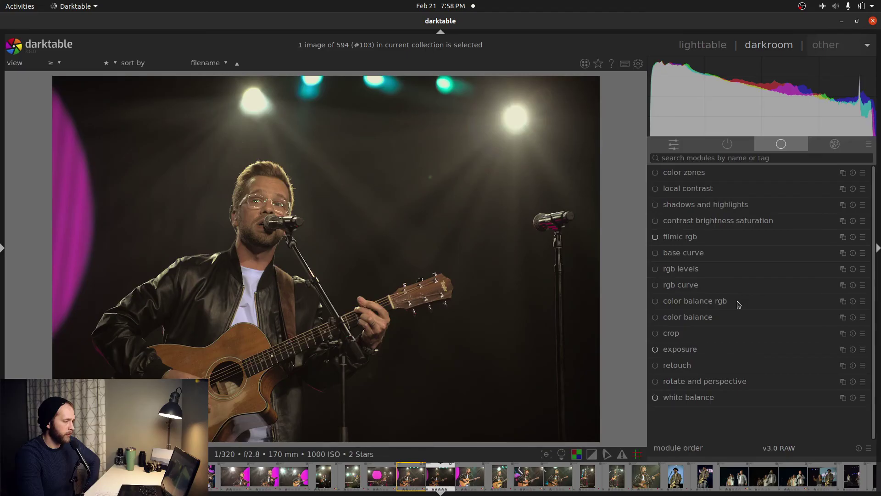
Set the white balance temperature to 5800 K and the tint to 0.975
click(758, 398)
right_click(759, 362)
text(5800)
key(Return)
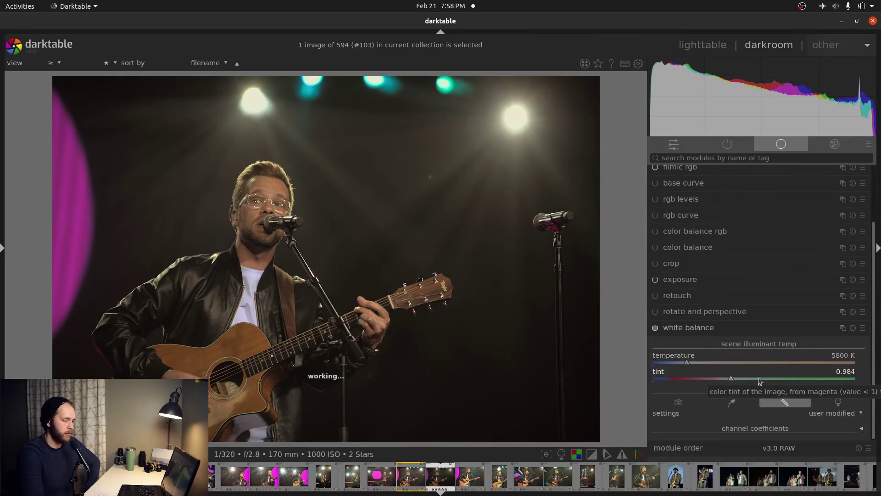
right_click(759, 377)
text(.975)
key(Return)
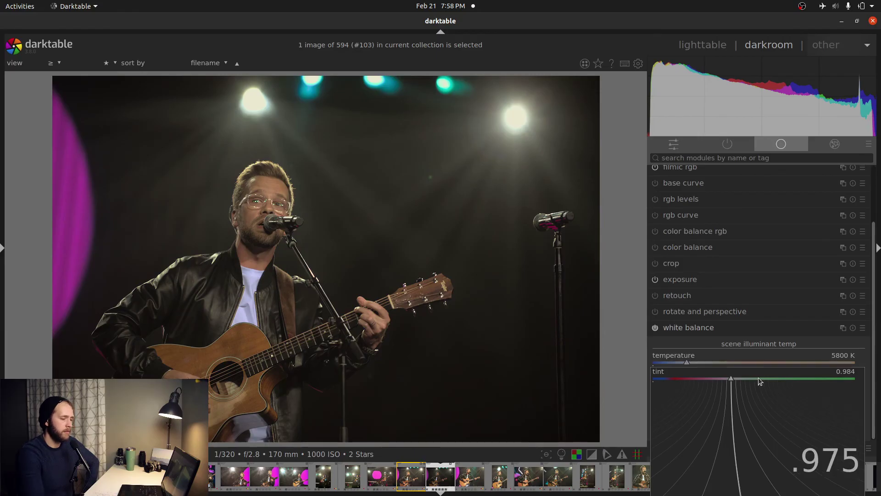
Set the exposure to 1.12 EV and apply a contrast preset to the rgb curve
click(762, 279)
right_click(766, 337)
text(1.)
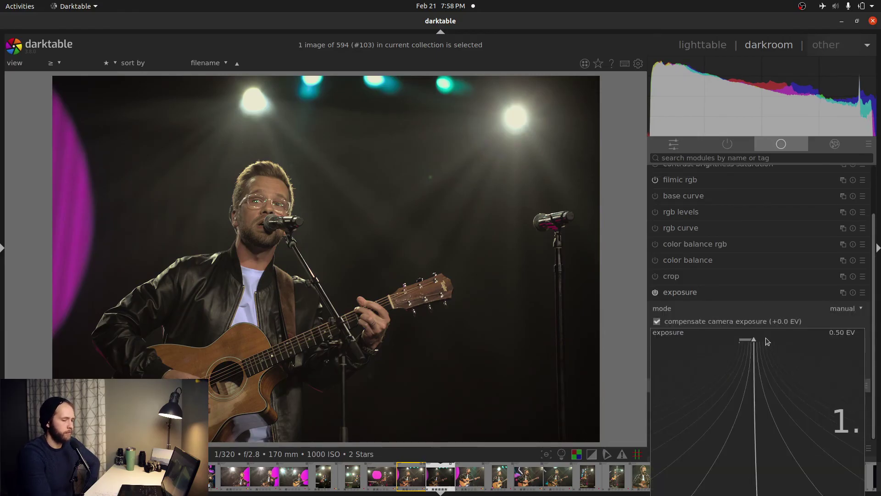
text(12)
key(Return)
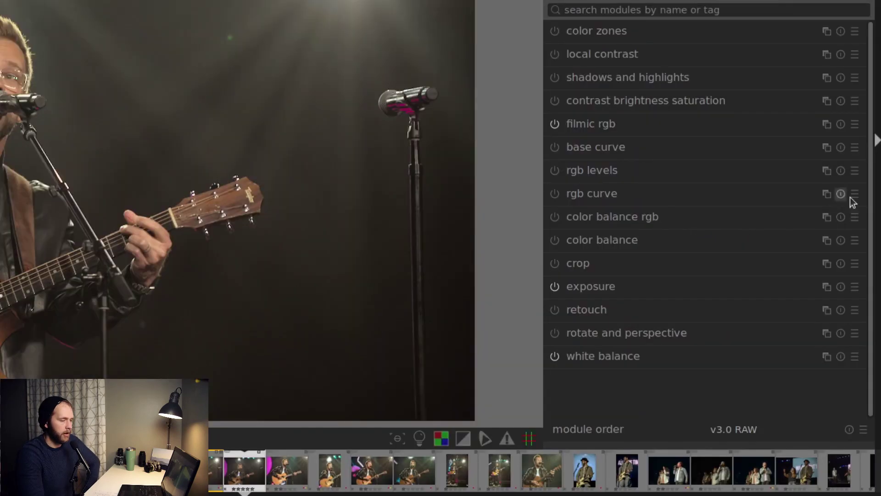
click(863, 284)
click(852, 304)
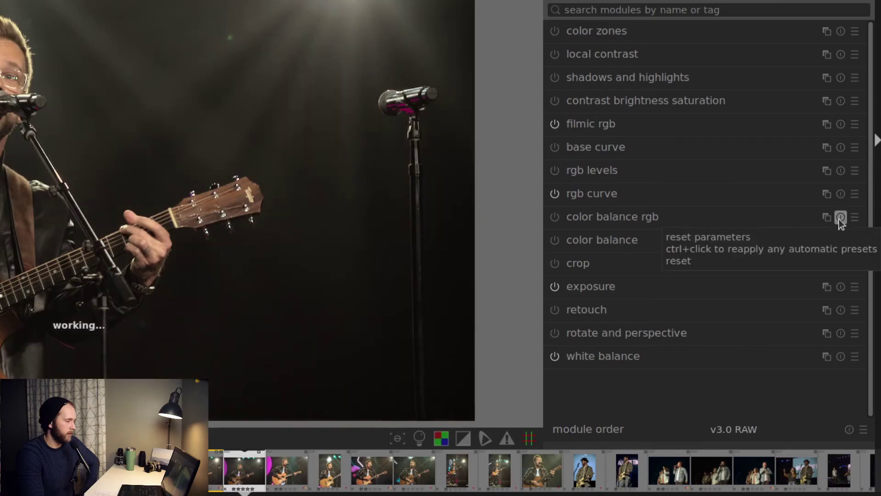
Set the white balance tint to 0.97 and collapse the module
click(693, 355)
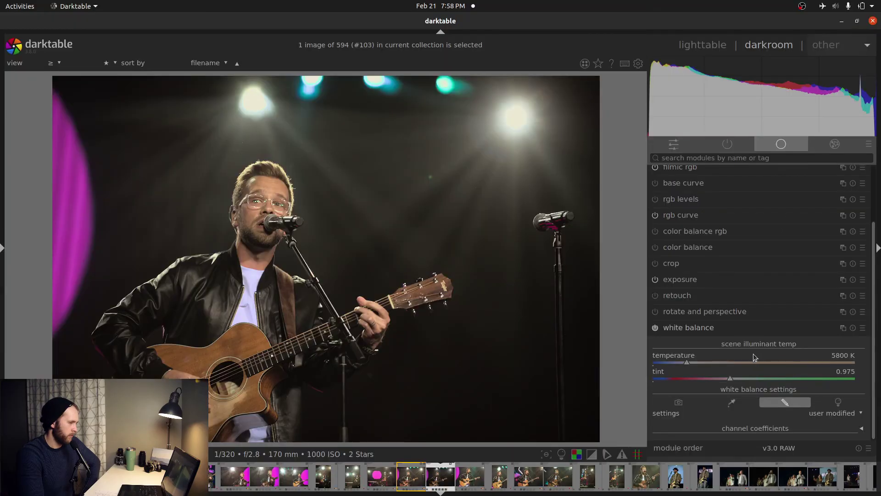
click(755, 330)
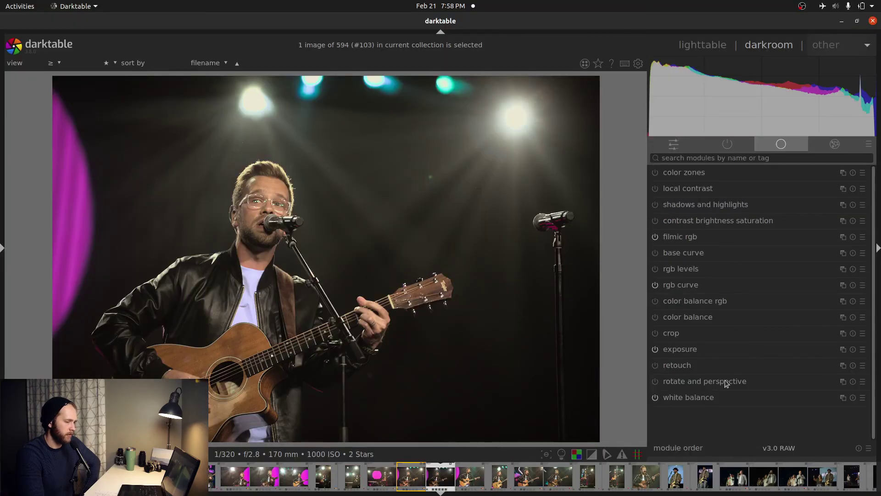
click(723, 396)
right_click(743, 378)
text(.97)
key(Return)
click(775, 328)
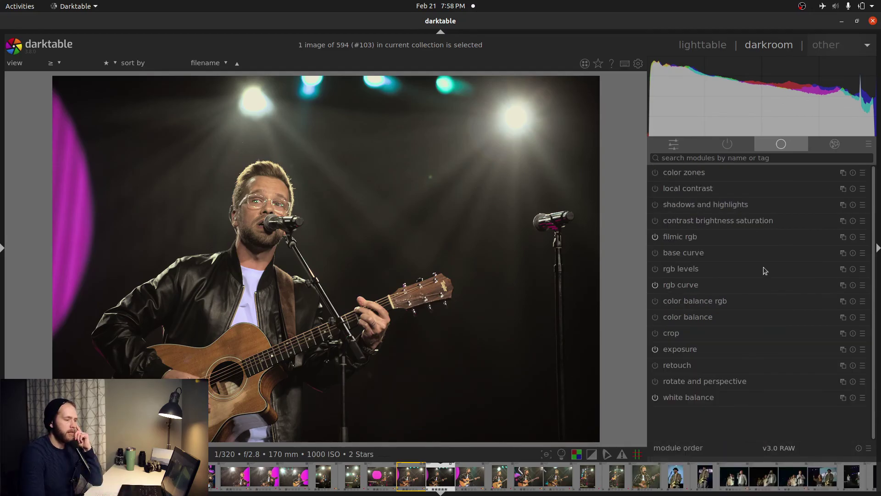
Raise the exposure to 1.33 EV in the exposure module and collapse it
click(721, 351)
mouse_move(773, 339)
mouse_down()
mouse_move(785, 338)
mouse_move(777, 340)
mouse_up()
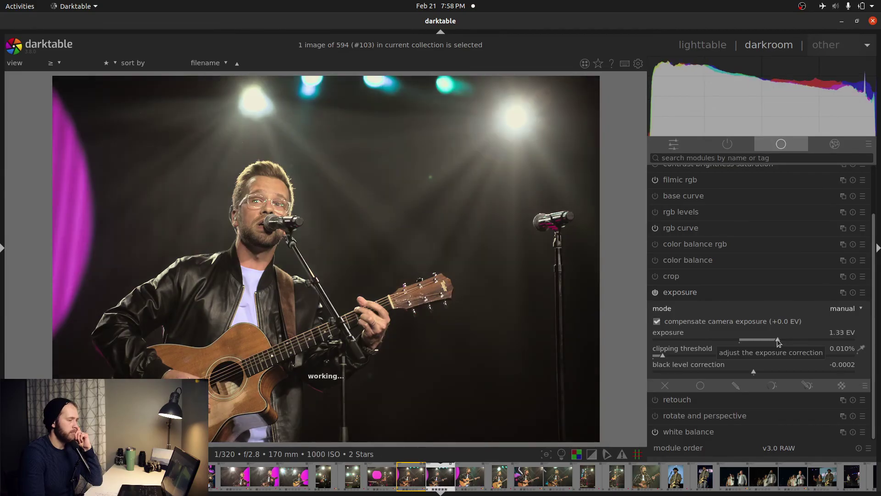
click(754, 292)
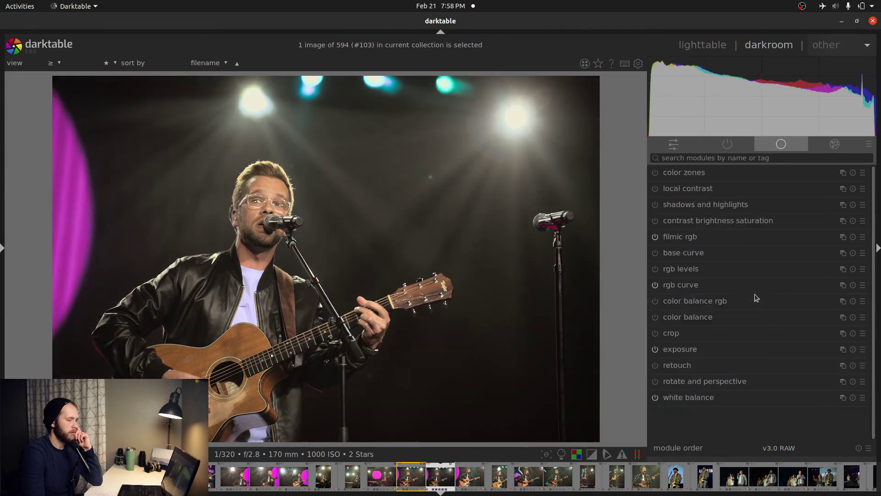
In rgb levels, raise the black point slightly, brighten the midtones with the middle handle, and collapse the module
click(736, 278)
click(655, 251)
drag(655, 250, 656, 252)
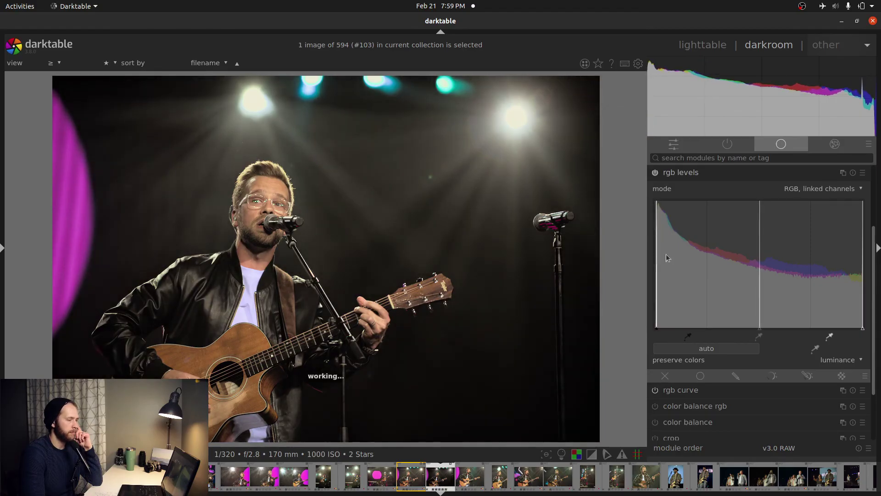
drag(762, 244, 758, 244)
click(734, 172)
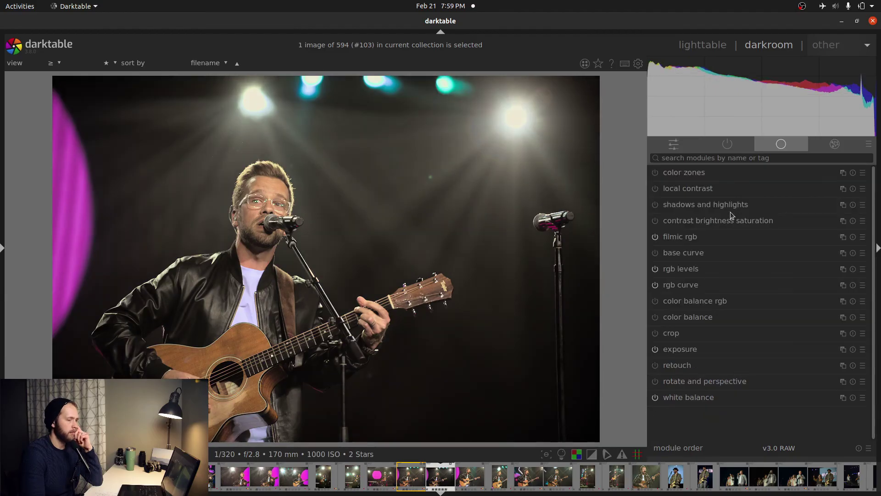
In the color zones saturation curve, create nodes from an area sampled on the guitarist's forehead
click(706, 172)
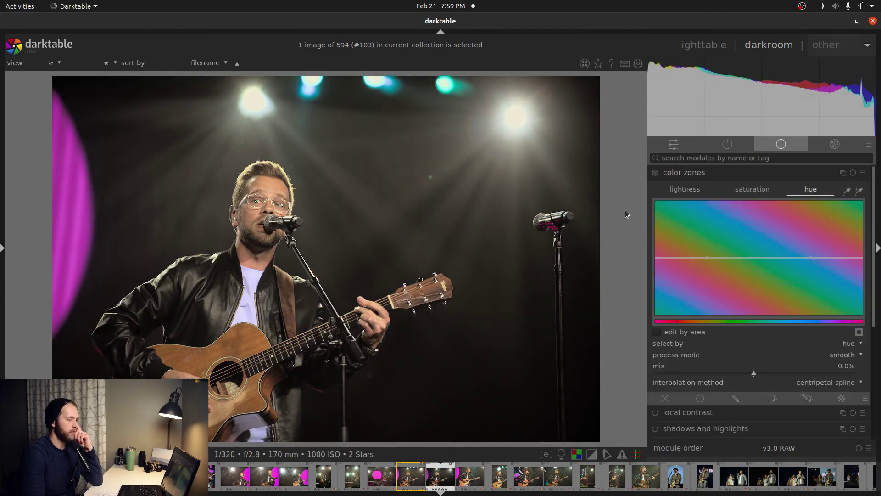
click(755, 190)
scroll(251, 192, up, 4)
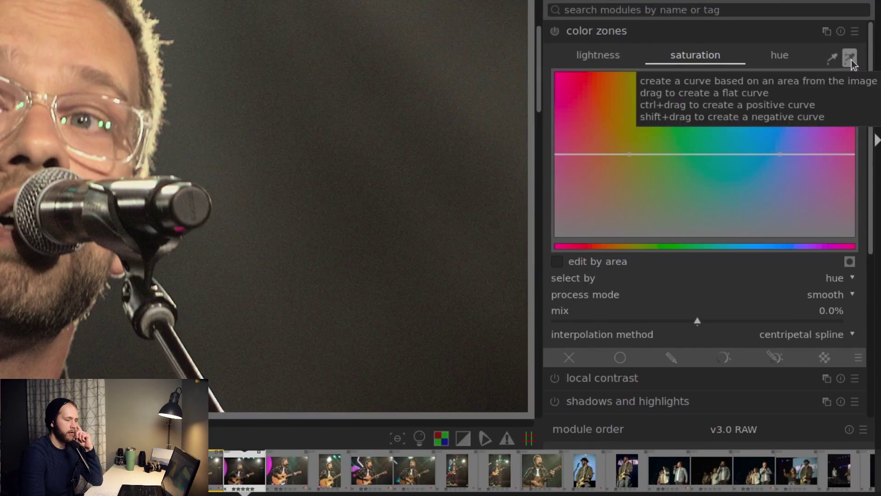
click(852, 60)
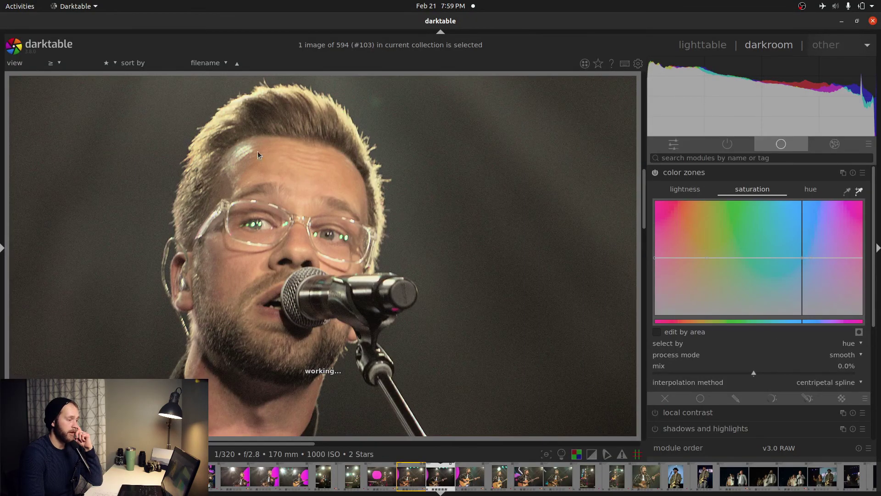
mouse_move(256, 150)
mouse_down()
mouse_move(319, 176)
mouse_move(307, 176)
mouse_up()
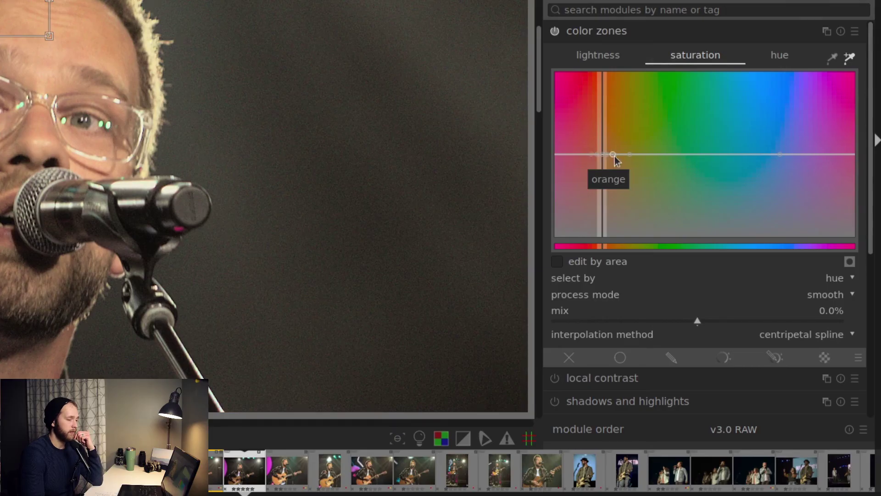
Raise the saturation curve around the orange skin tones in color zones and switch to the hue curve
drag(613, 158, 600, 122)
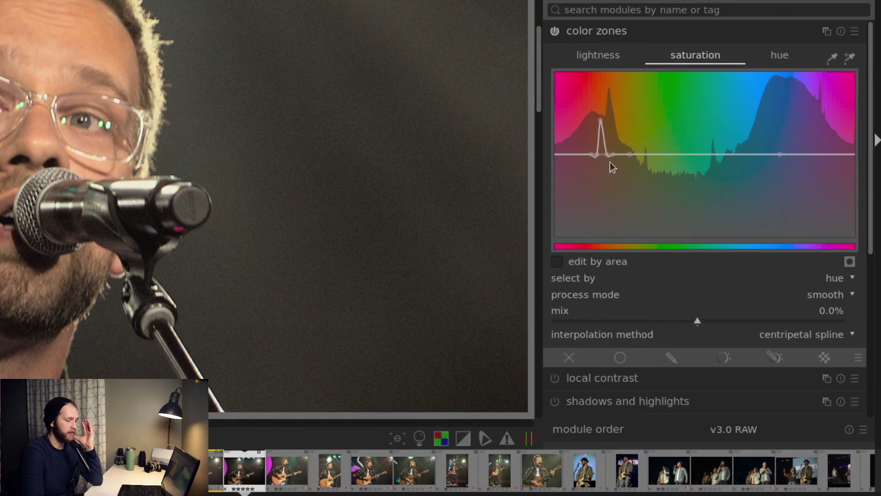
drag(601, 124, 600, 147)
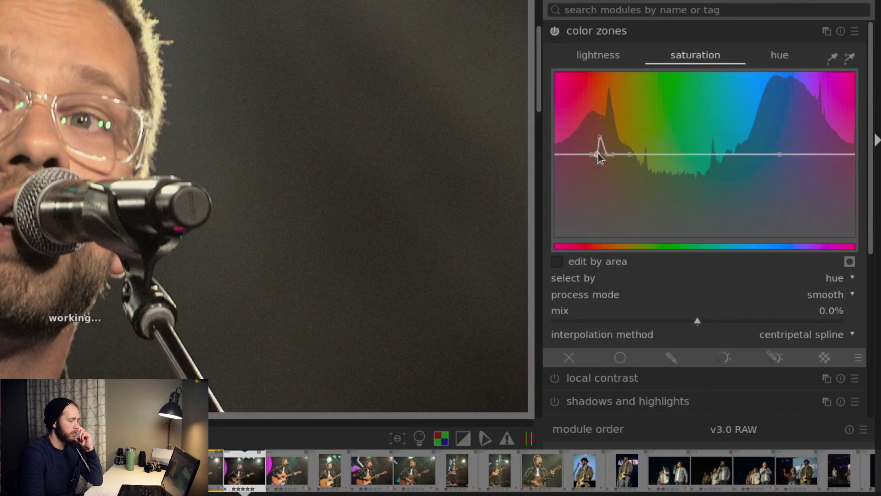
drag(590, 154, 601, 126)
click(624, 37)
click(623, 37)
click(780, 55)
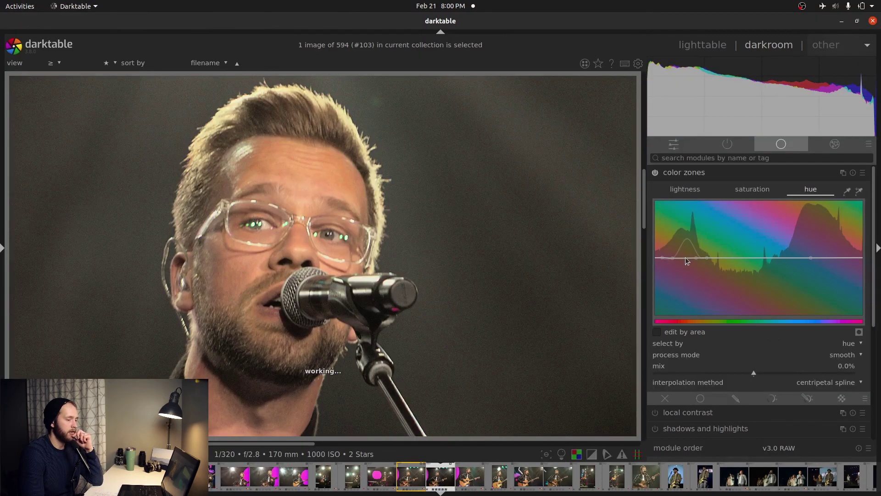
Lower the color zones hue curve slightly around the orange skin tones and collapse the module
drag(686, 258, 686, 263)
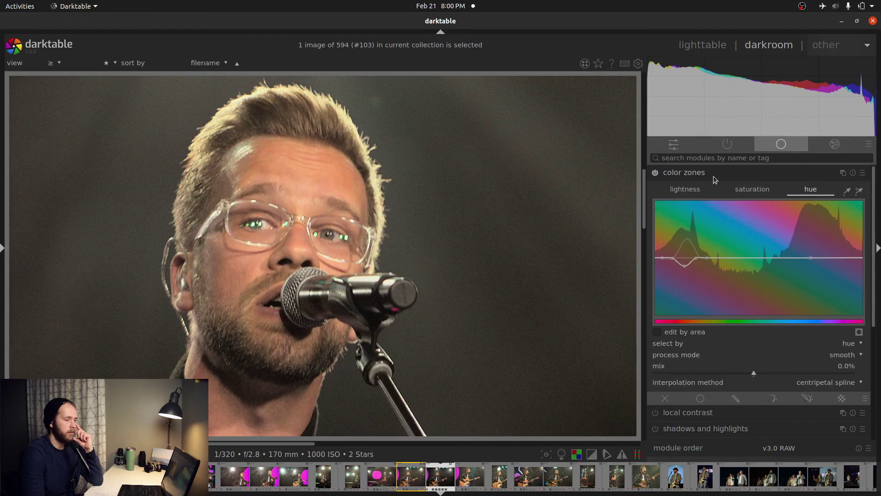
click(714, 175)
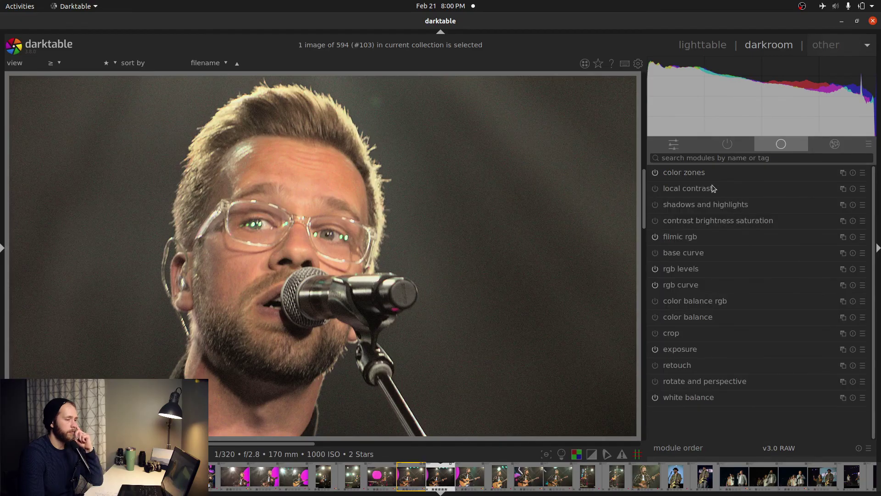
Set the saturation to +0.07 in contrast brightness saturation and collapse the module
click(737, 220)
click(764, 244)
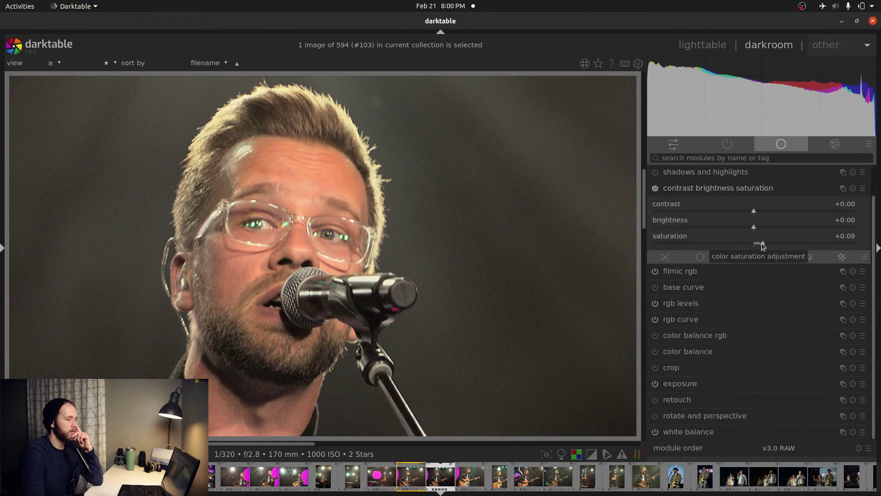
middle_click(490, 267)
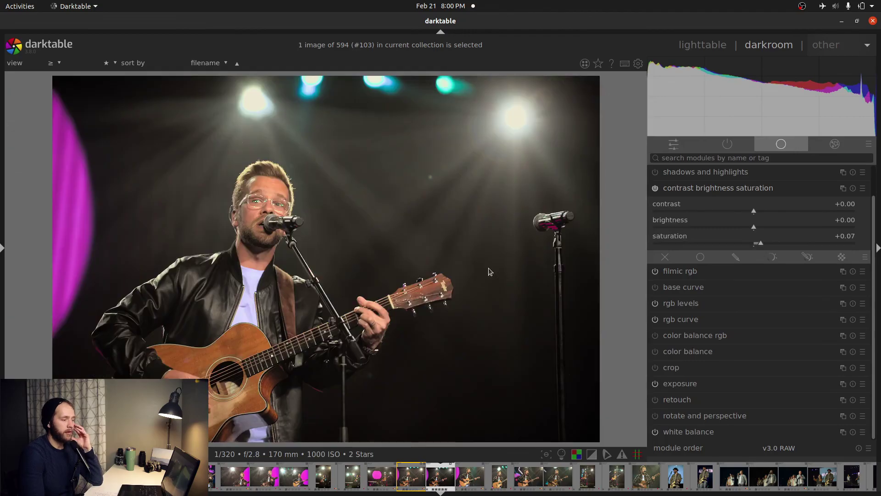
click(720, 186)
Heal the green flare spot in the background haze using a retouch circle sampled from the clean area above and to its right
middle_click(436, 178)
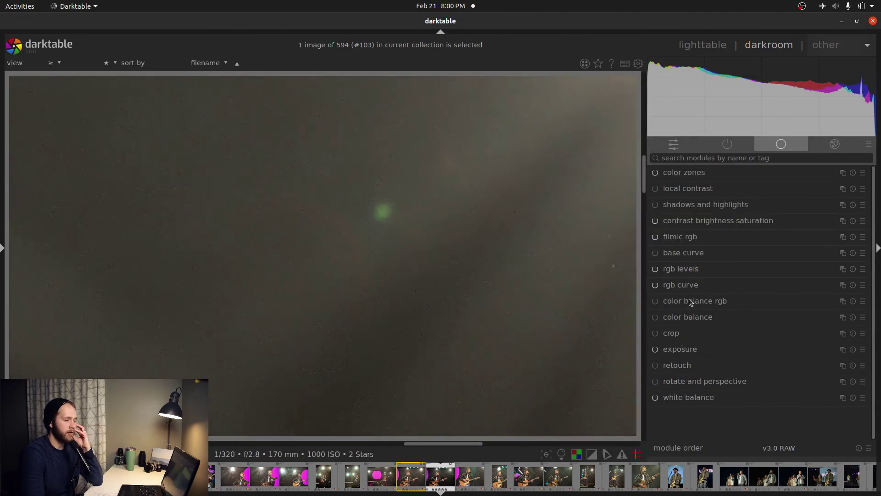
click(699, 365)
click(811, 263)
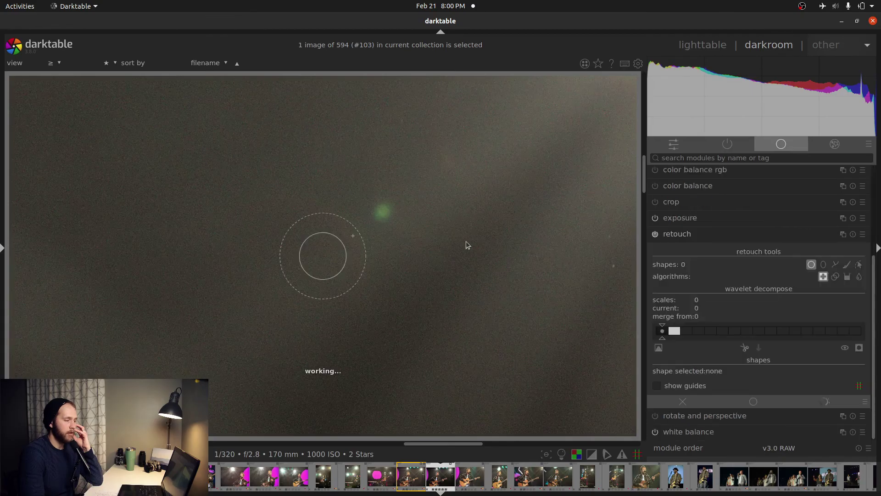
click(383, 213)
mouse_move(410, 184)
mouse_down()
mouse_move(497, 106)
mouse_move(494, 117)
mouse_up()
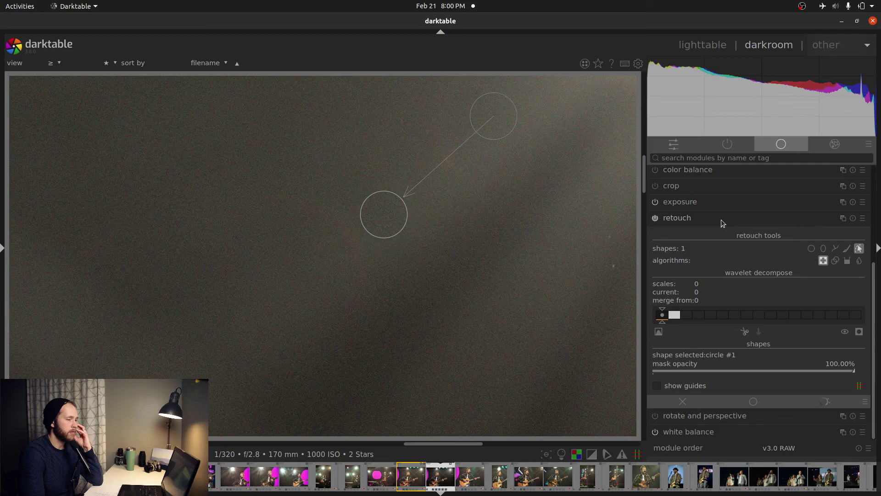
Try to heal the tiny bright speck in the background haze with a retouch circle sampled from a clean area above it
click(812, 249)
drag(479, 259, 325, 256)
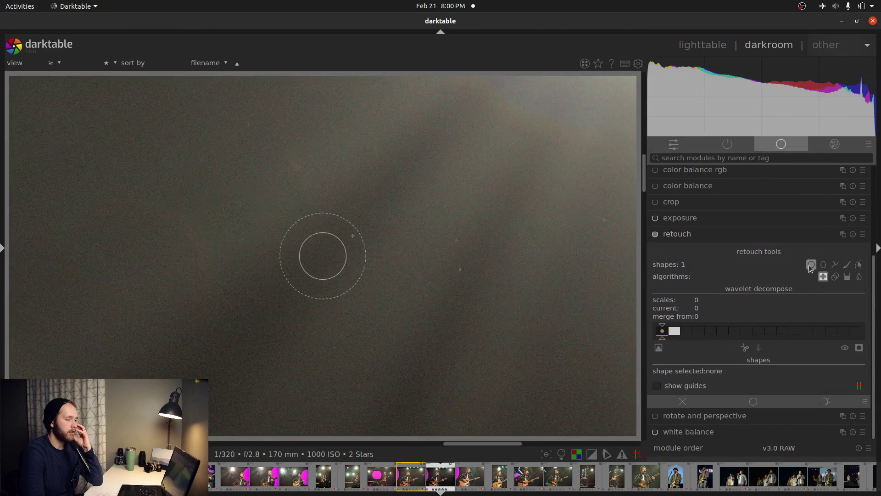
click(459, 270)
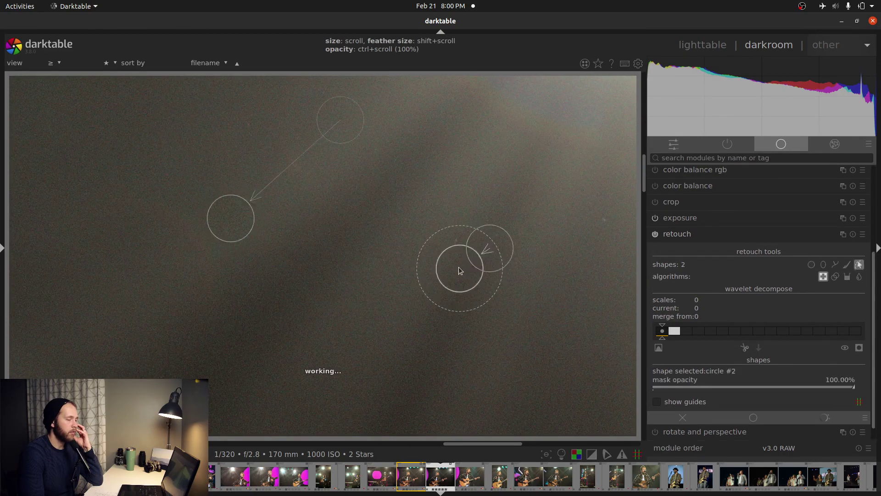
mouse_move(489, 249)
mouse_down()
mouse_move(510, 145)
mouse_move(527, 153)
mouse_up()
click(811, 264)
click(451, 271)
mouse_move(500, 241)
mouse_down()
mouse_move(535, 154)
mouse_move(542, 158)
mouse_up()
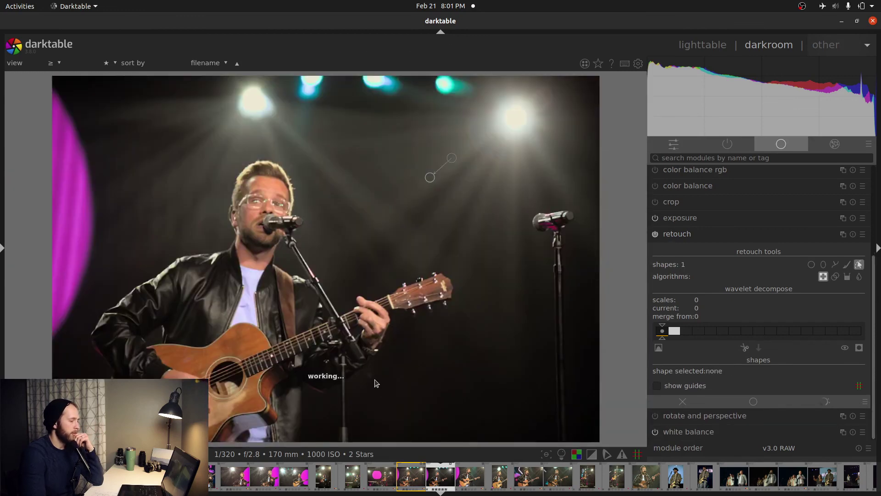
Heal the faint green spot in the dark background below the guitarist's watch, sampling from below and left of it, and collapse retouch
middle_click(380, 368)
middle_click(377, 367)
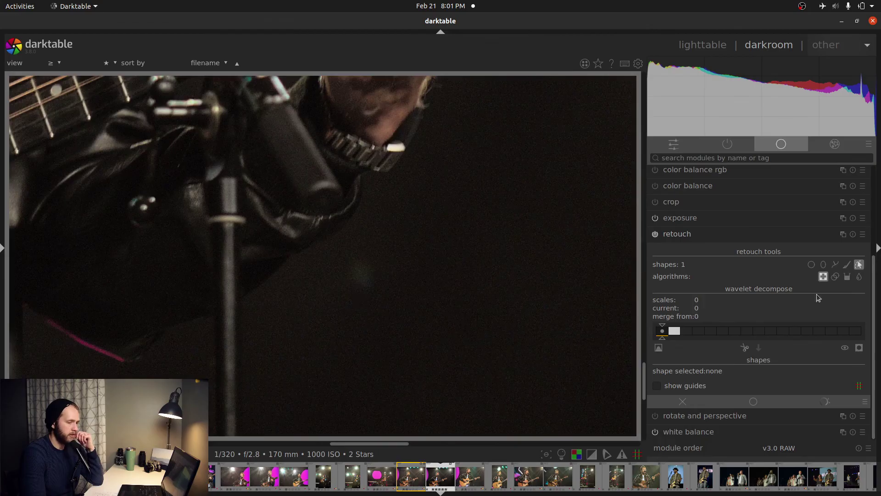
click(811, 264)
click(362, 276)
drag(410, 246, 423, 195)
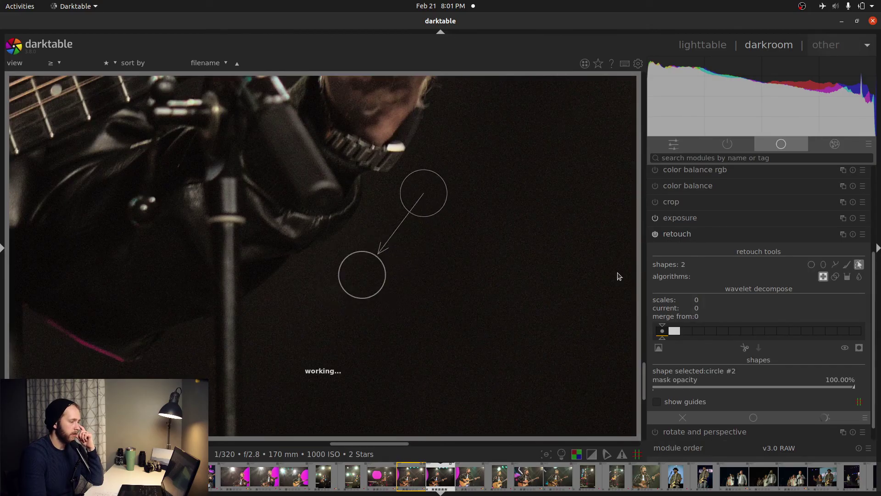
click(765, 236)
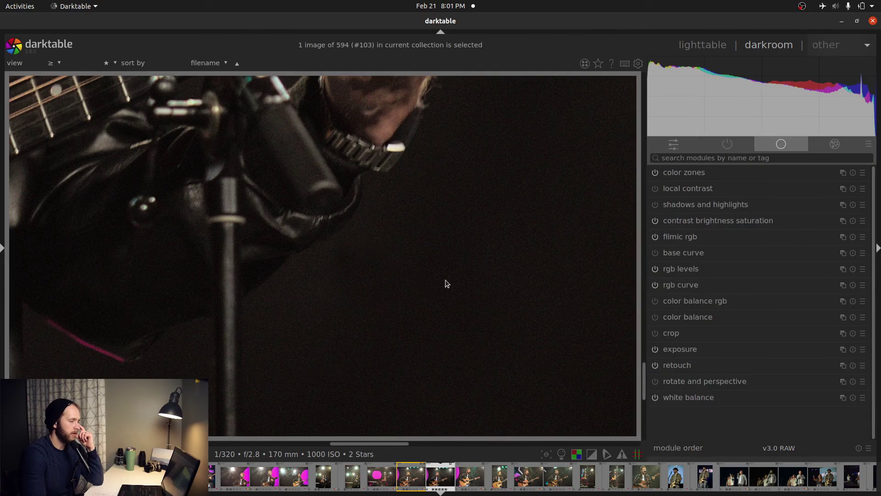
click(689, 366)
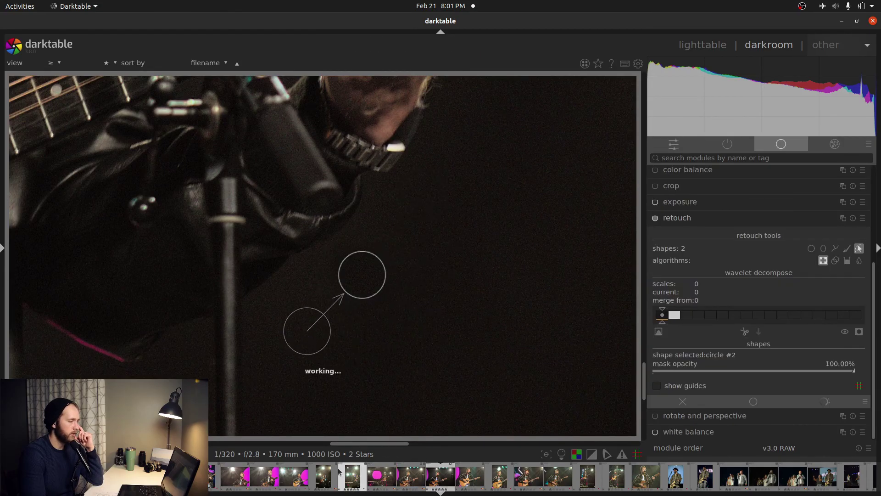
click(411, 476)
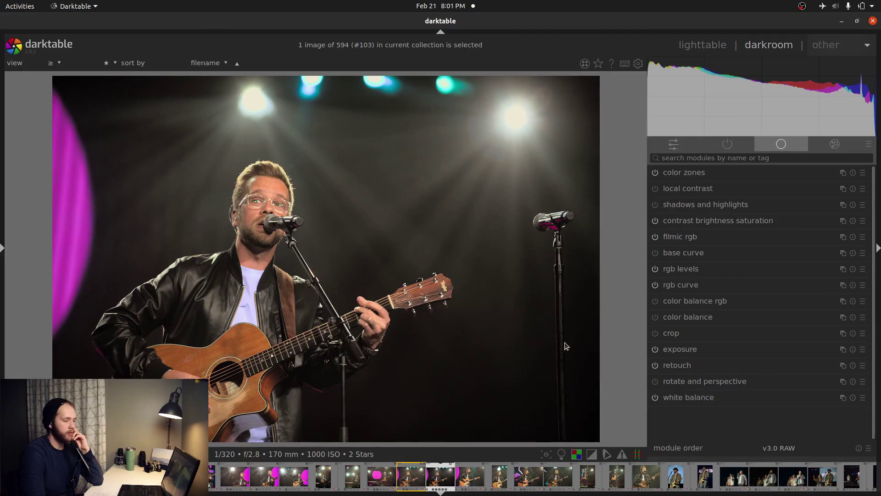
Apply a color balance preset, then set the power saturation to 2.00 % and the offset saturation to 0.30 %
click(862, 321)
click(852, 349)
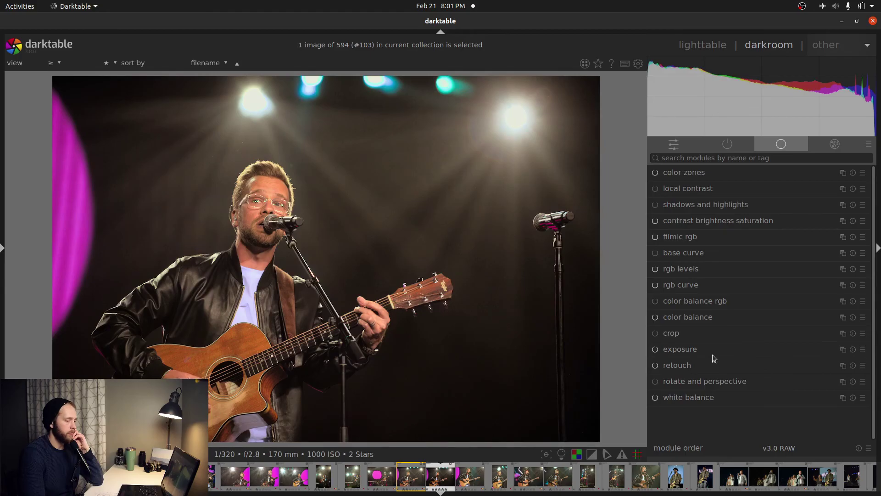
click(717, 318)
right_click(744, 354)
text(2)
key(Return)
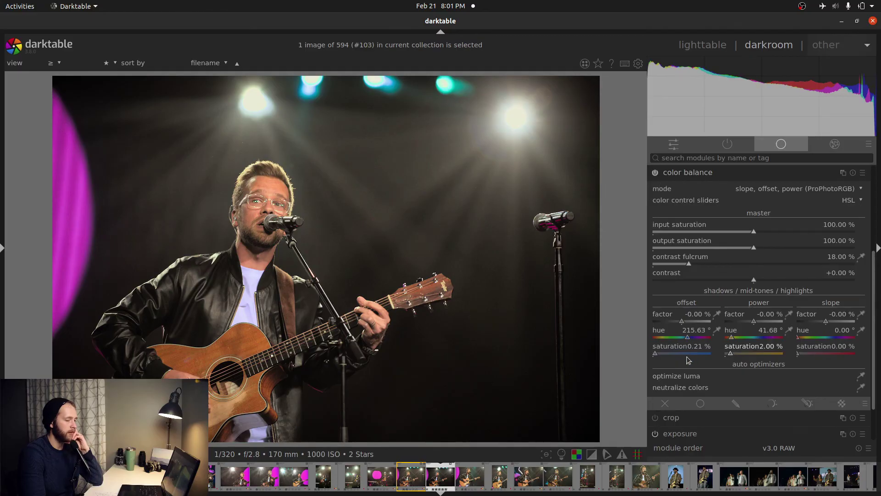
right_click(683, 357)
key(Return)
Switch color balance off and on repeatedly to compare the photo with and without the grading
click(655, 173)
click(655, 173)
click(655, 173)
click(655, 173)
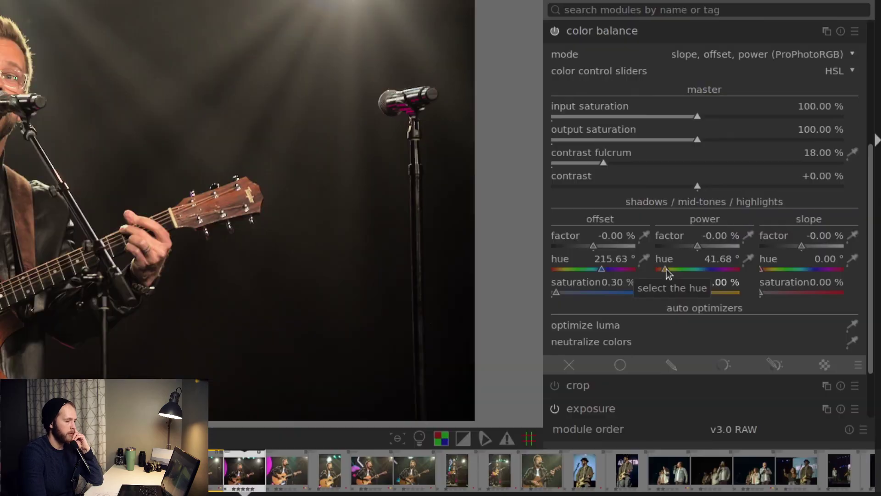
Shift the power hue slightly toward red and fine-tune the power saturation in color balance, and collapse the module
drag(666, 269, 661, 271)
right_click(671, 295)
click(671, 295)
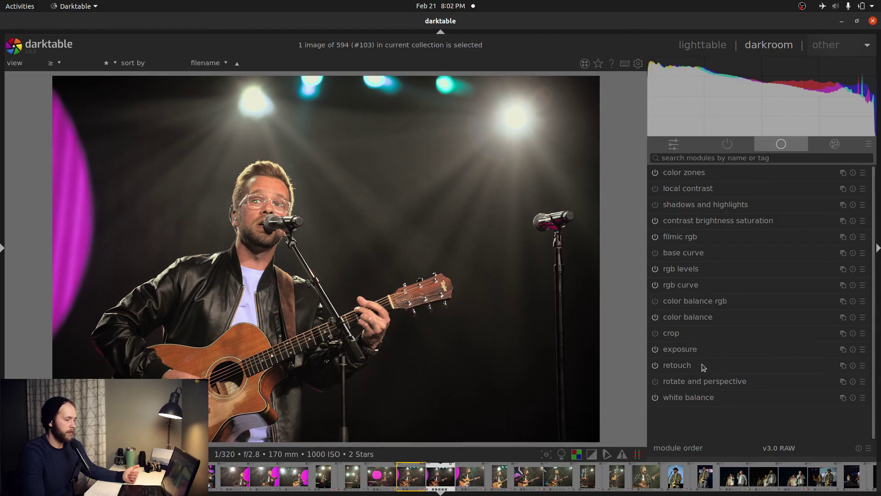
Crop the photo slightly tighter from its upper-left corner and collapse the crop module
click(679, 333)
drag(59, 82, 87, 99)
click(733, 304)
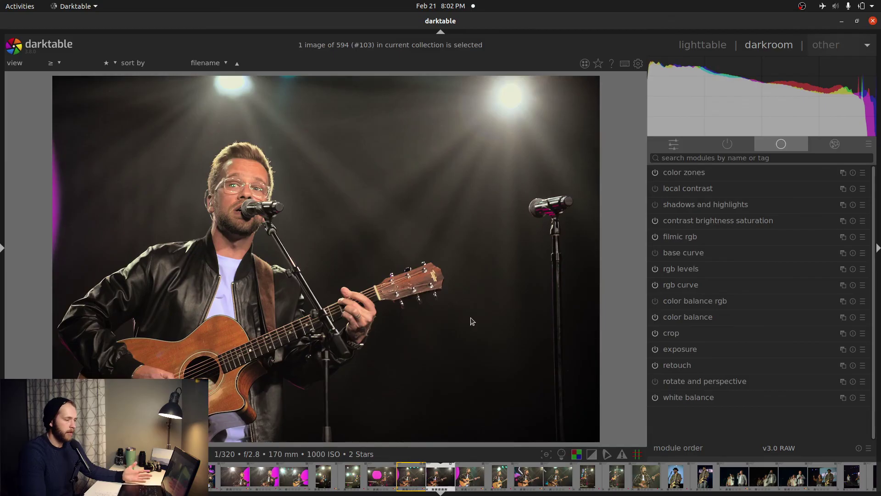